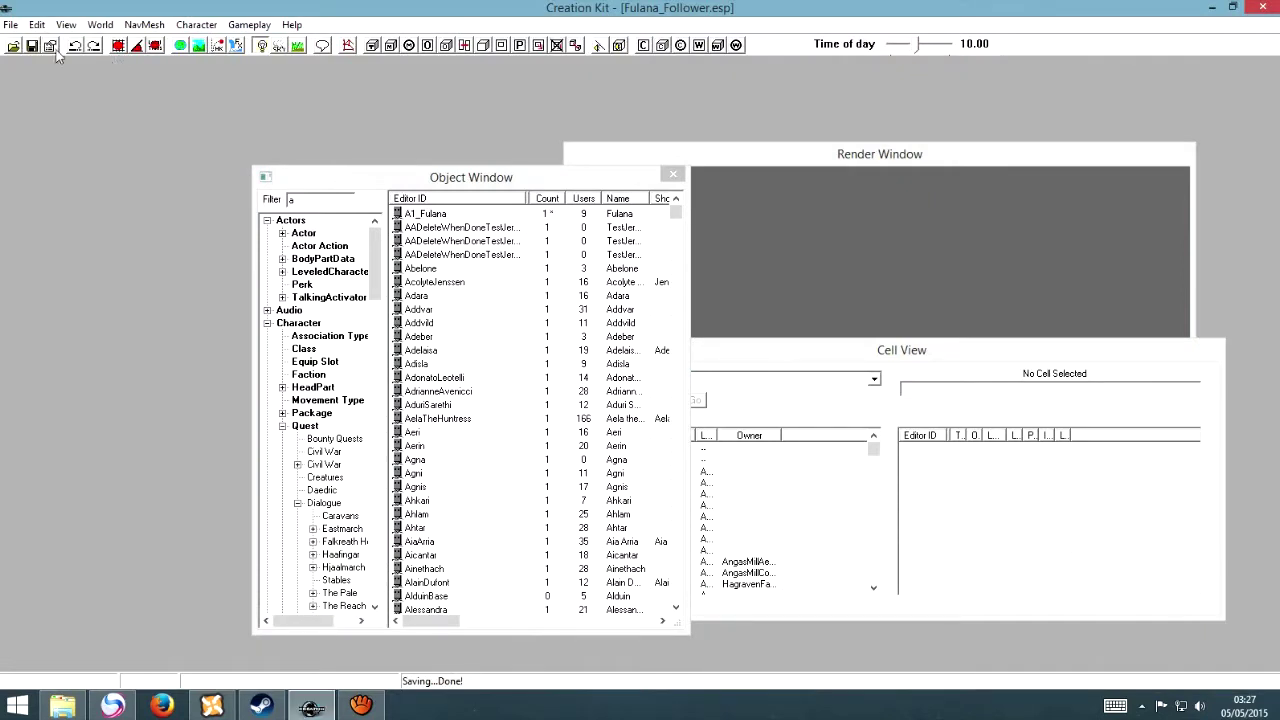
Load the Fulana_Follower.esp plugin as the active file from the plugin and master file list
click(12, 45)
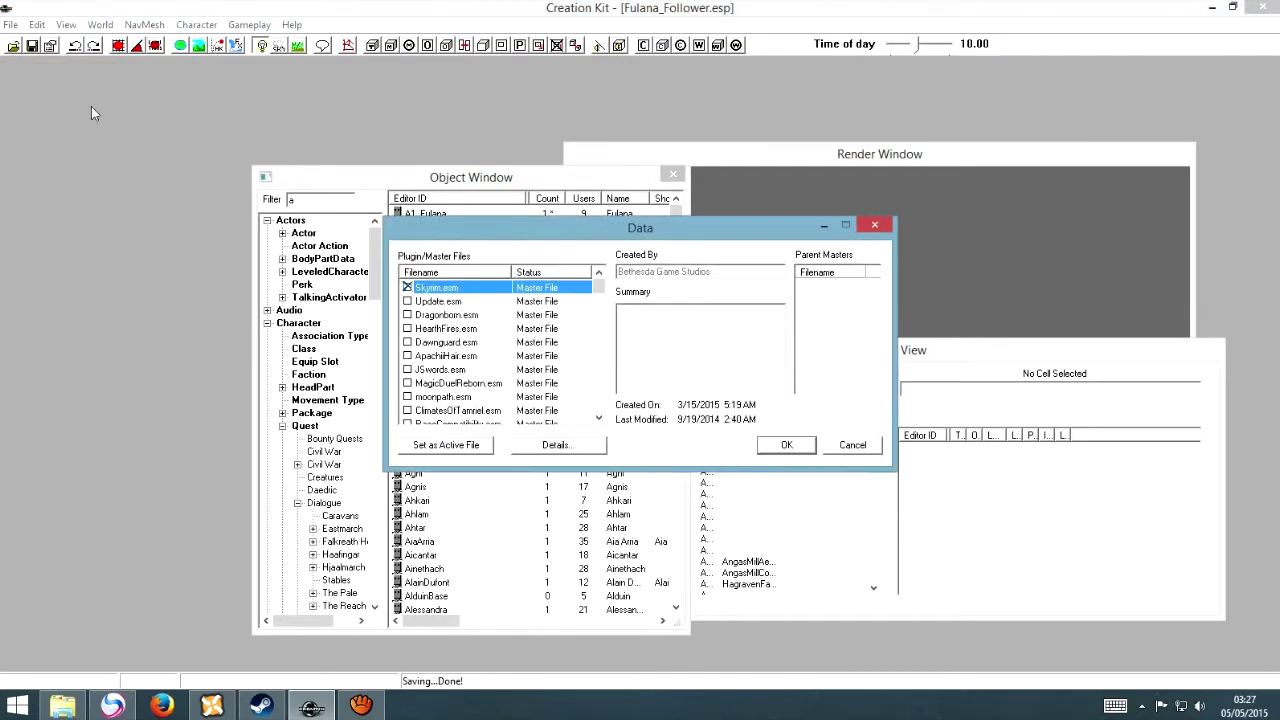
click(601, 318)
scroll(601, 318, down, 5)
double_click(524, 411)
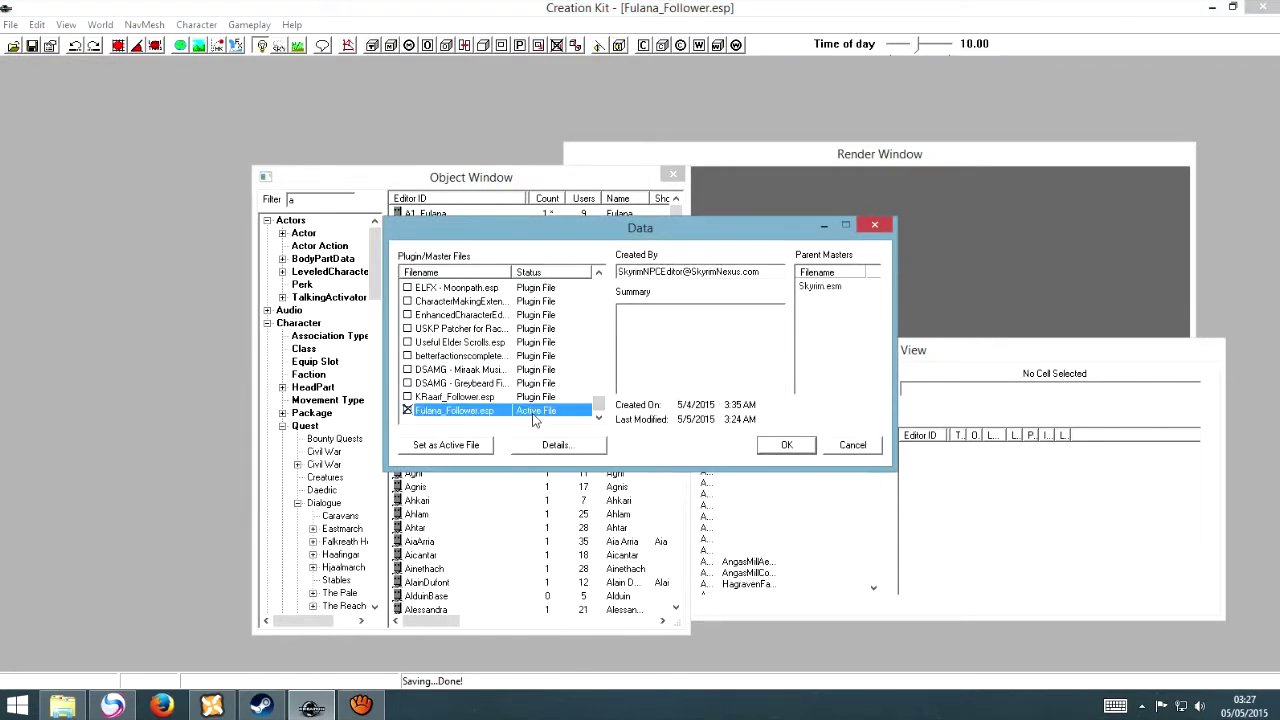
click(440, 446)
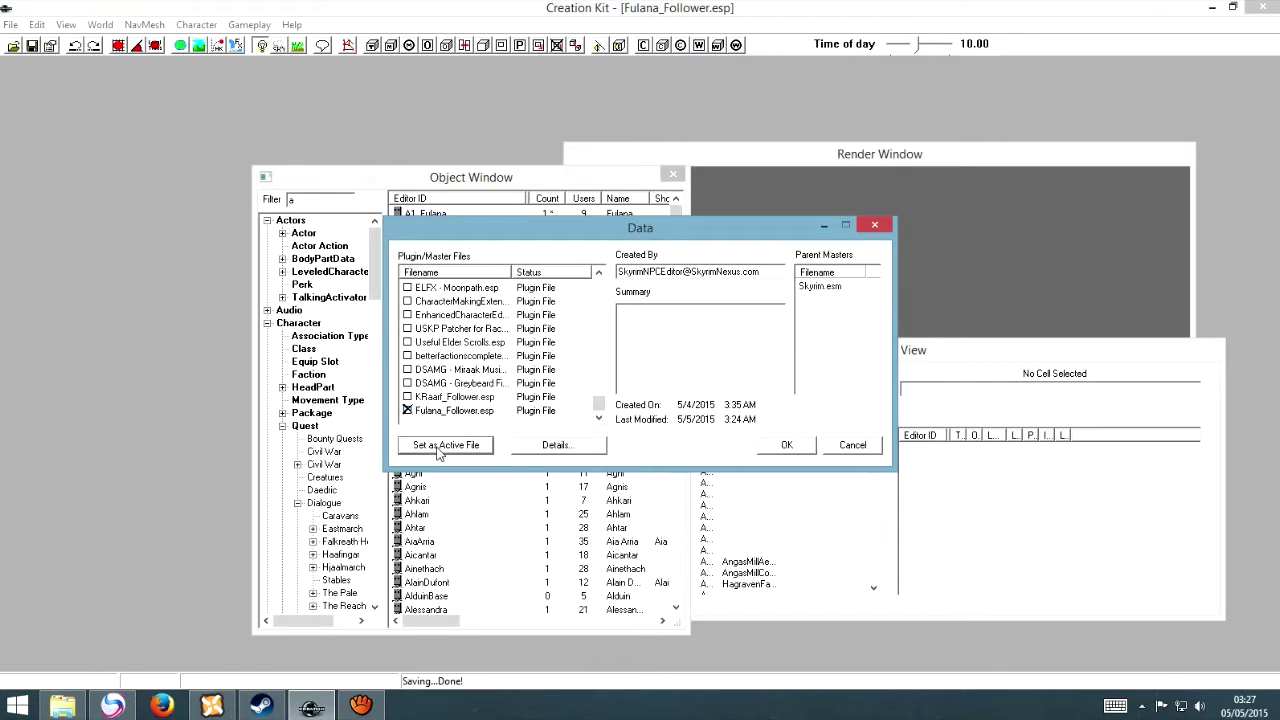
click(796, 450)
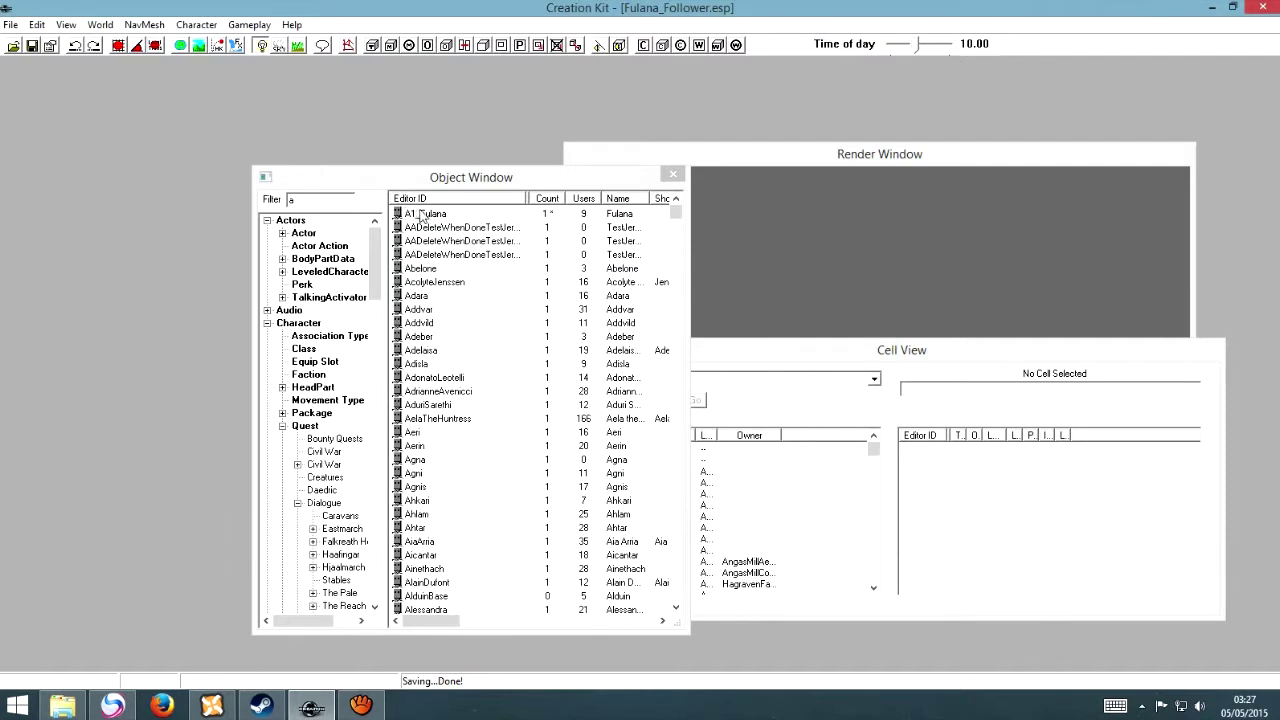
Open the A1_Fulana actor record and look at its assigned factions, including CollegeofWinterholdFaction
click(437, 227)
double_click(441, 214)
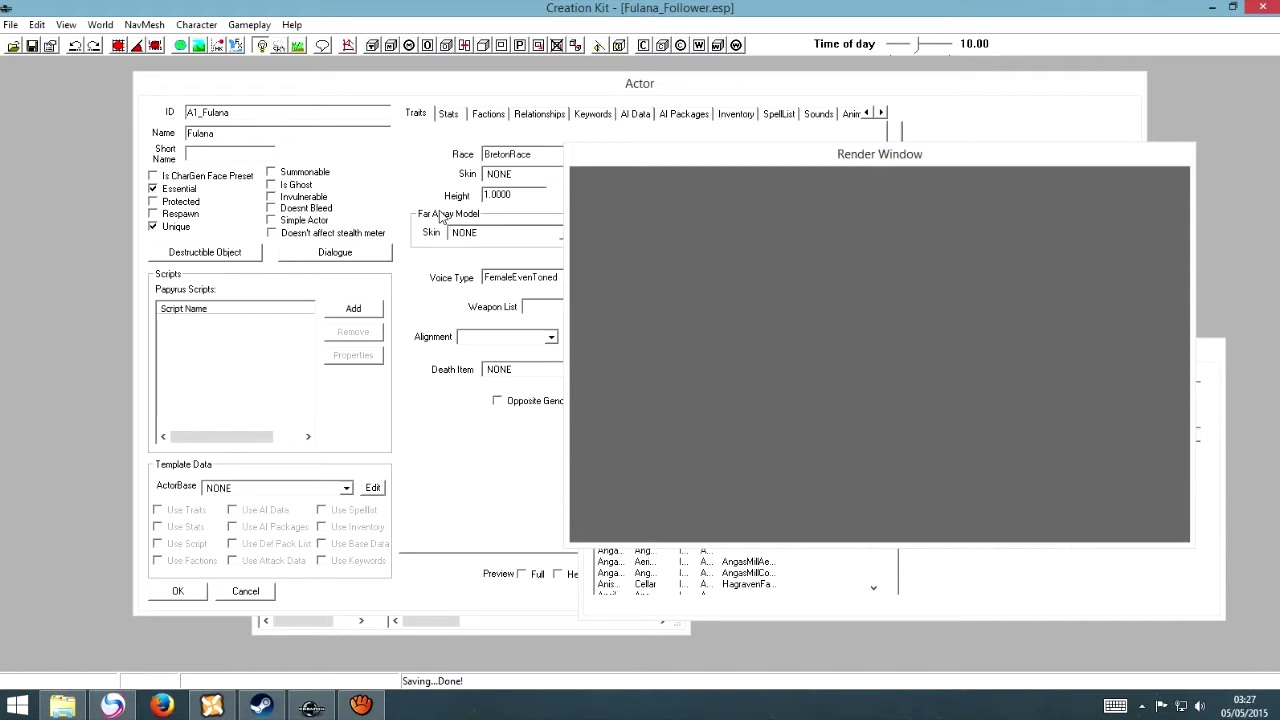
click(422, 88)
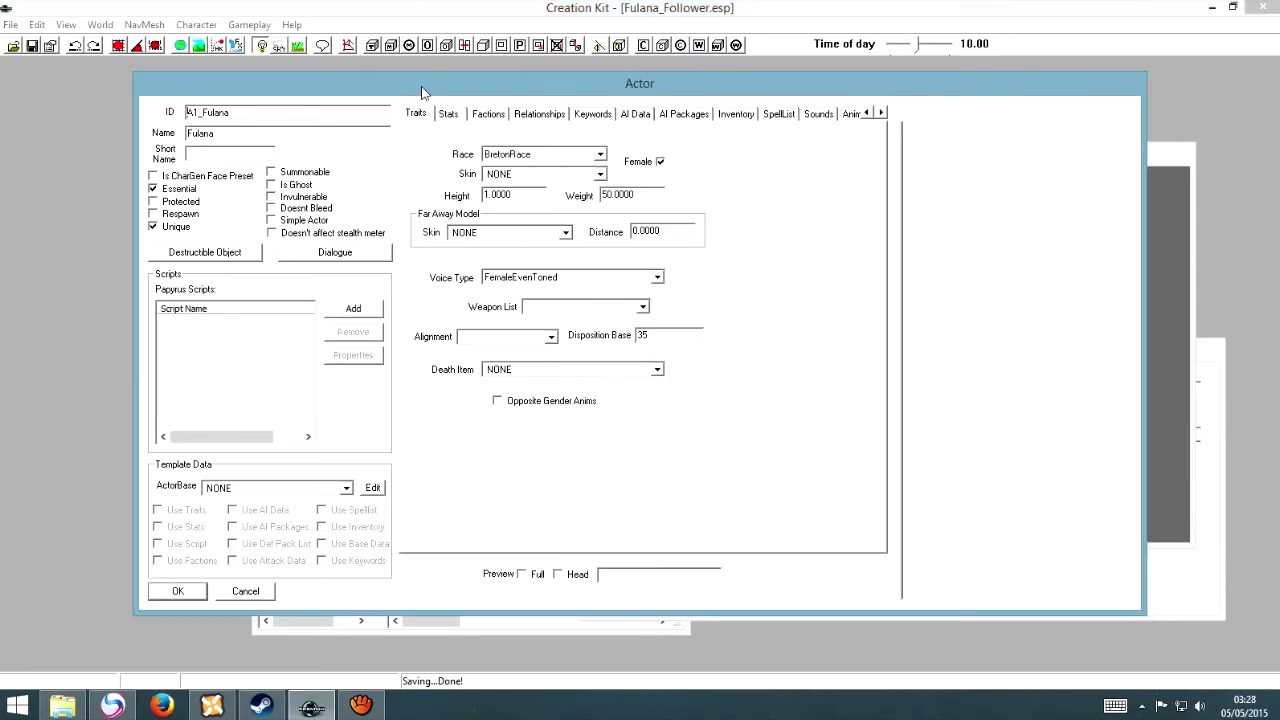
click(480, 115)
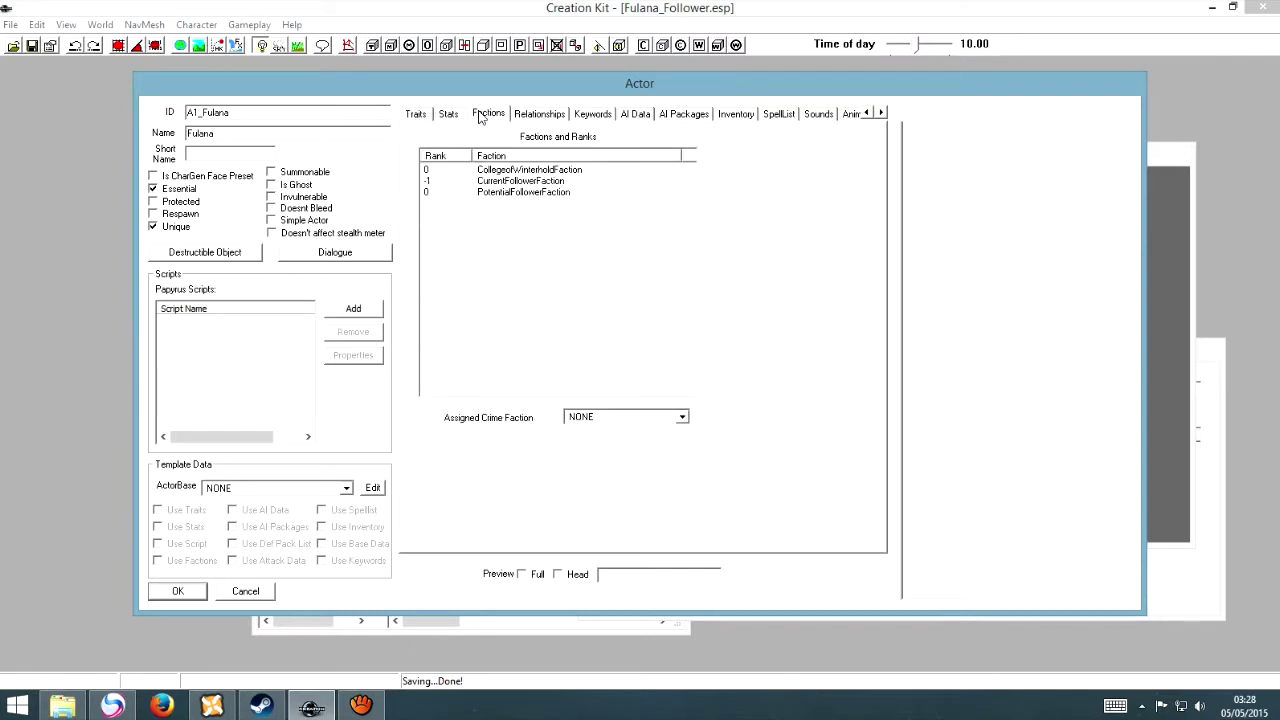
click(503, 172)
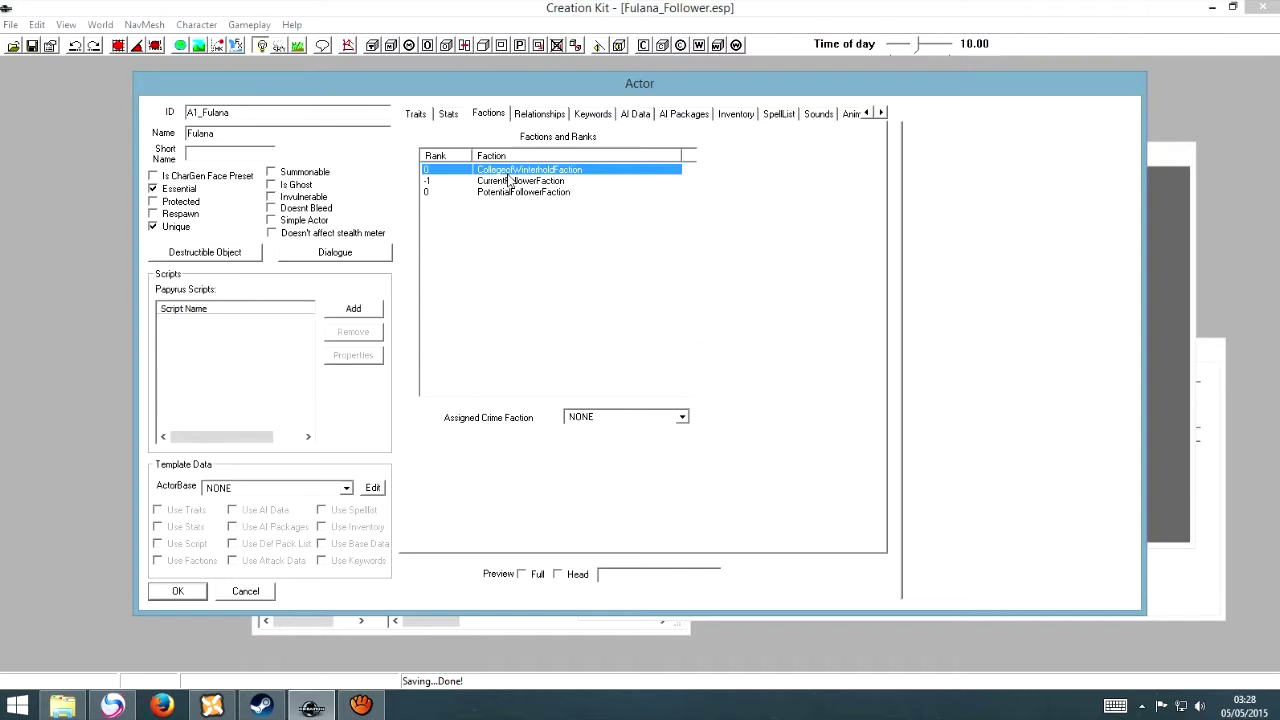
Browse the factions available to add to A1_Fulana without choosing one, and close the actor record with OK
right_click(520, 223)
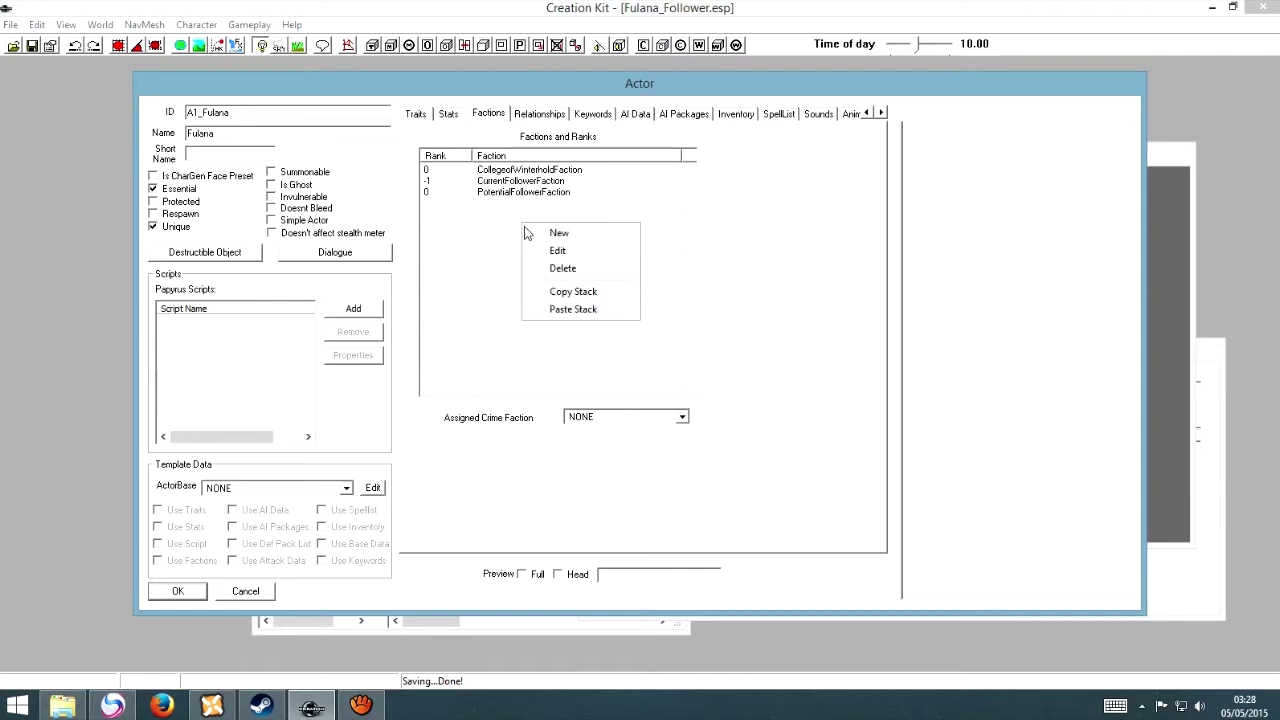
click(546, 233)
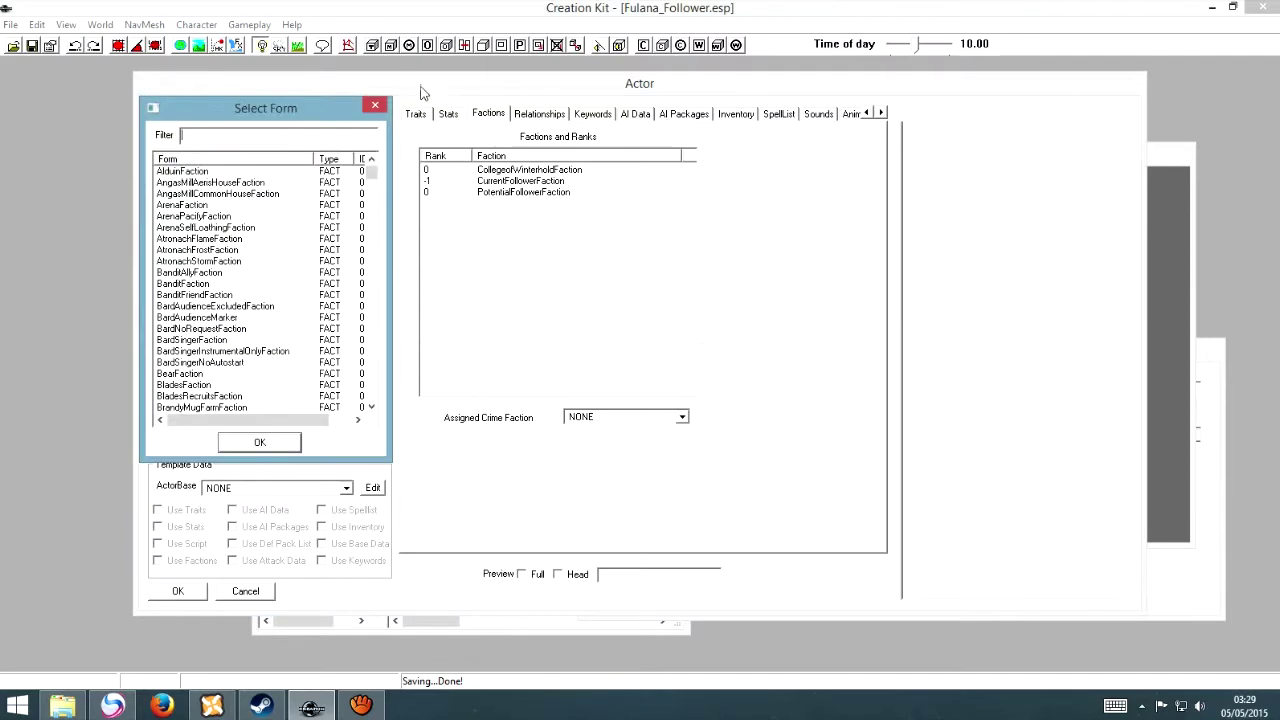
drag(376, 172, 348, 153)
scroll(284, 295, down, 10)
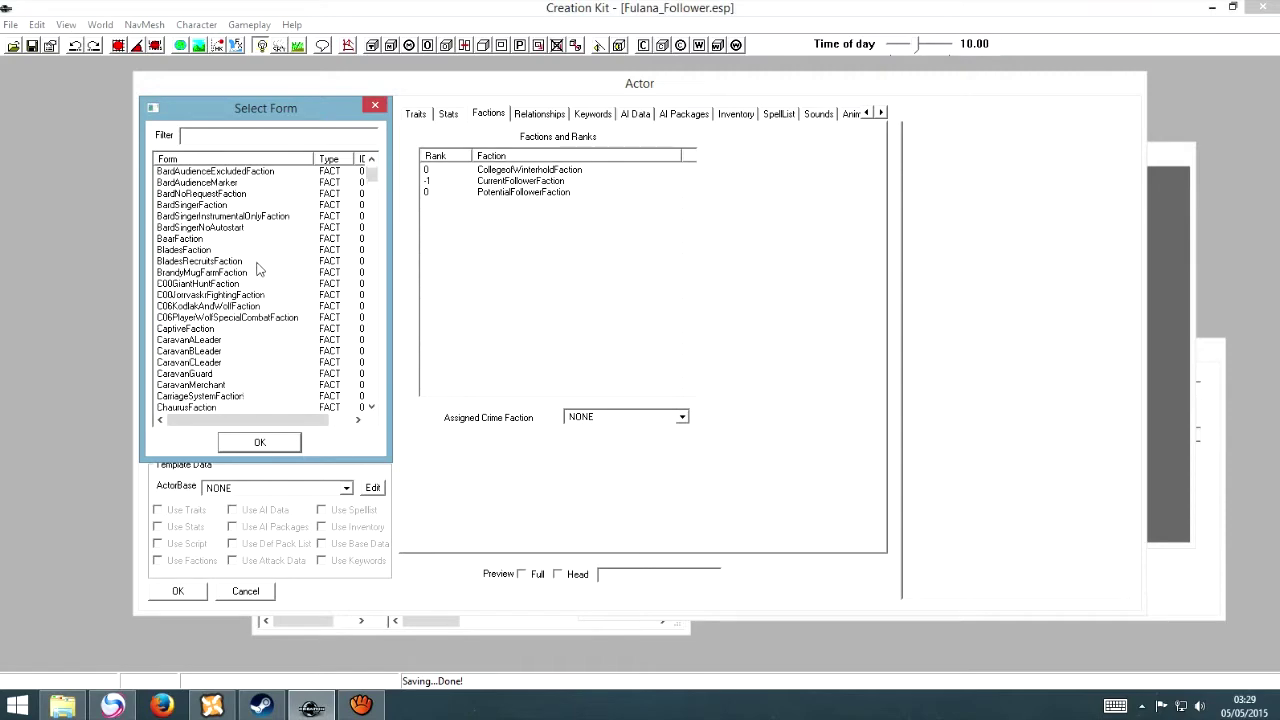
scroll(284, 300, down, 6)
scroll(286, 302, up, 12)
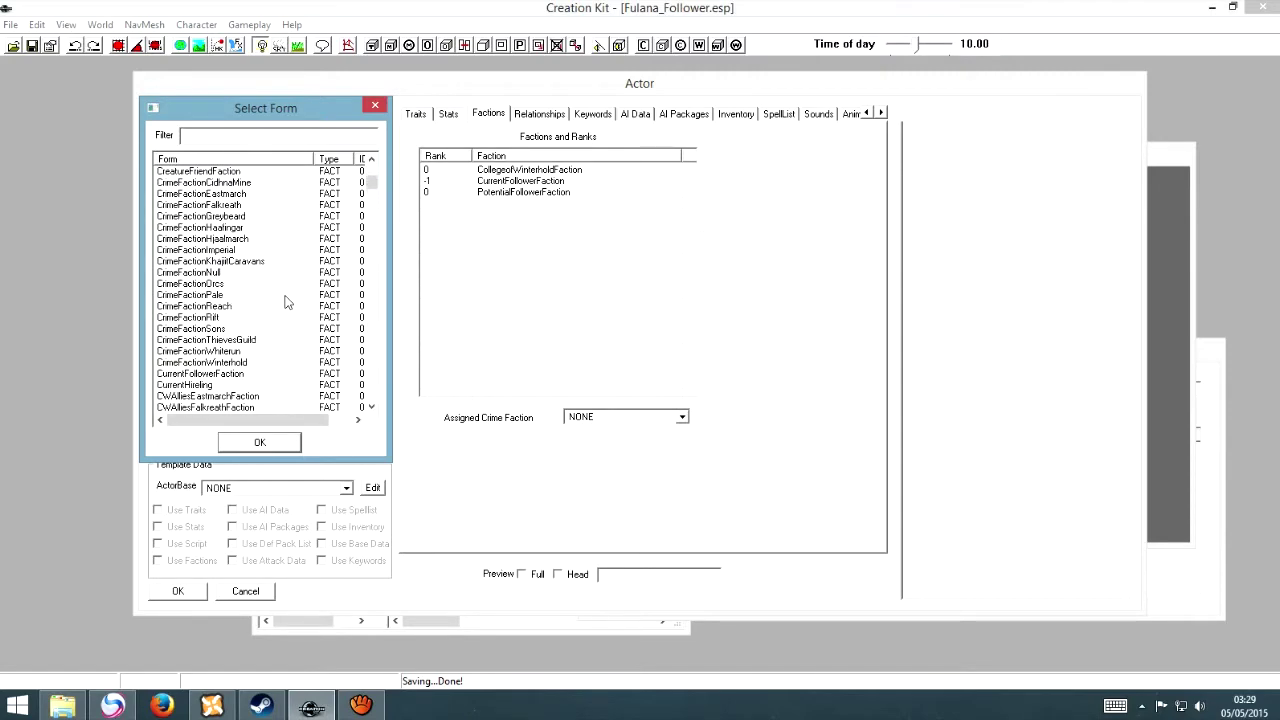
scroll(286, 302, up, 6)
scroll(286, 302, down, 12)
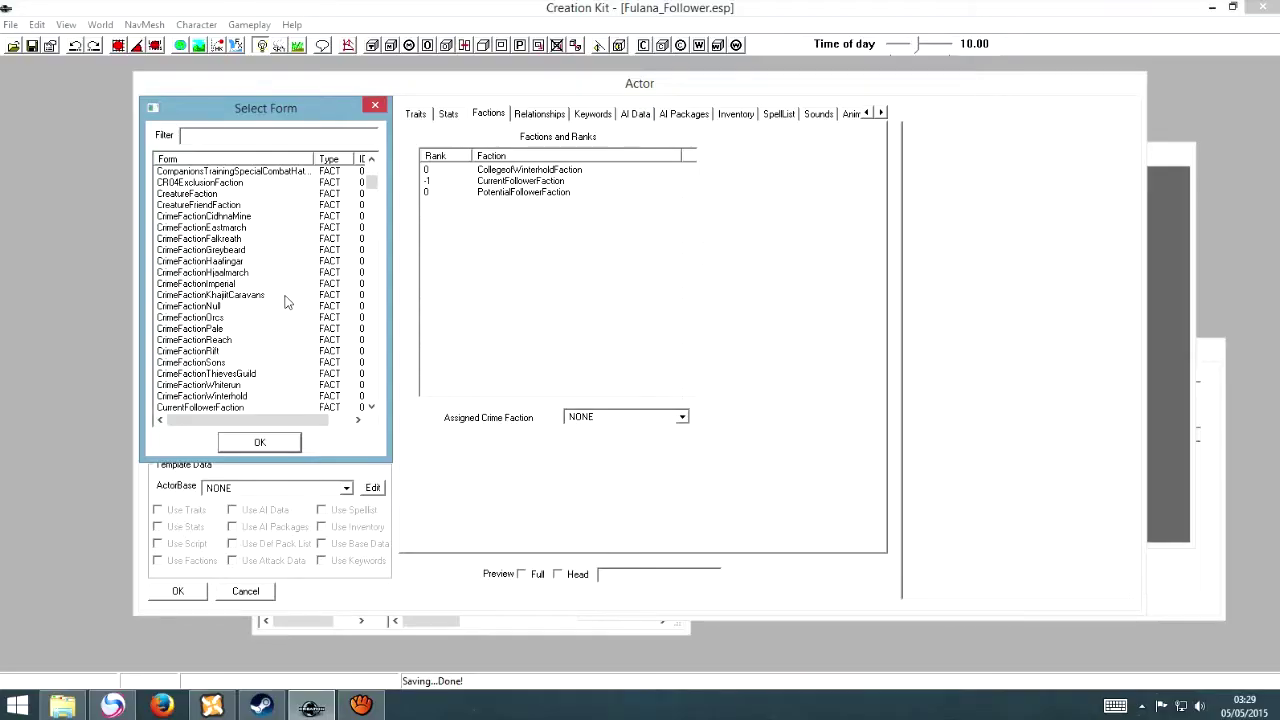
click(374, 105)
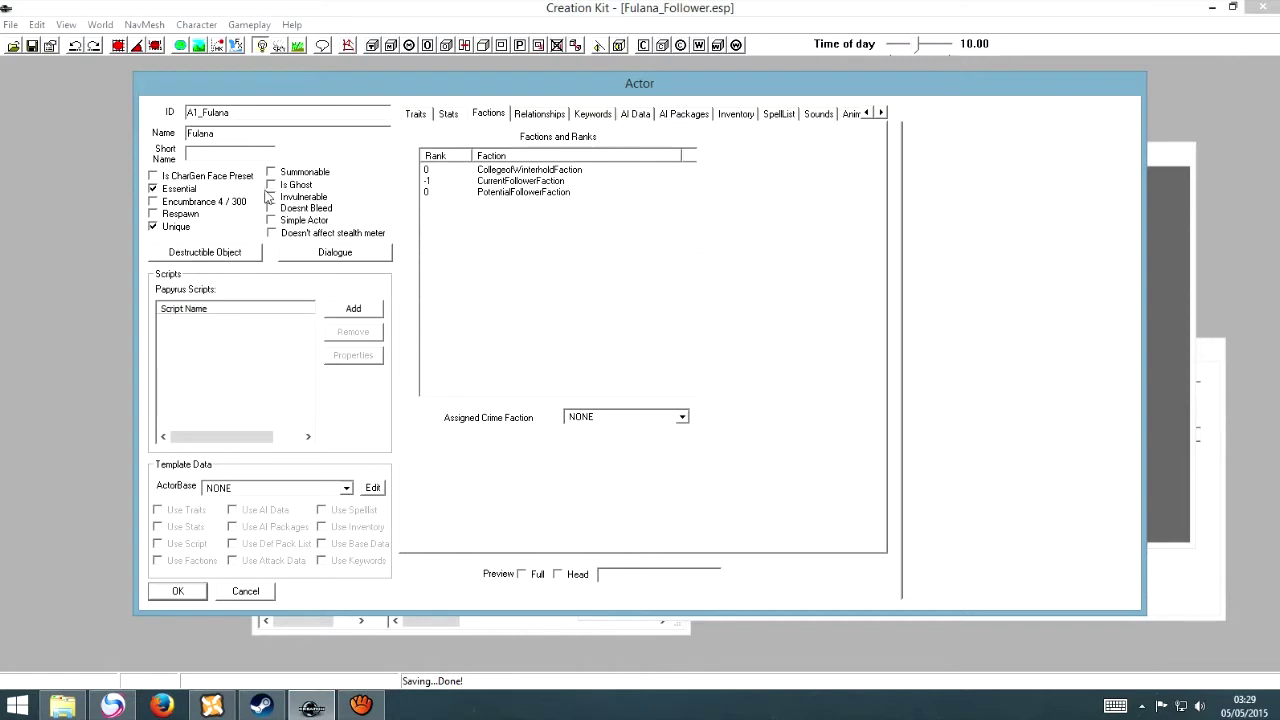
click(177, 592)
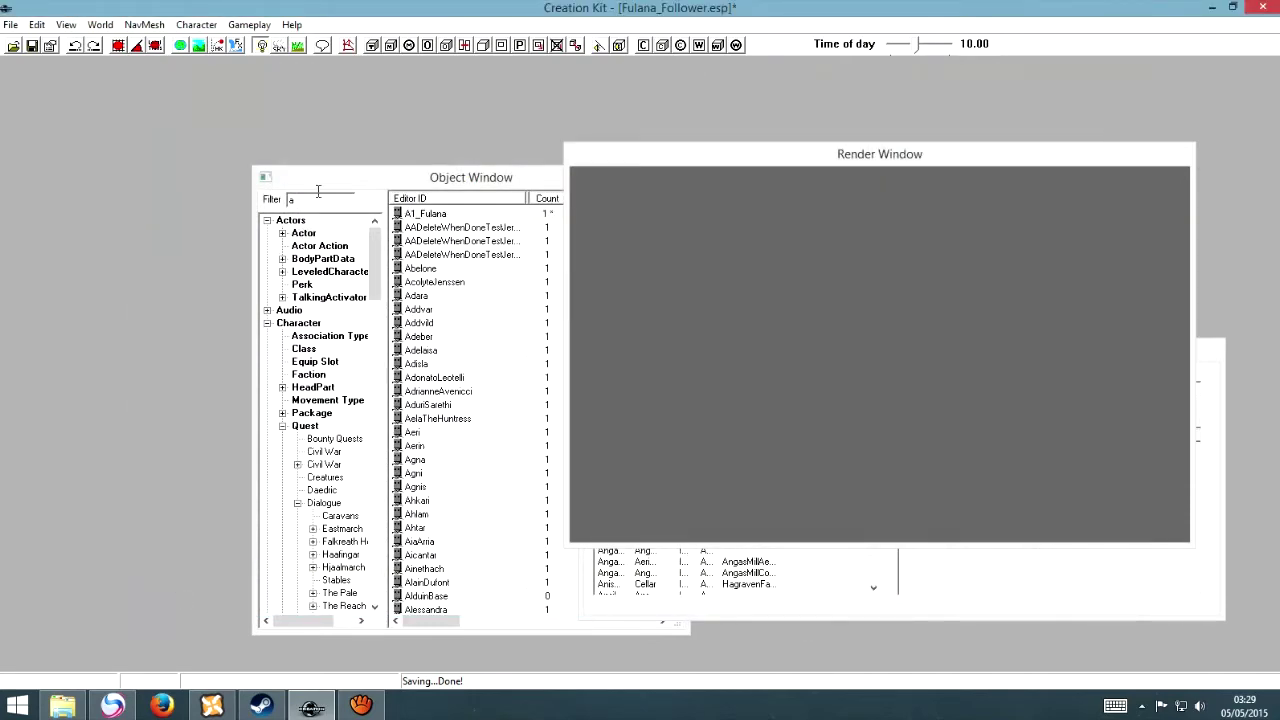
Filter the object list by Farkas and open the Farkas actor record
click(320, 198)
double_click(320, 198)
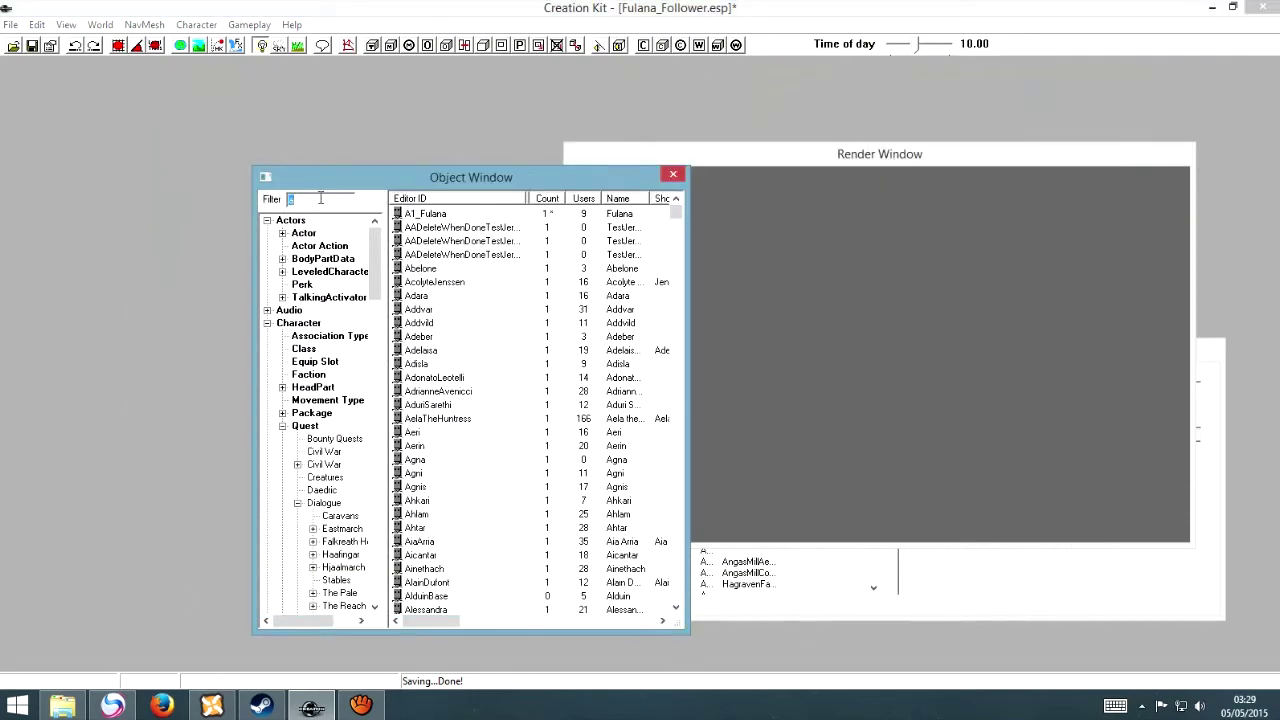
text(Farkas)
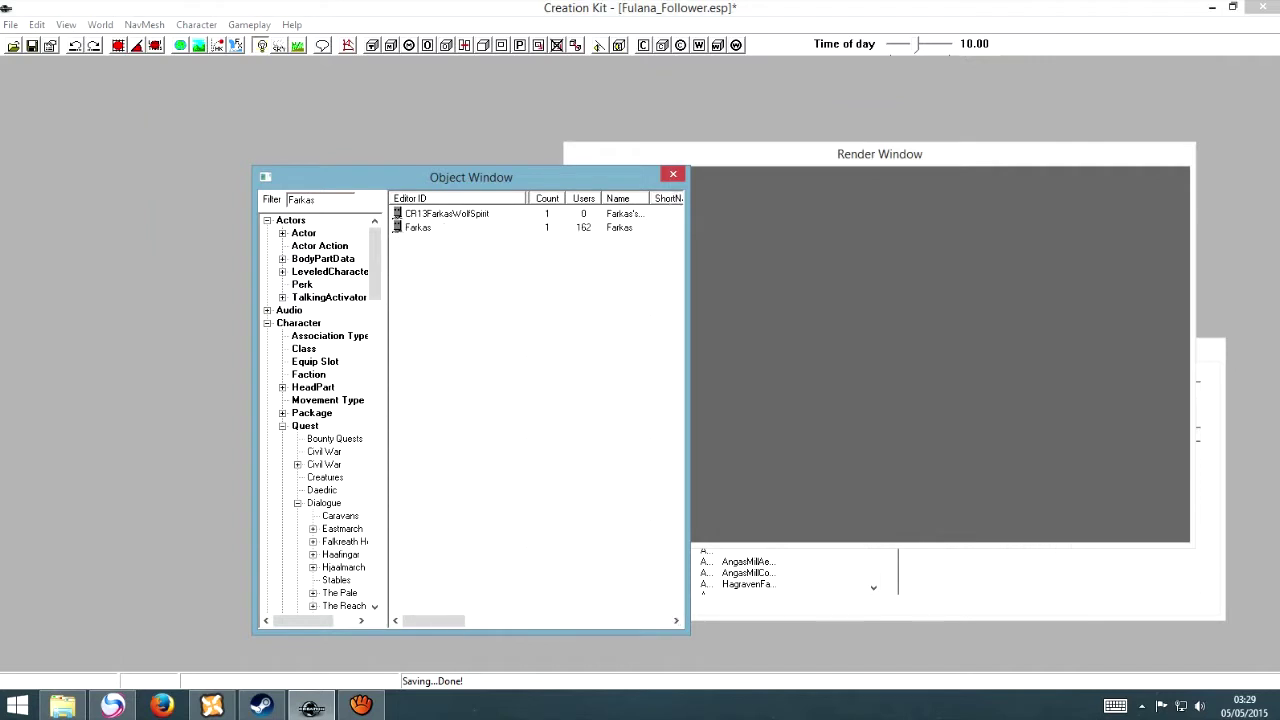
double_click(430, 229)
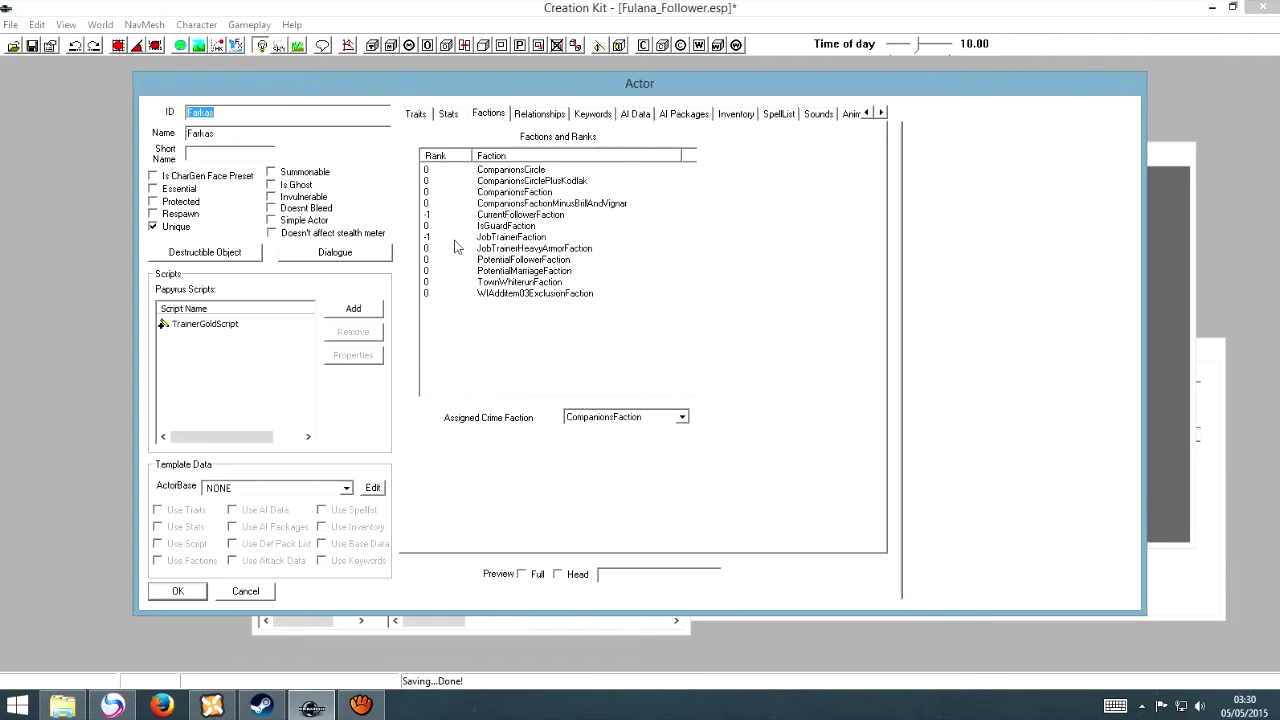
Examine Farkas's guard, follower, marriage, town and exclusion factions along with their ranks
click(462, 228)
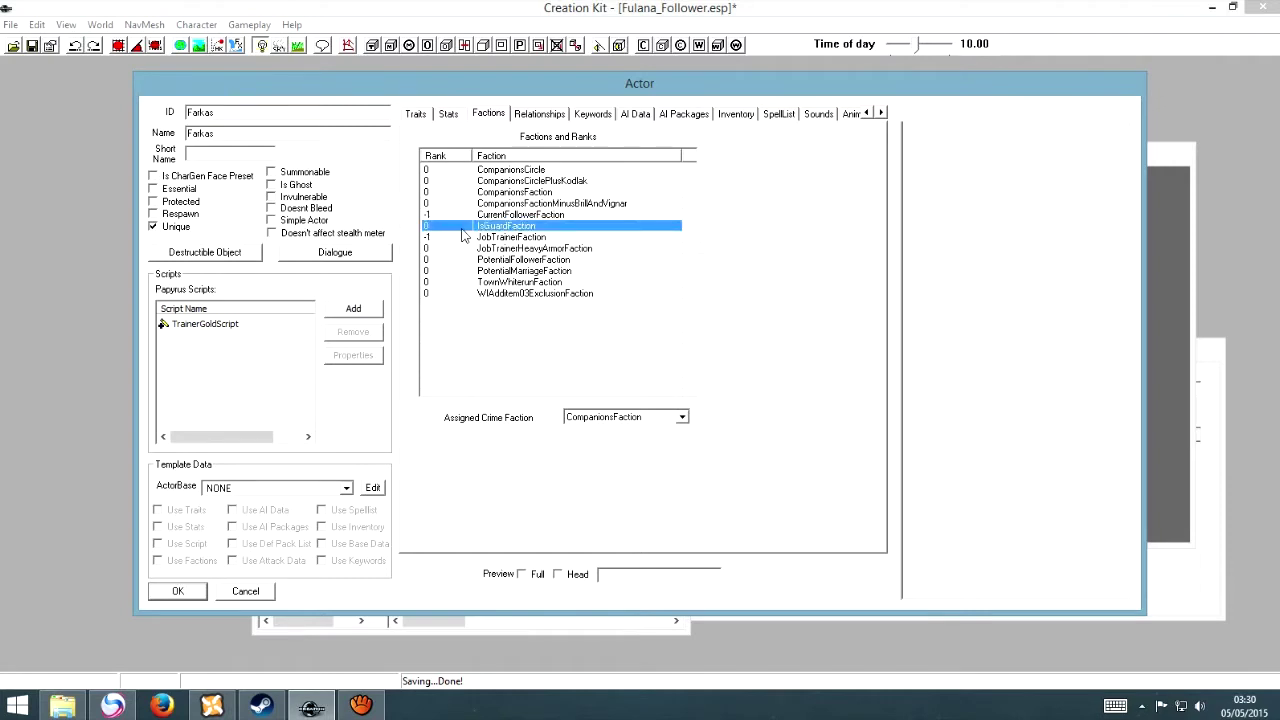
click(464, 271)
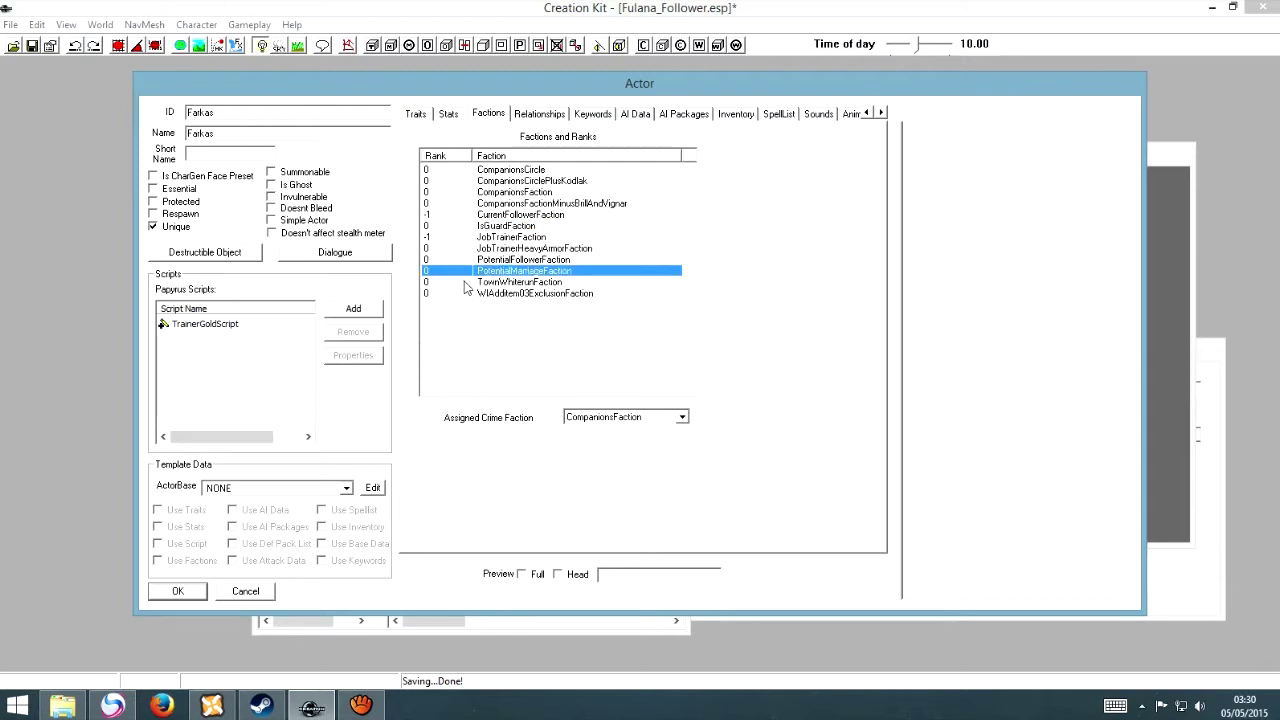
click(465, 284)
click(468, 295)
click(473, 272)
click(477, 261)
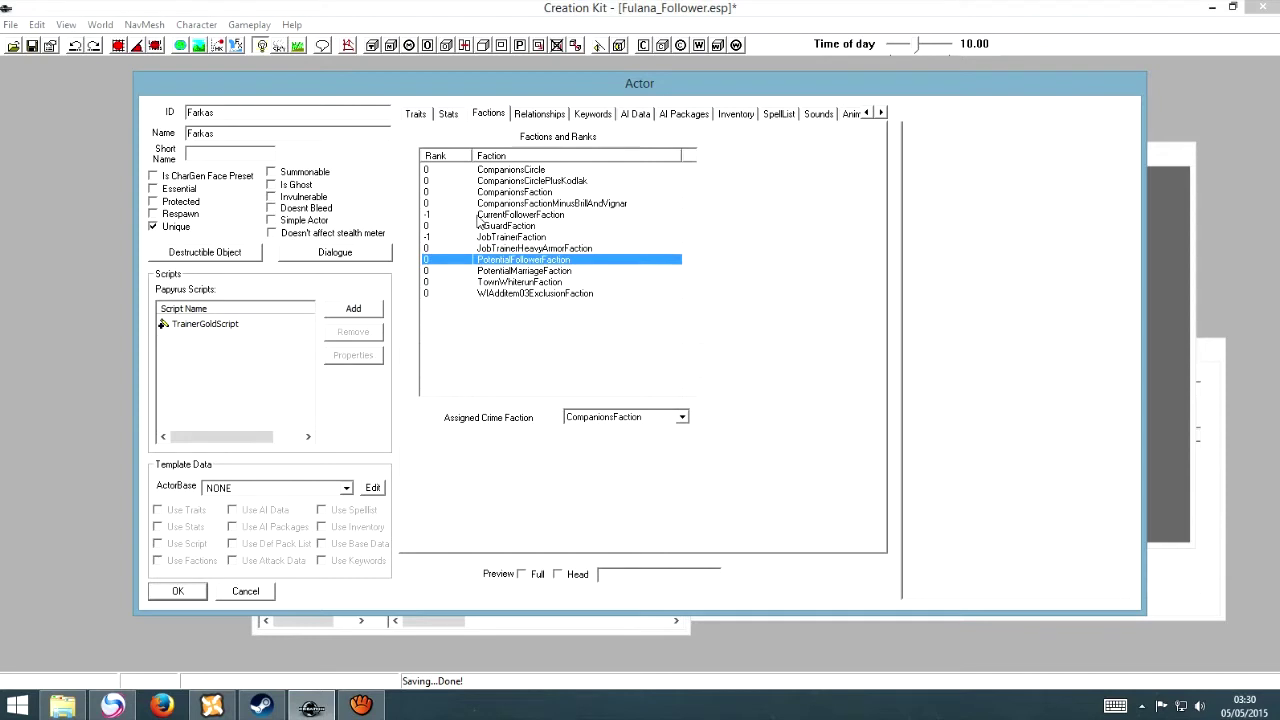
click(478, 216)
click(518, 271)
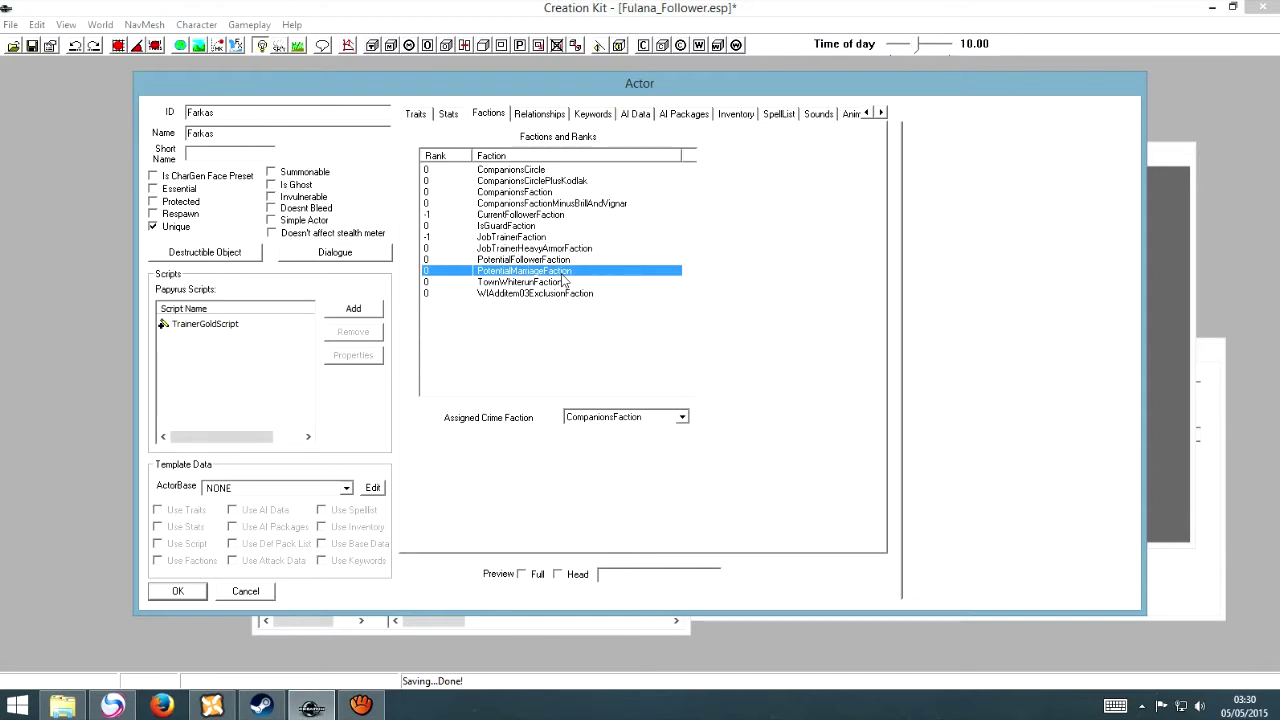
double_click(497, 272)
click(511, 276)
Examine Farkas's four Companions factions, from CompanionsCircle to CompanionsFactionMinusBrillAndVignar
click(545, 204)
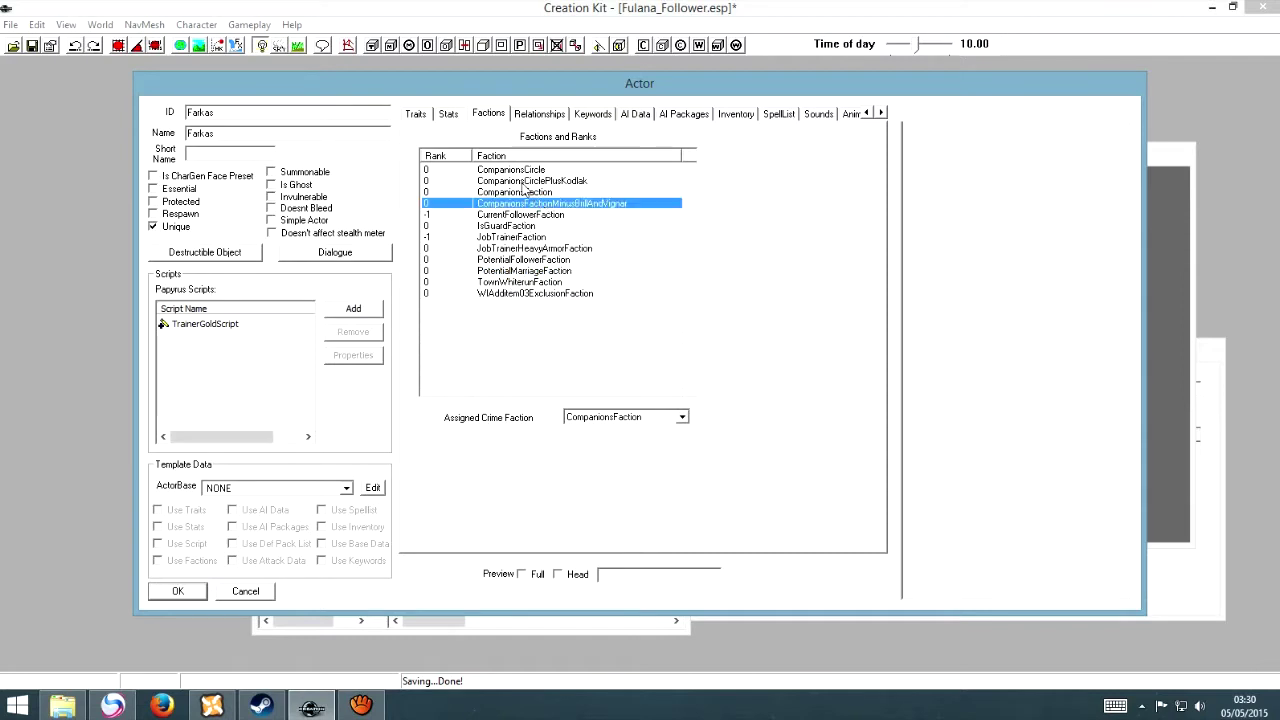
click(524, 191)
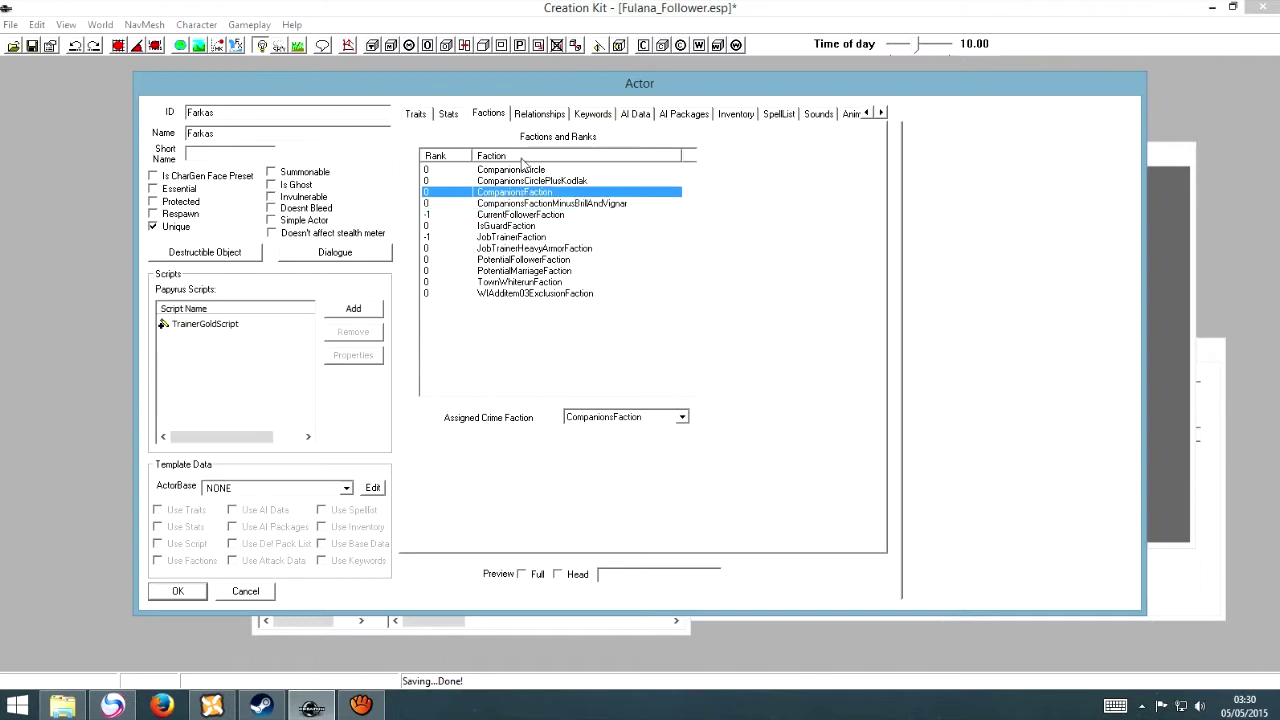
click(521, 170)
click(525, 181)
click(530, 203)
click(535, 192)
click(528, 180)
click(528, 170)
click(530, 192)
click(528, 204)
click(526, 181)
click(522, 171)
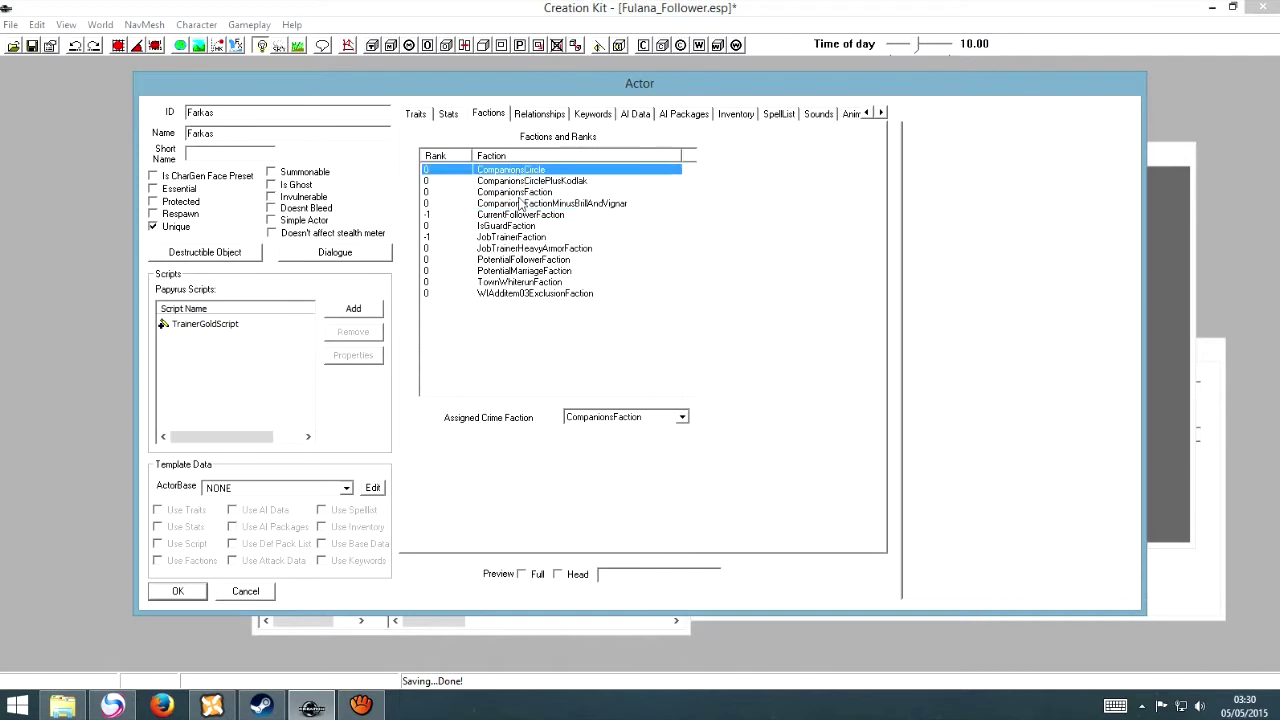
click(524, 204)
click(520, 192)
click(516, 181)
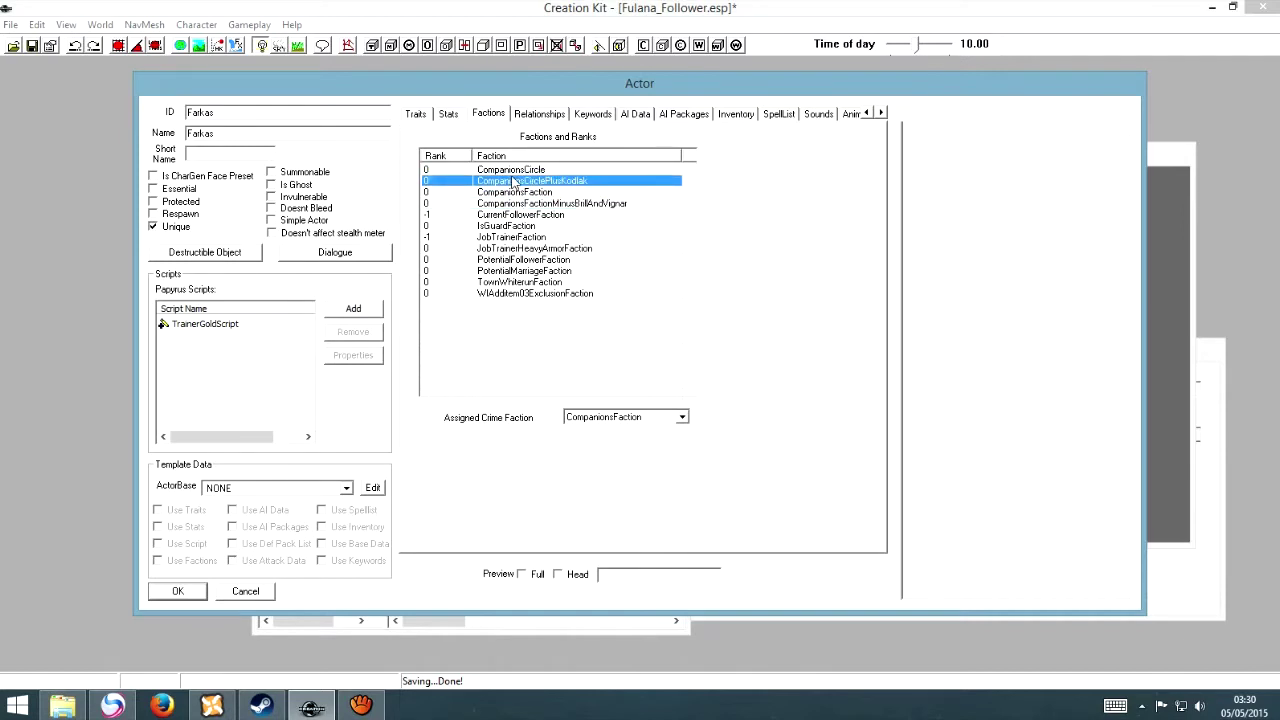
click(514, 172)
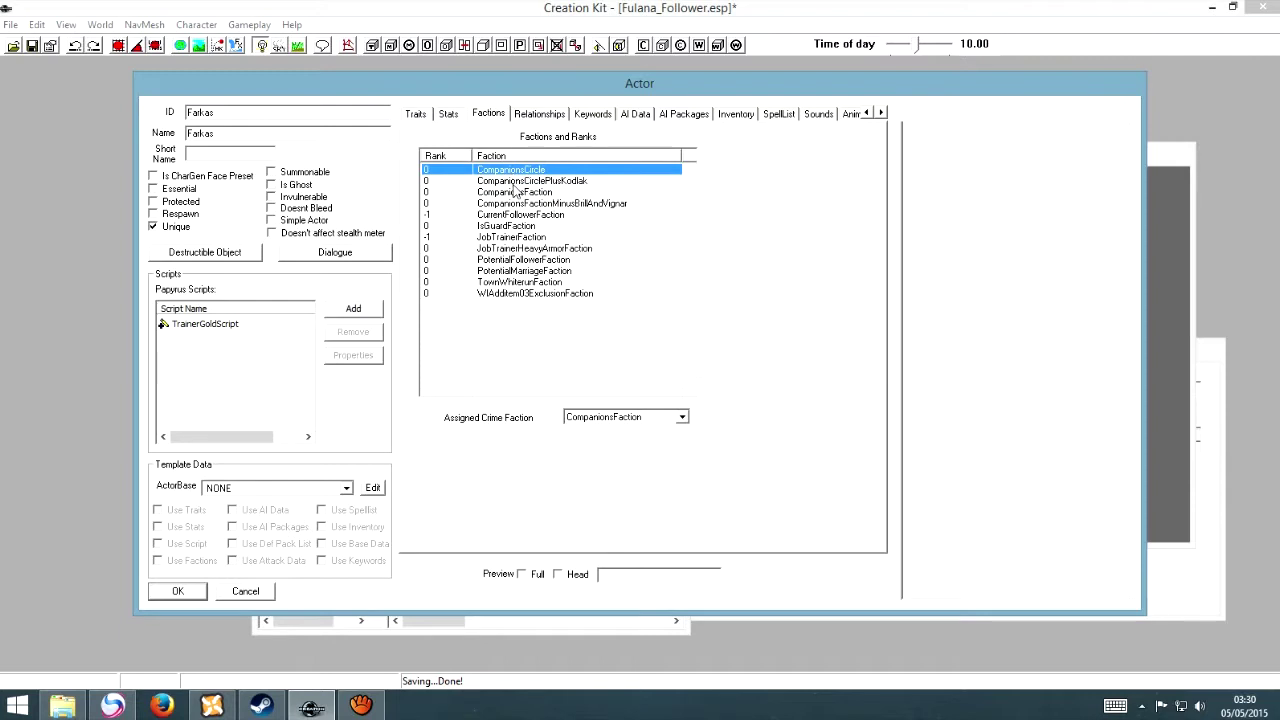
click(517, 182)
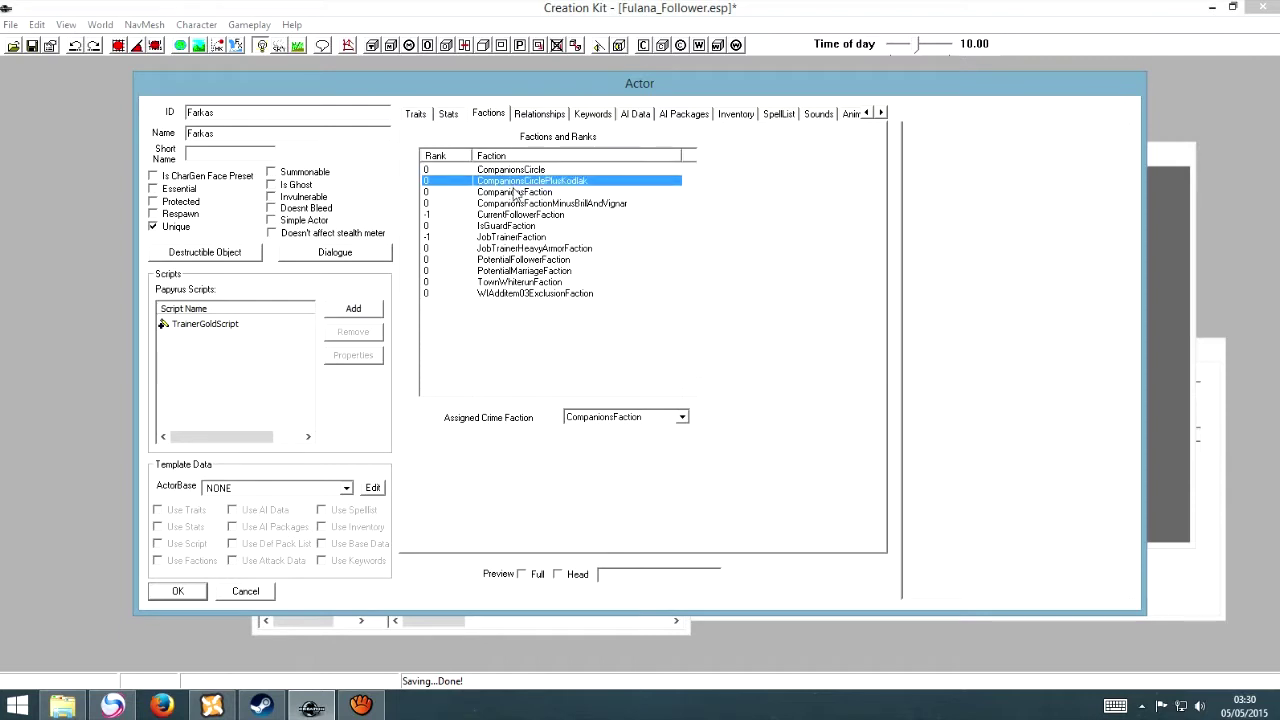
click(517, 192)
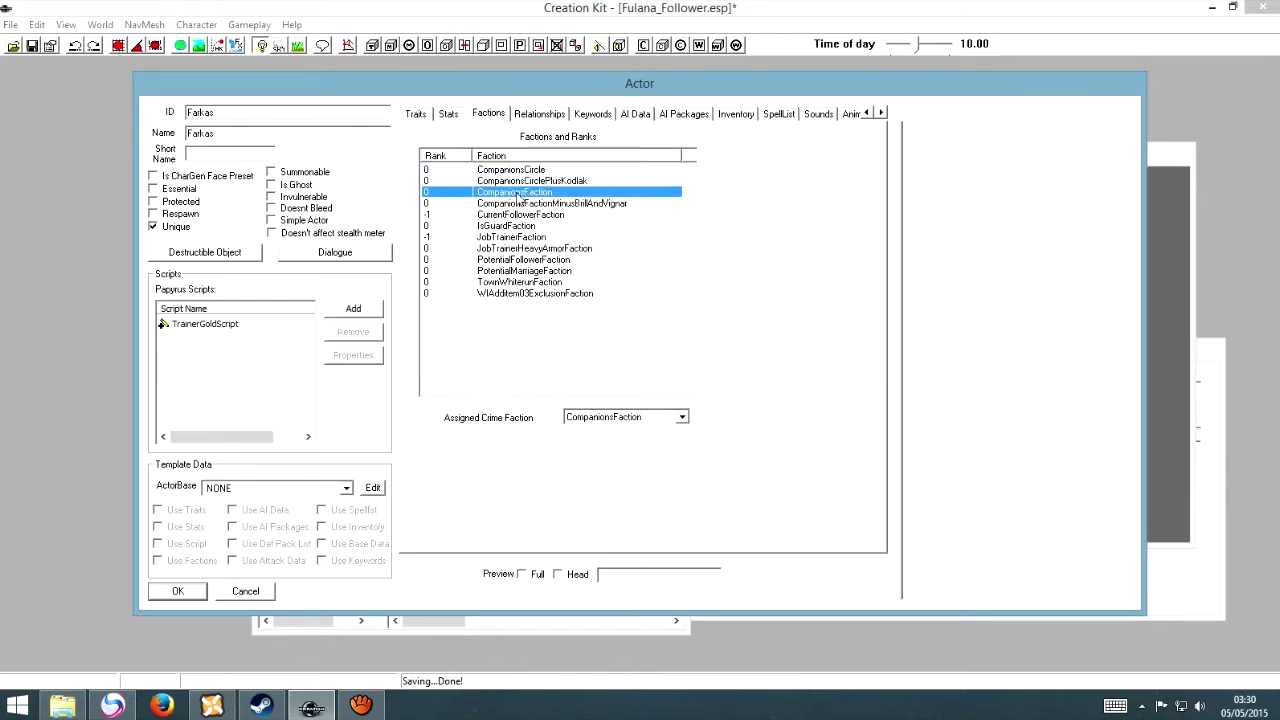
click(520, 204)
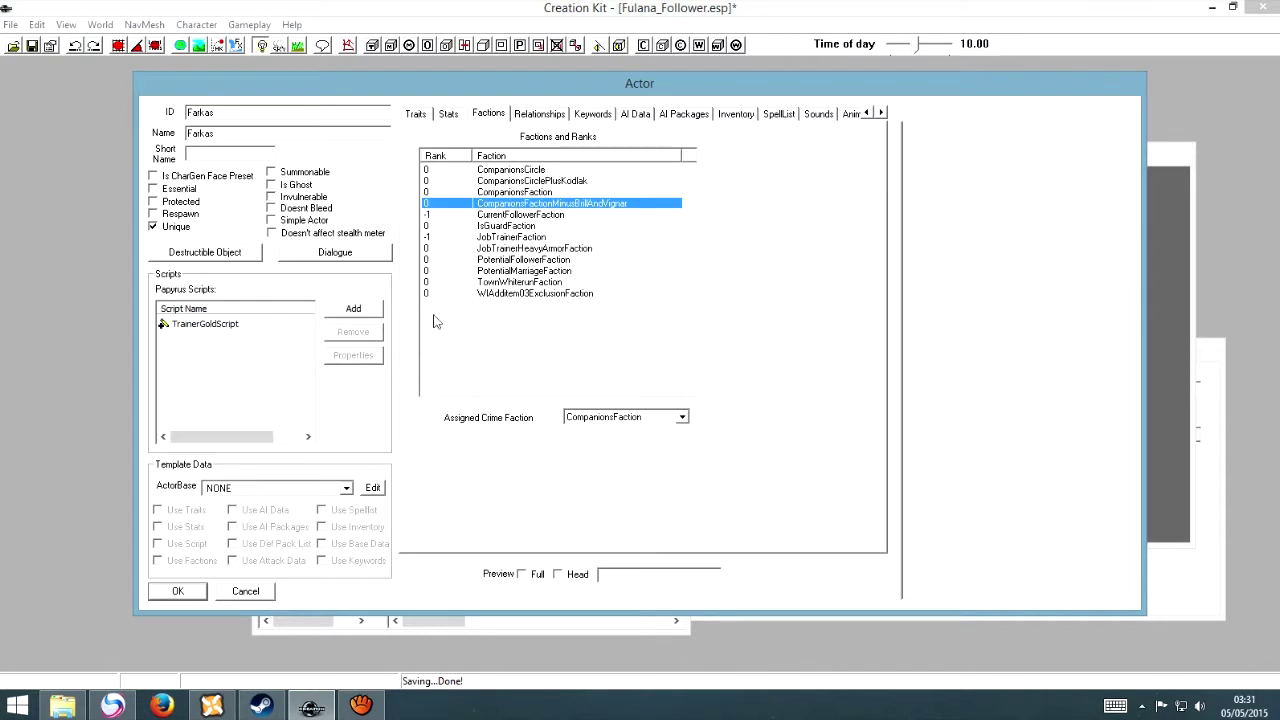
Examine Farkas's JobTrainerFaction, JobTrainerHeavyArmorFaction and IsGuardFaction entries, and close the actor record without saving changes
click(498, 250)
click(508, 238)
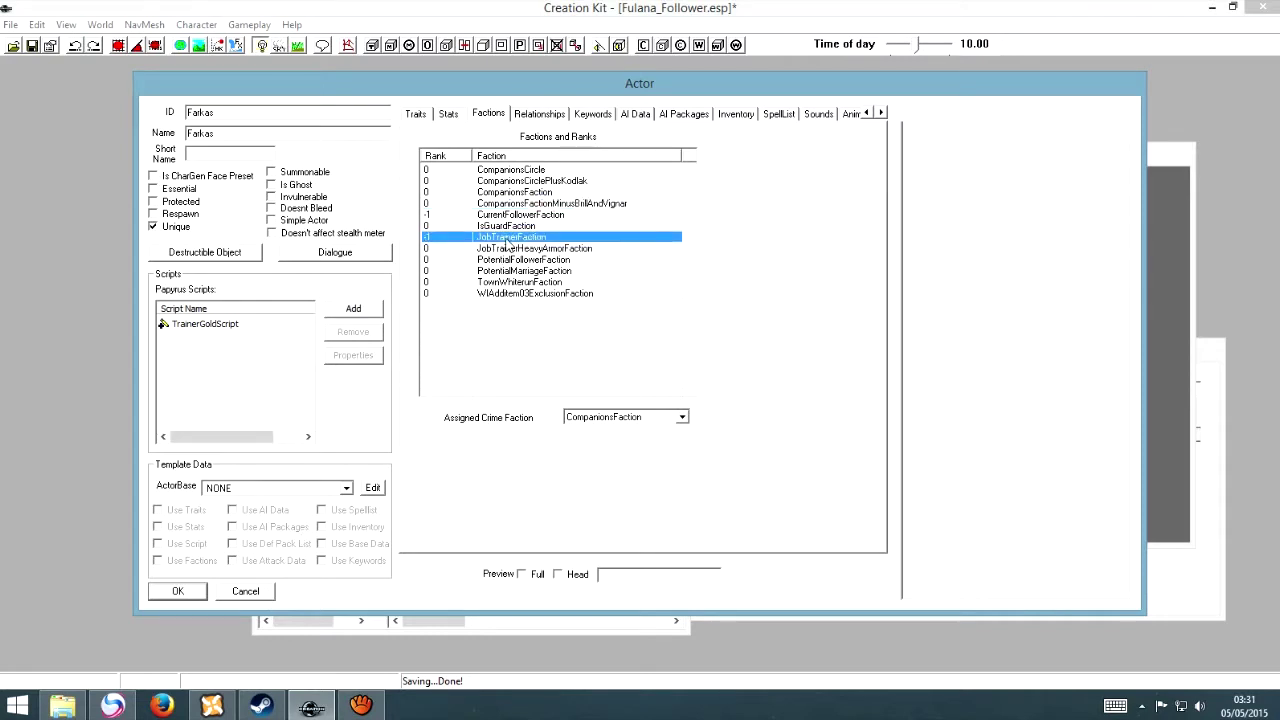
click(512, 249)
click(511, 238)
click(513, 249)
click(516, 239)
click(516, 226)
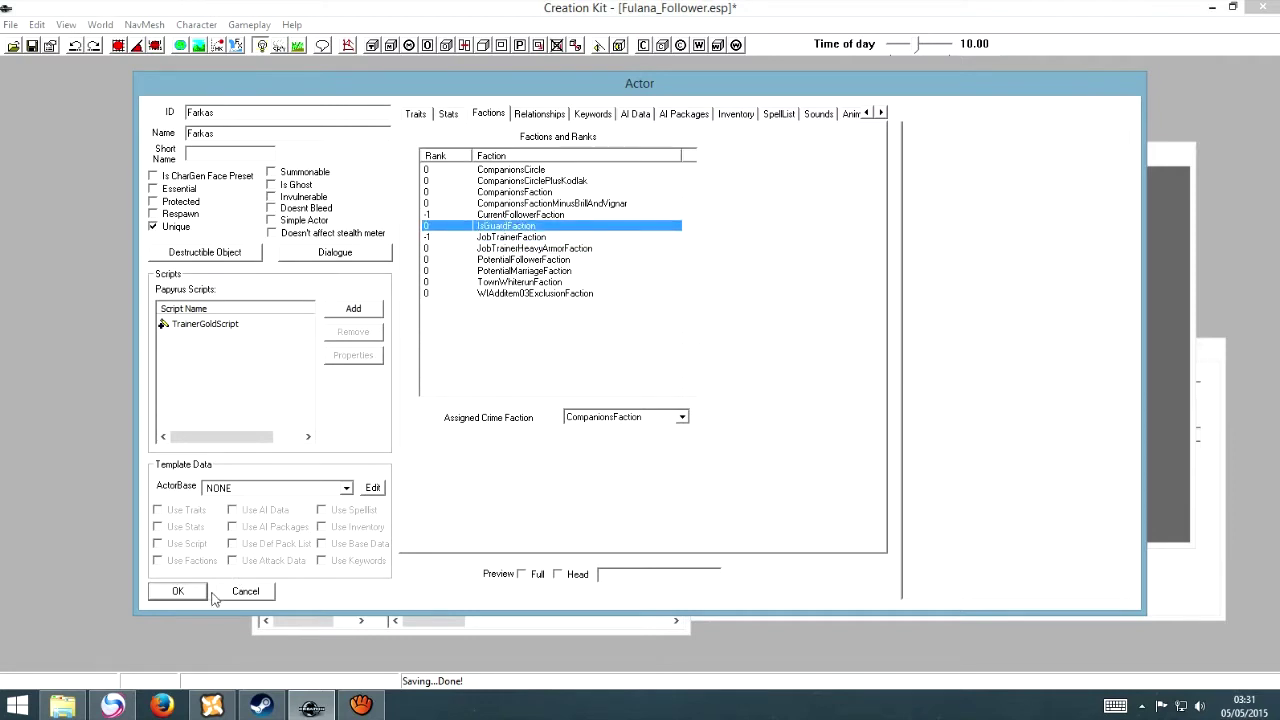
click(248, 591)
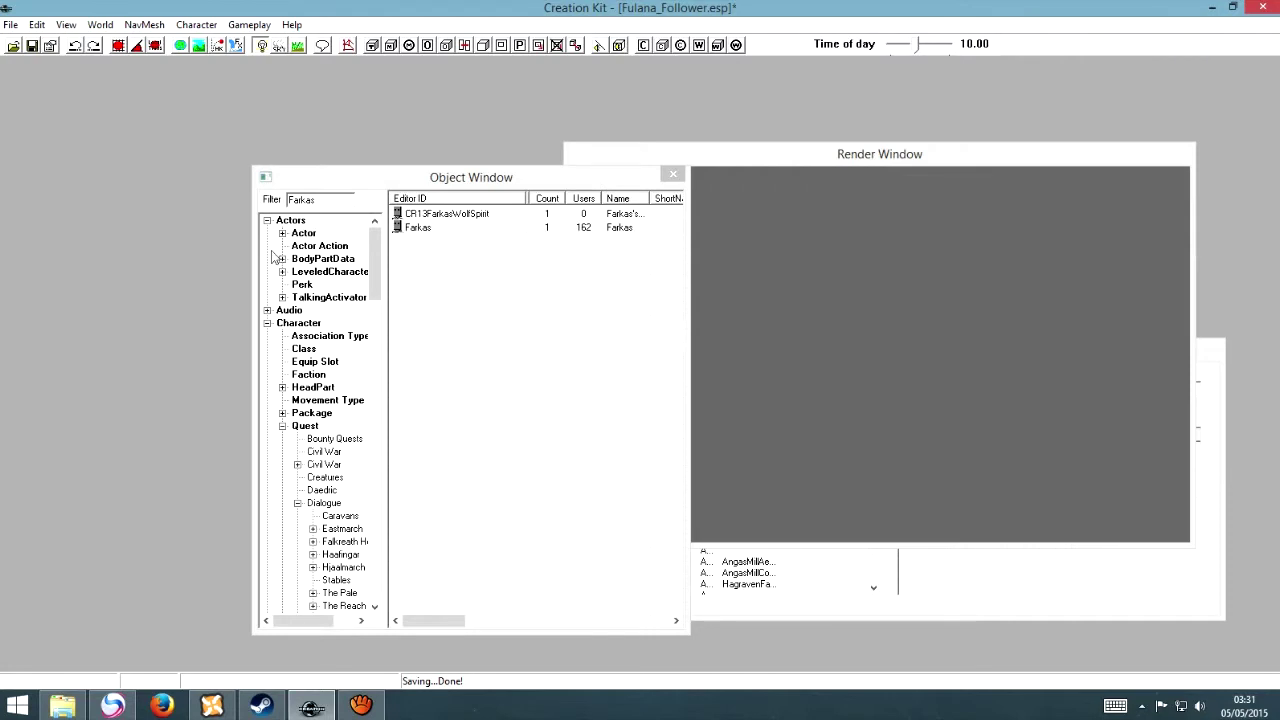
Save the Fulana_Follower.esp plugin and exit the editor
click(32, 45)
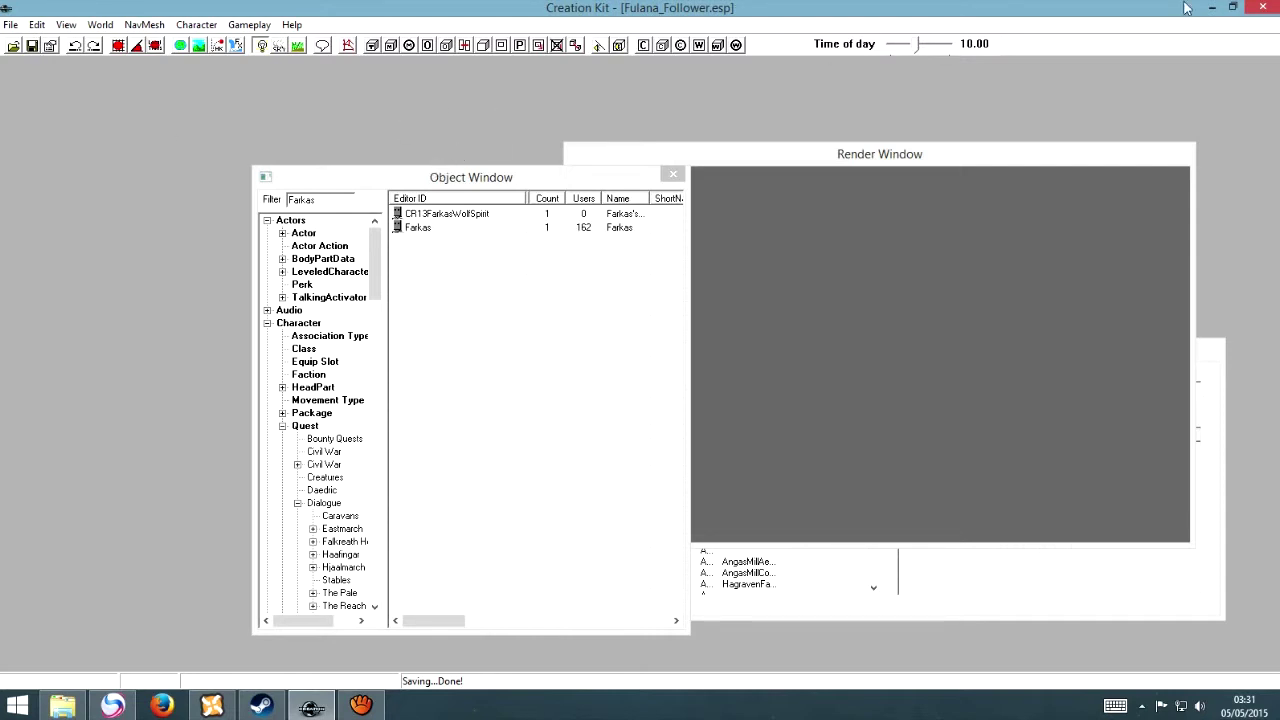
click(1266, 8)
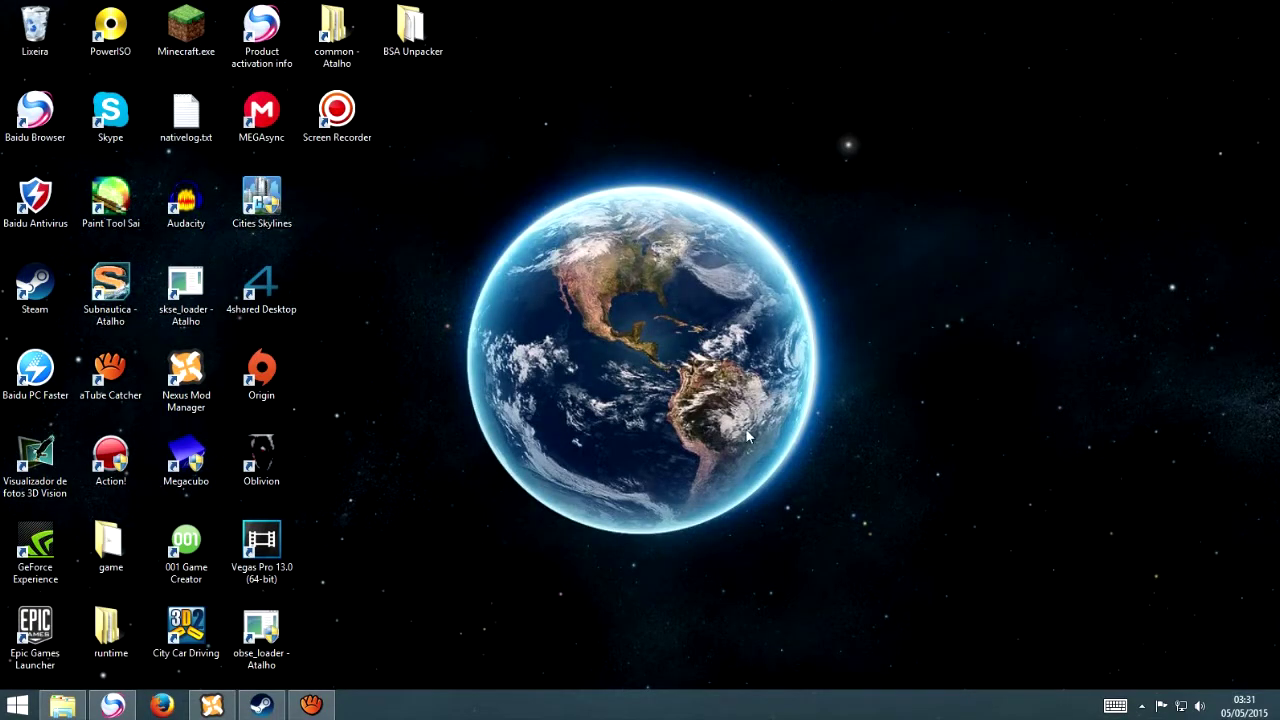
click(312, 706)
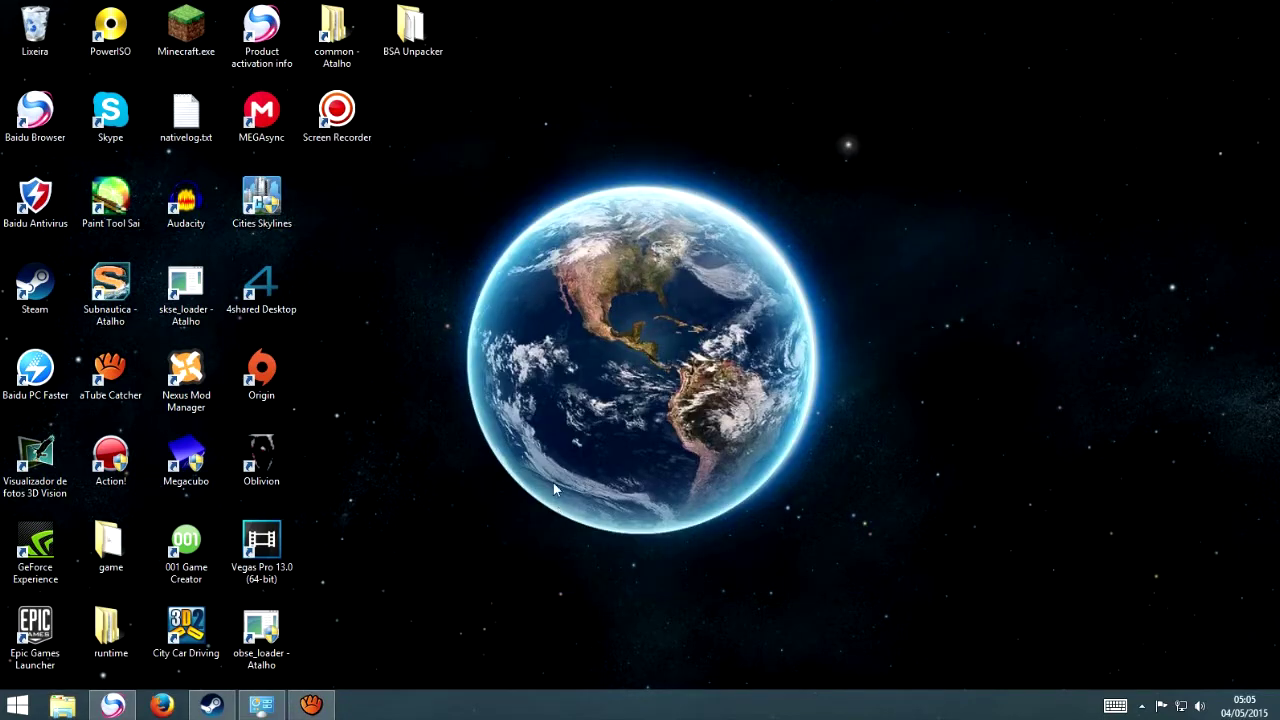
Open the Skyrim game folder through the desktop shortcut to the Steam common folder and locate TES5Edit.exe
double_click(338, 42)
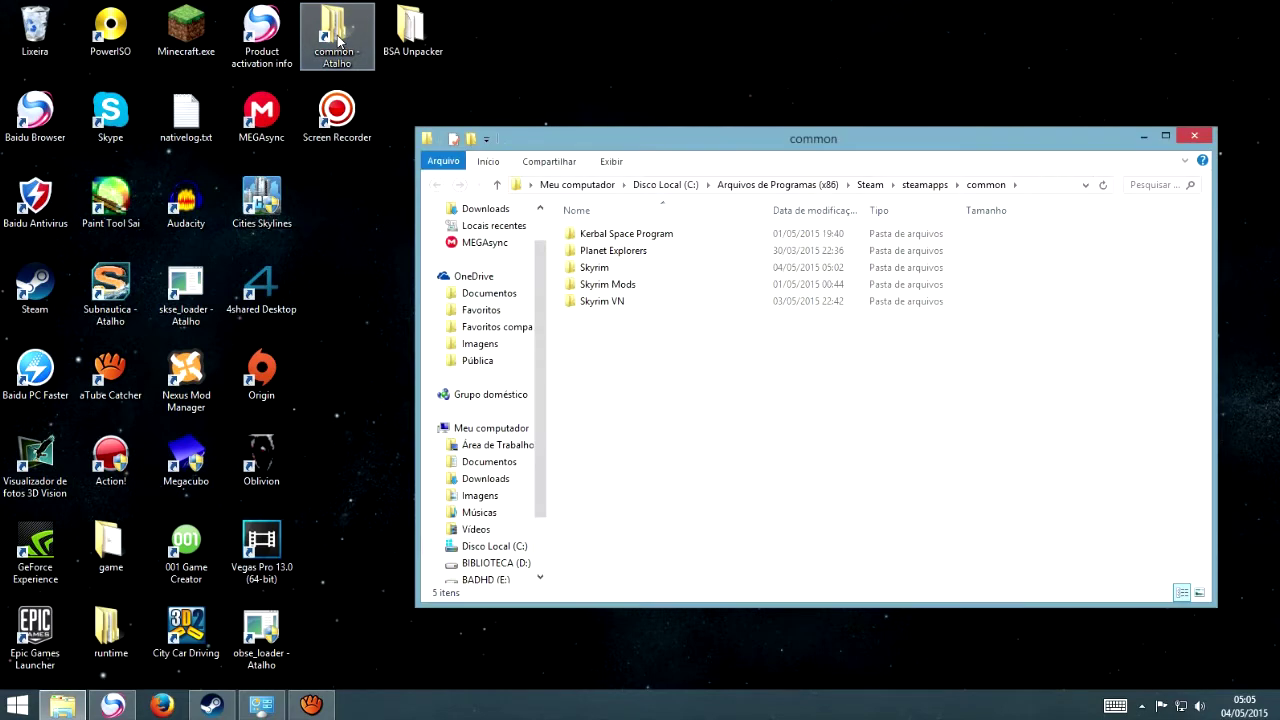
click(601, 270)
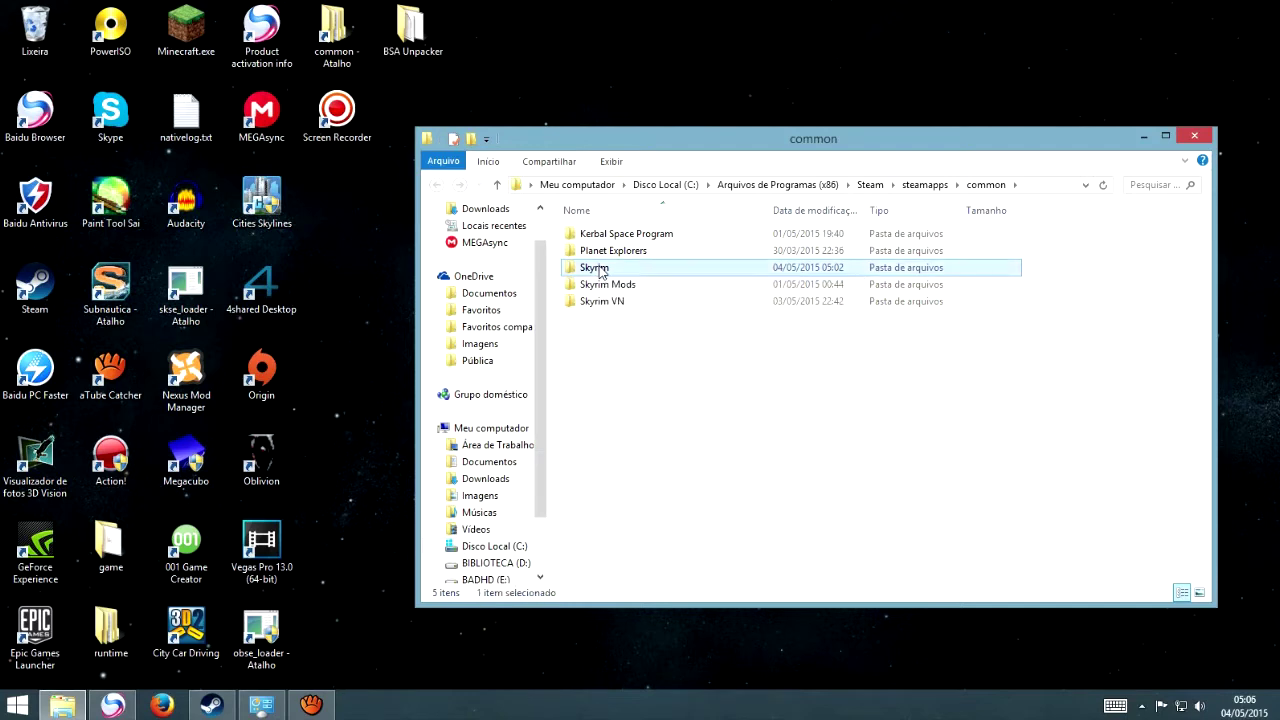
double_click(601, 270)
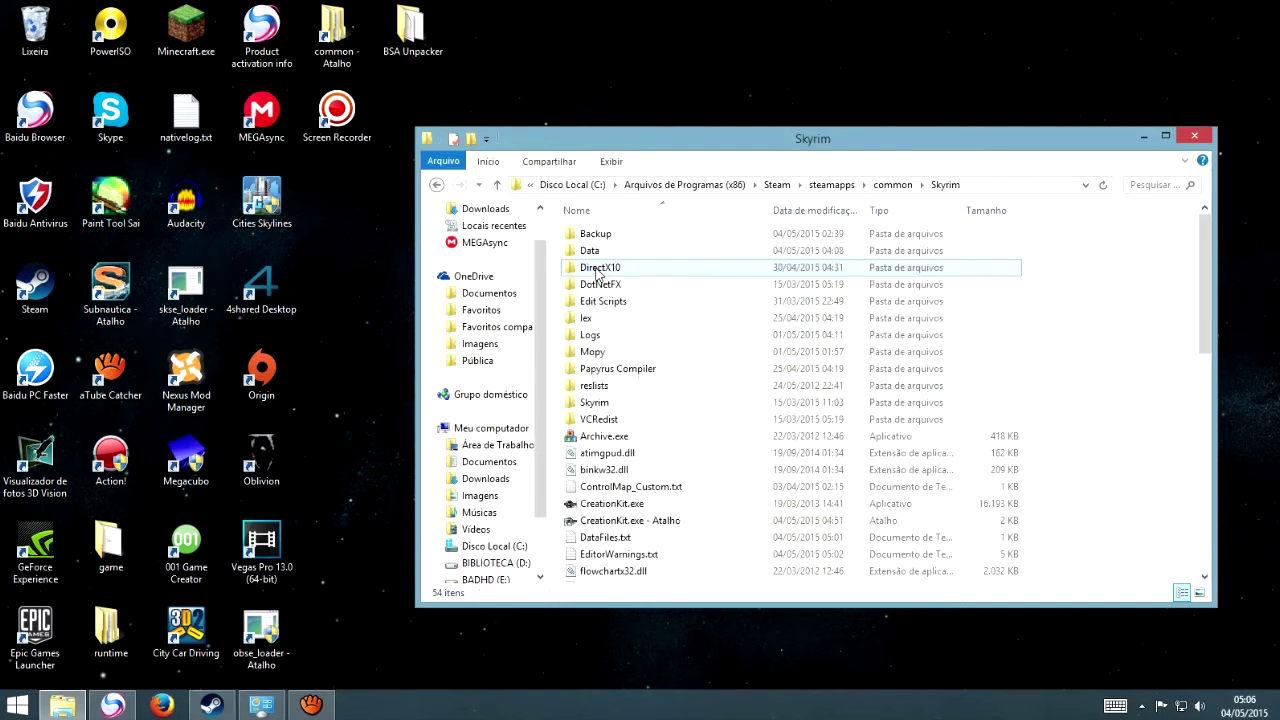
scroll(630, 408, down, 4)
scroll(630, 408, down, 7)
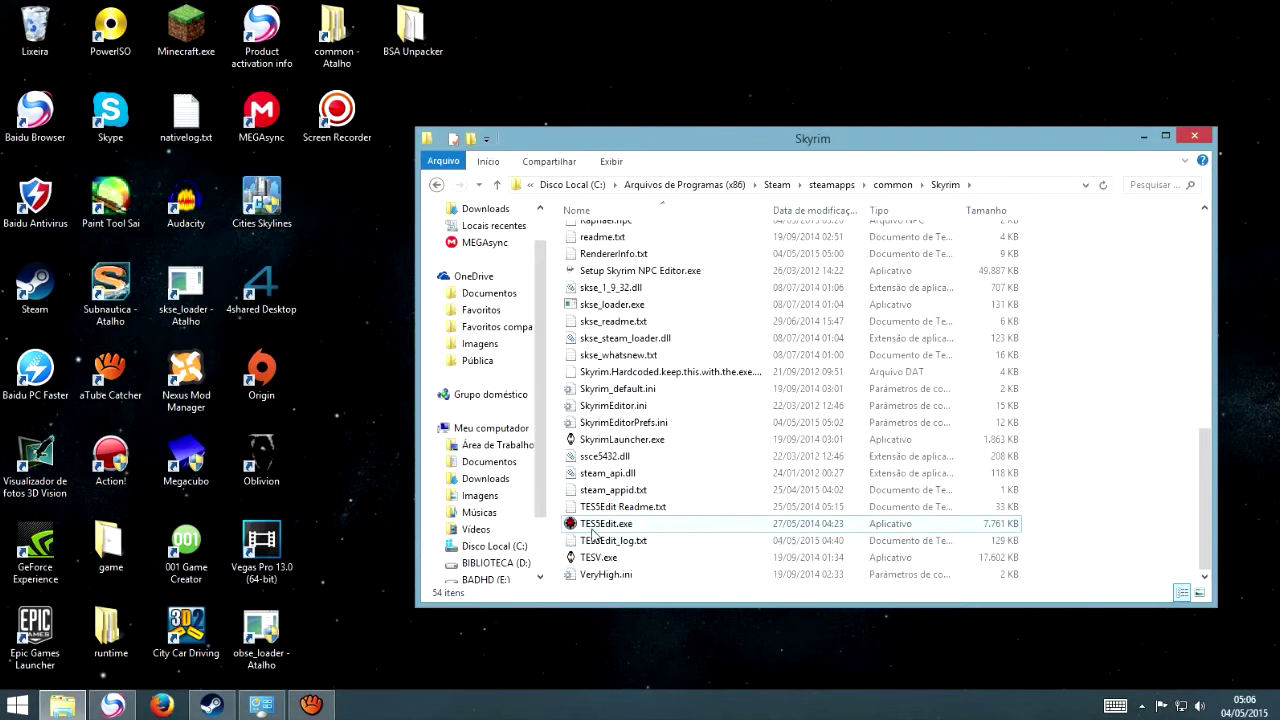
Launch TES5Edit.exe from the Skyrim folder, keeping its file name as it is
click(592, 528)
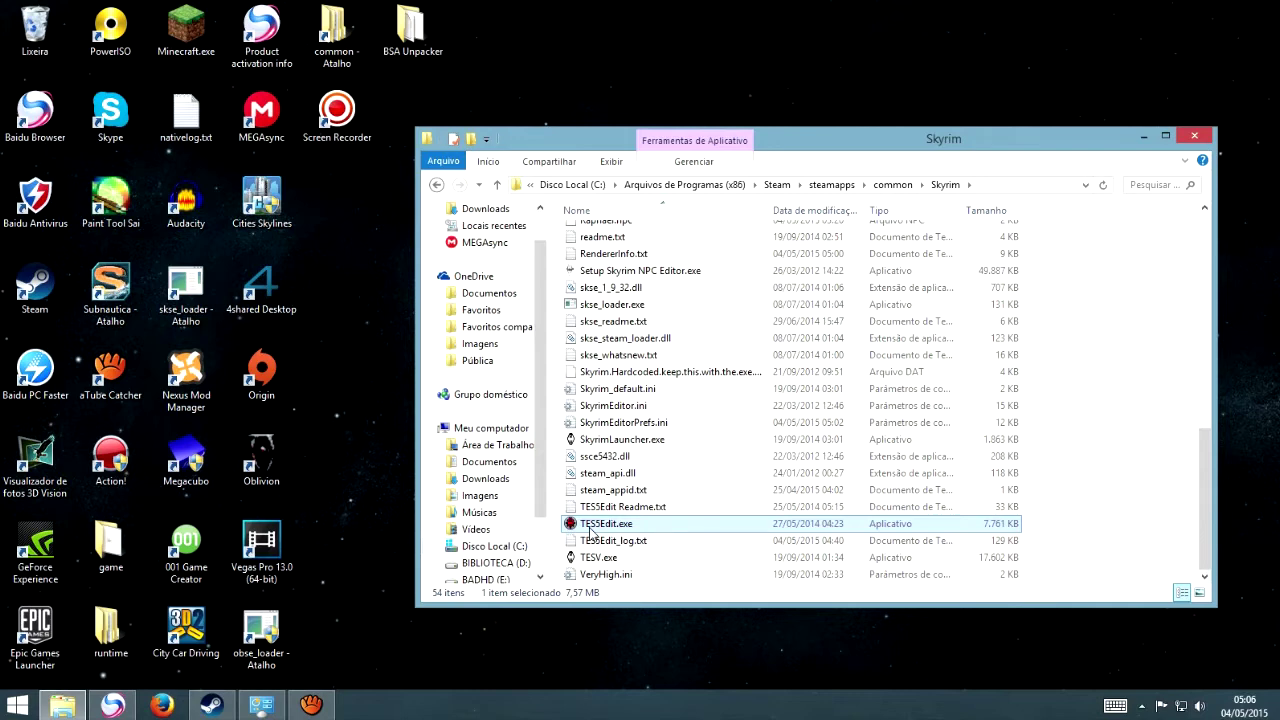
click(606, 524)
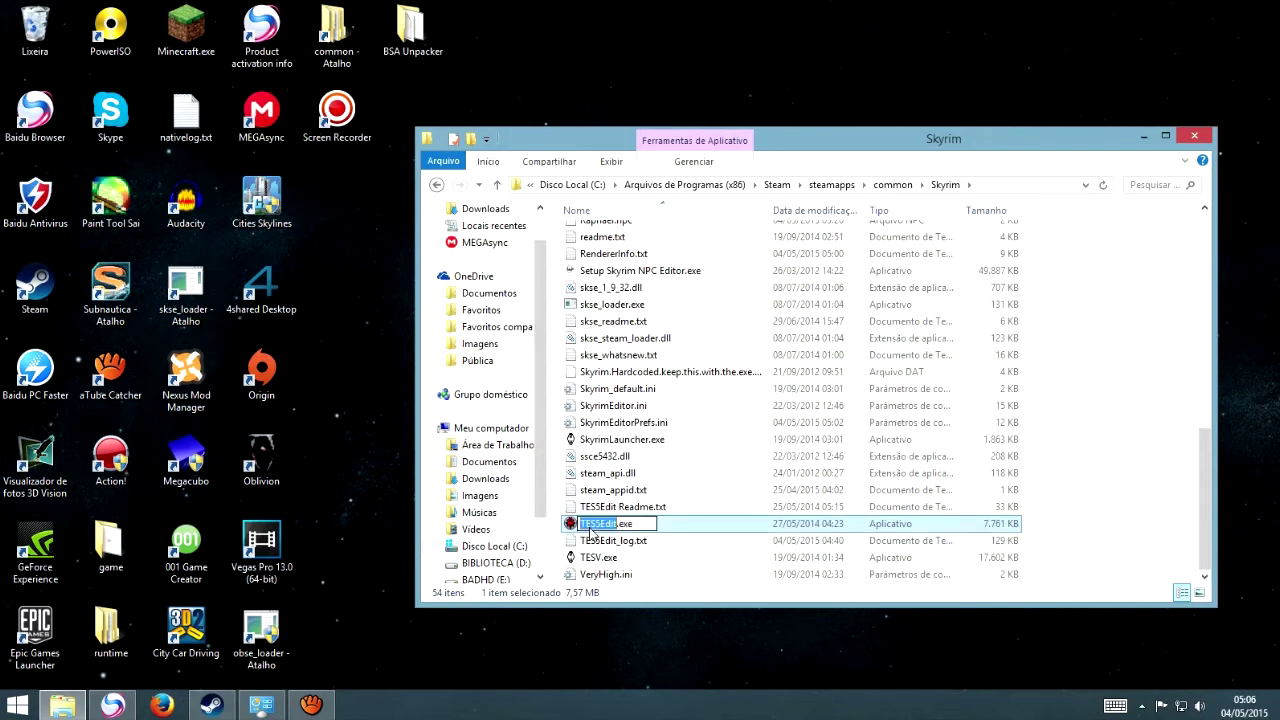
key(Escape)
key(Up)
click(588, 528)
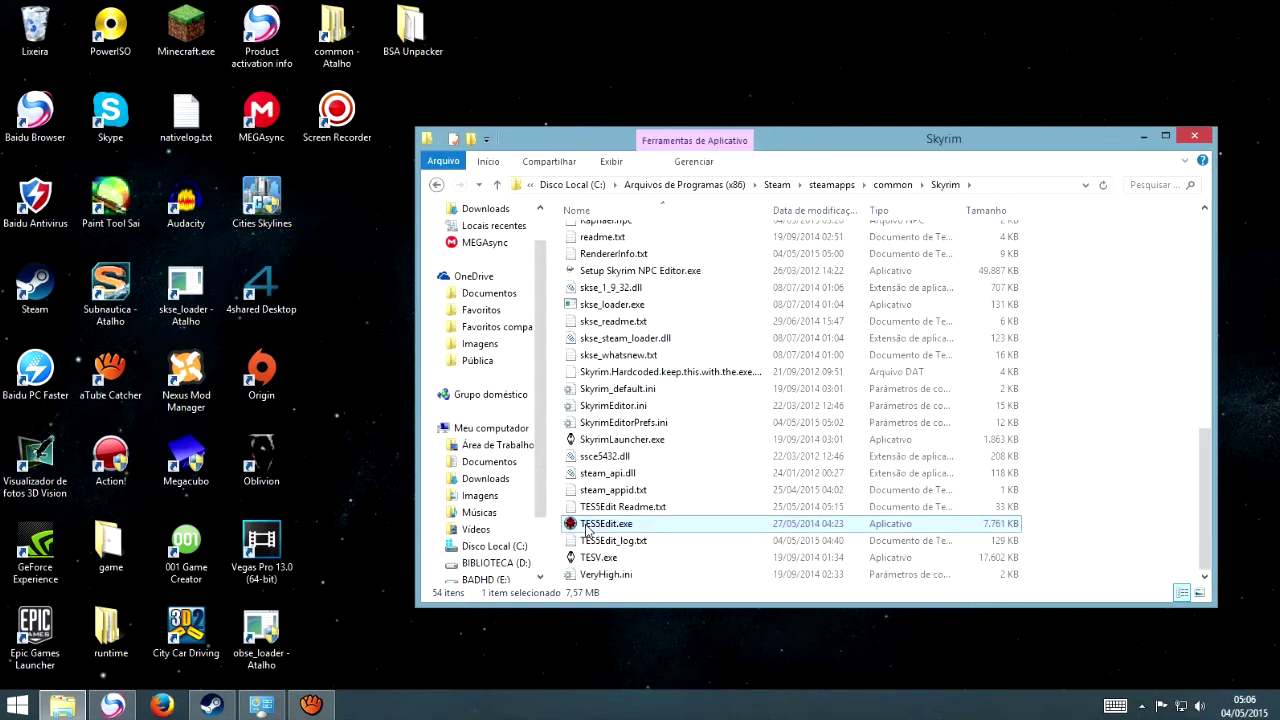
double_click(588, 528)
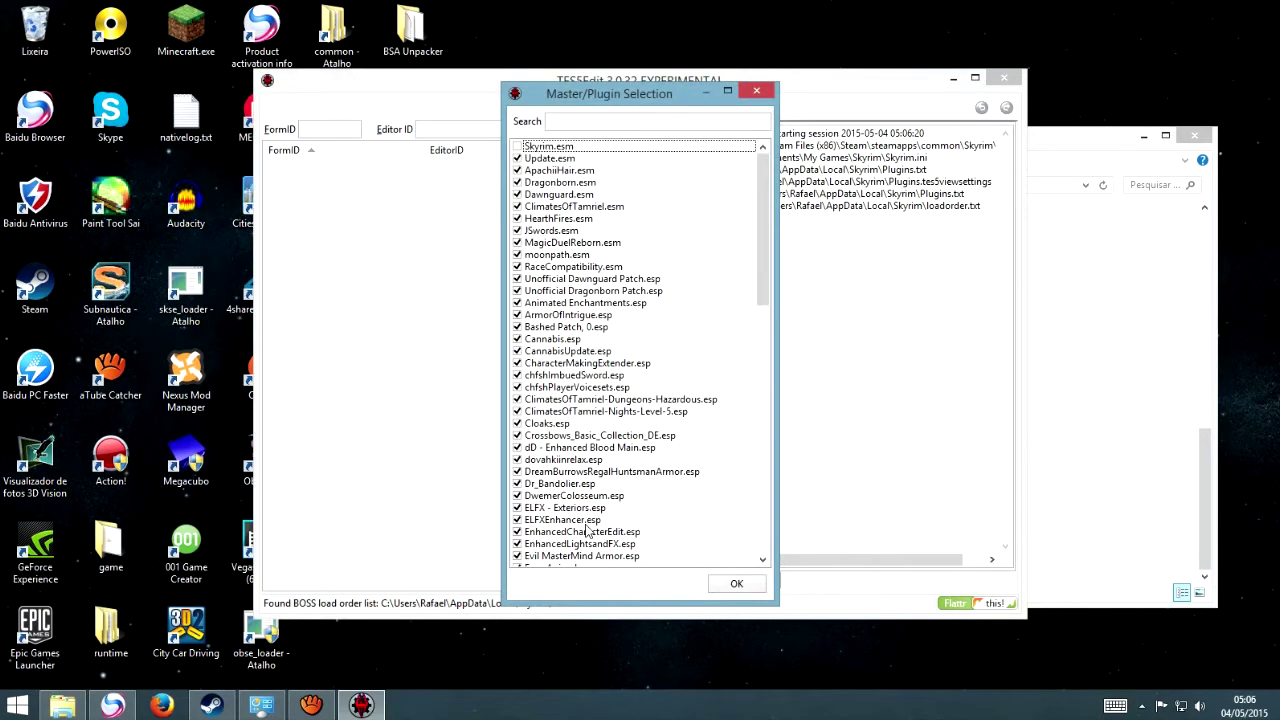
Load only the Fulana_Follower.esp plugin with its masters in TES5Edit
drag(763, 240, 757, 490)
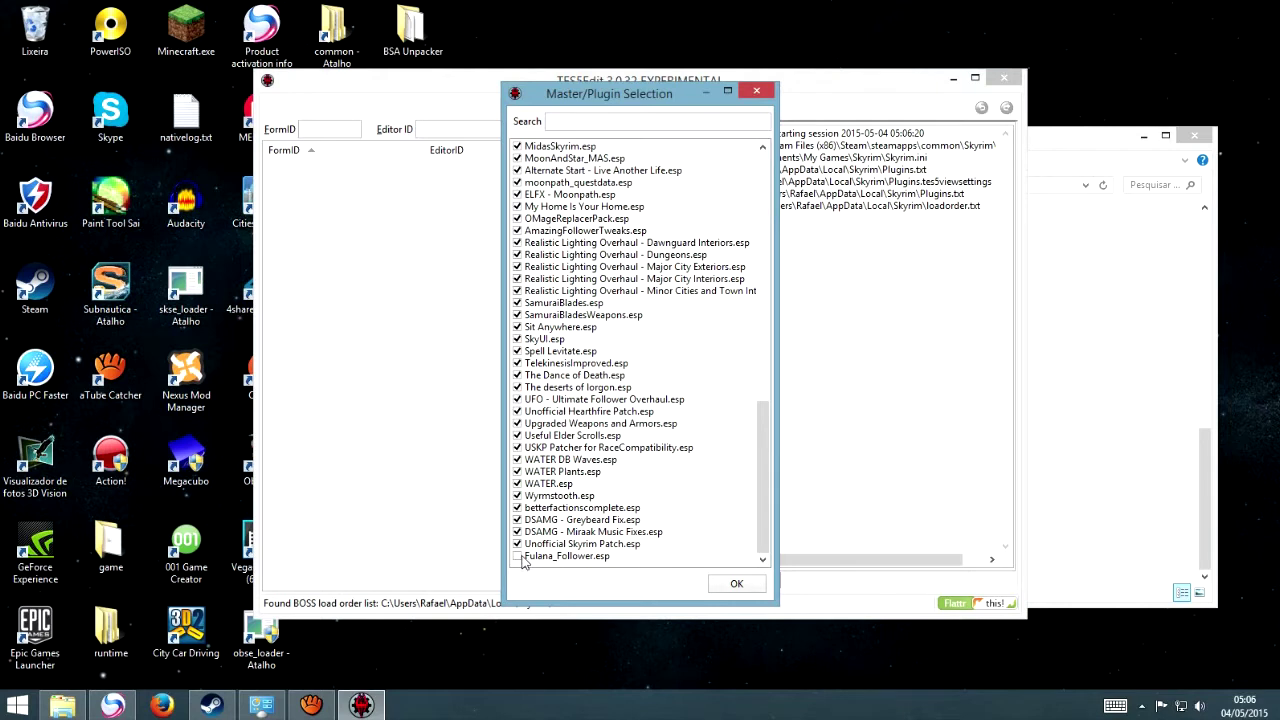
click(520, 557)
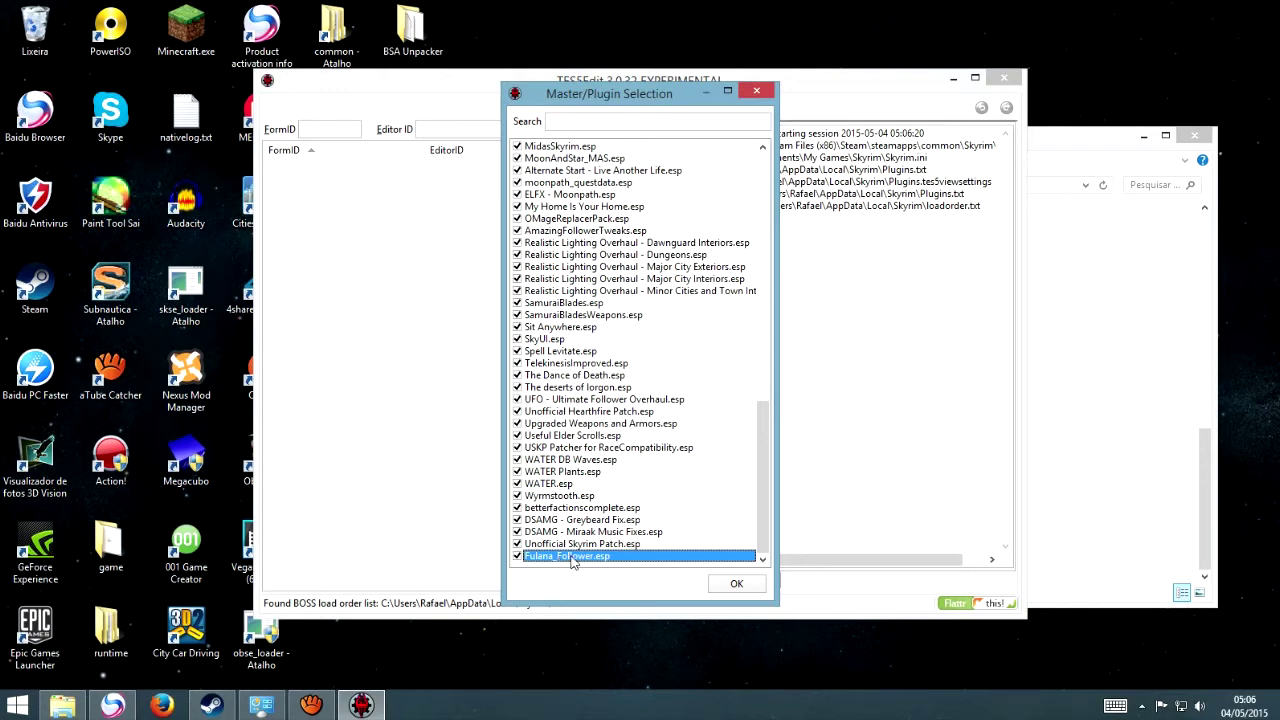
key(Return)
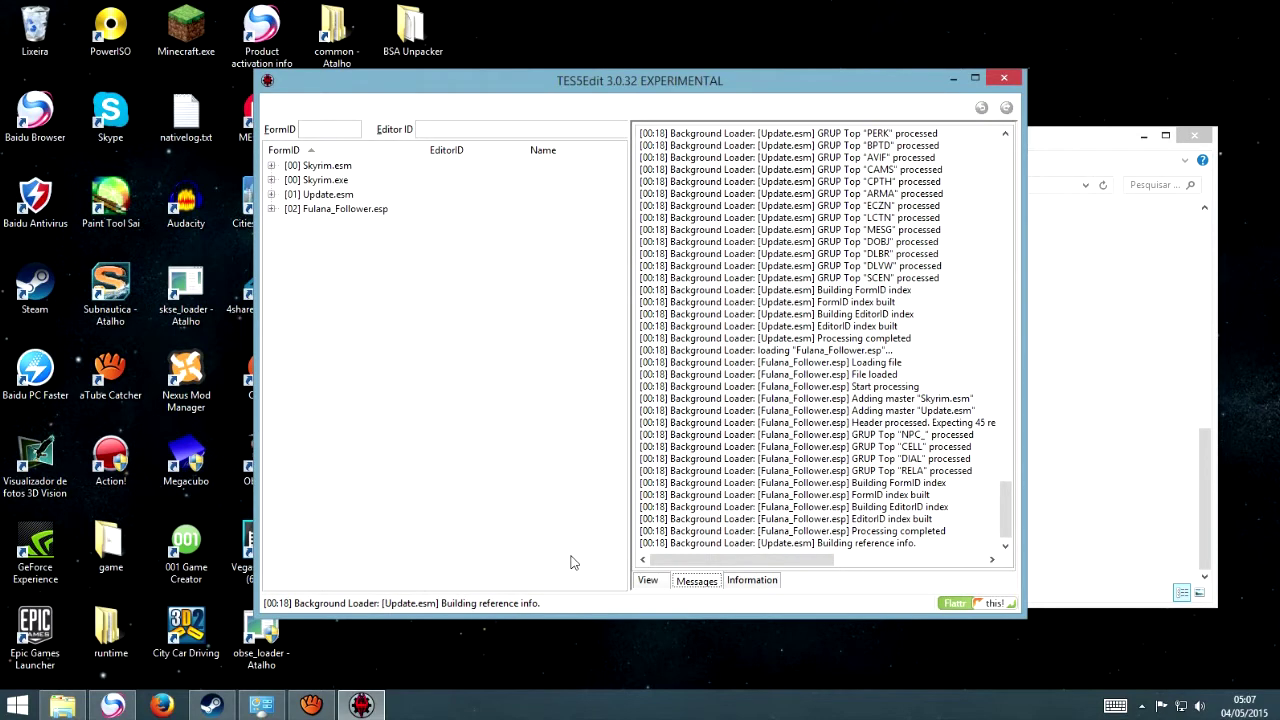
Run the Create SEQ File operation on the Fulana_Follower.esp plugin
click(337, 212)
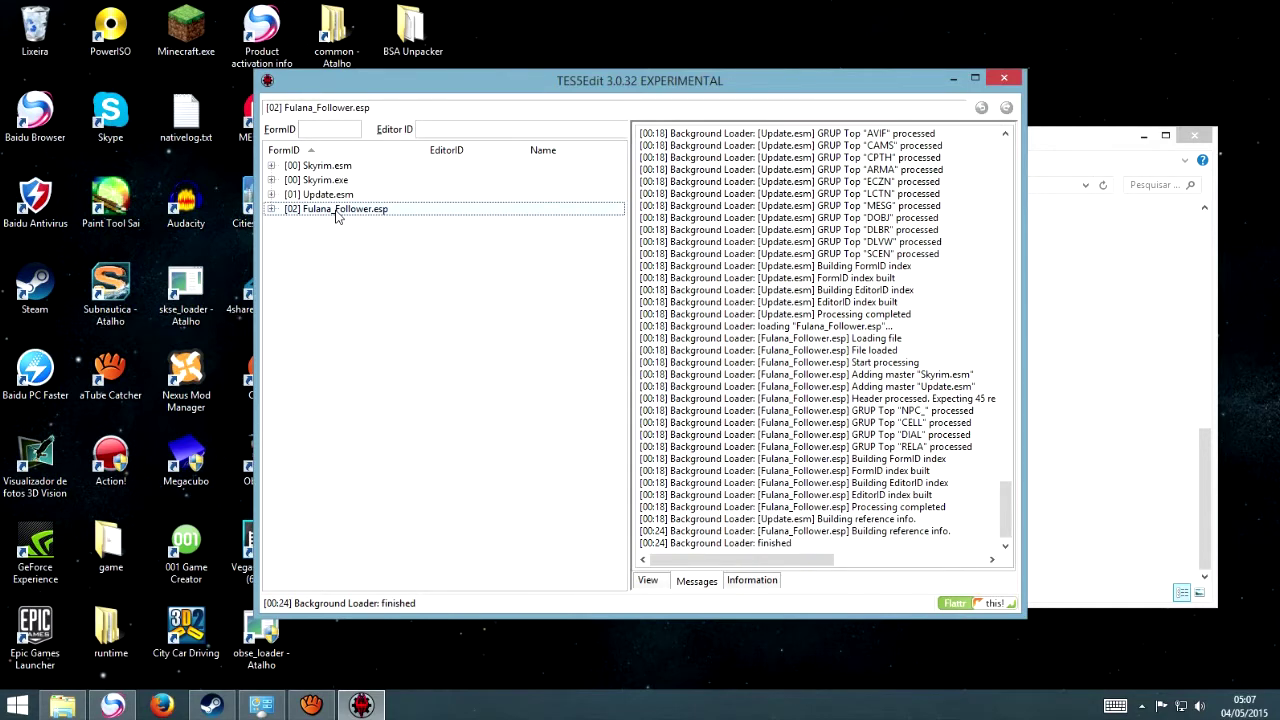
right_click(337, 214)
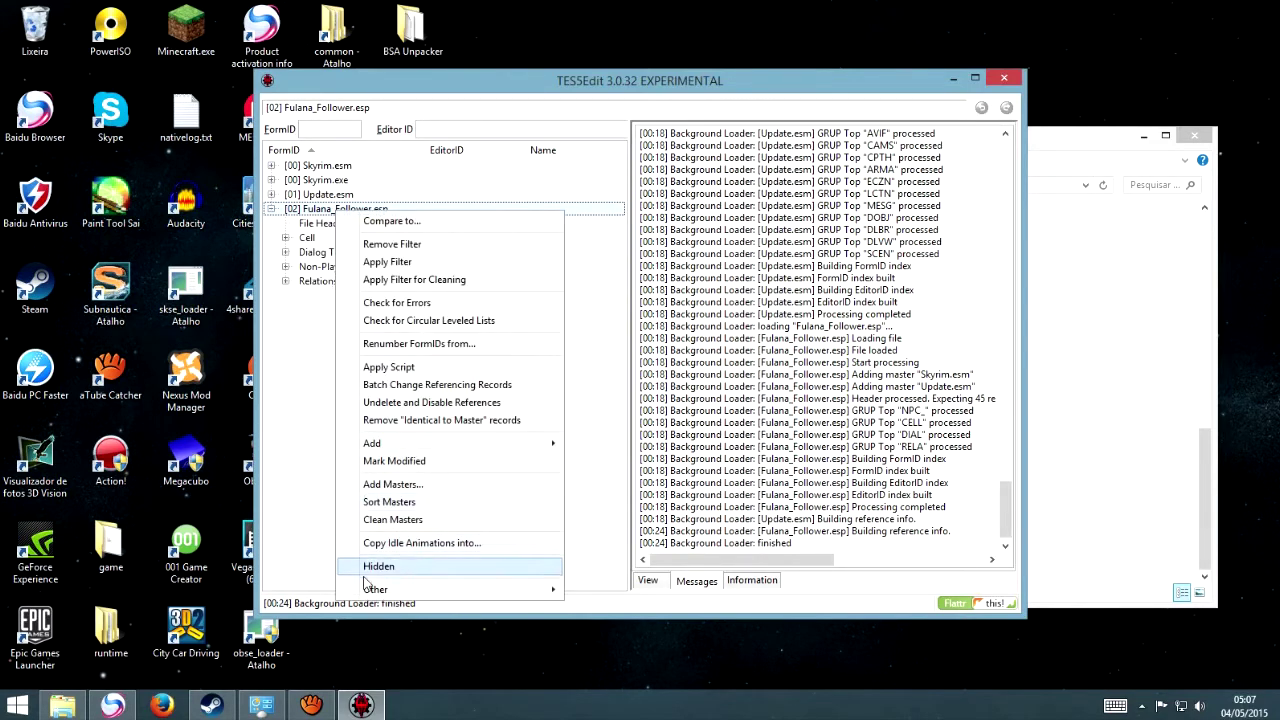
mouse_move(374, 590)
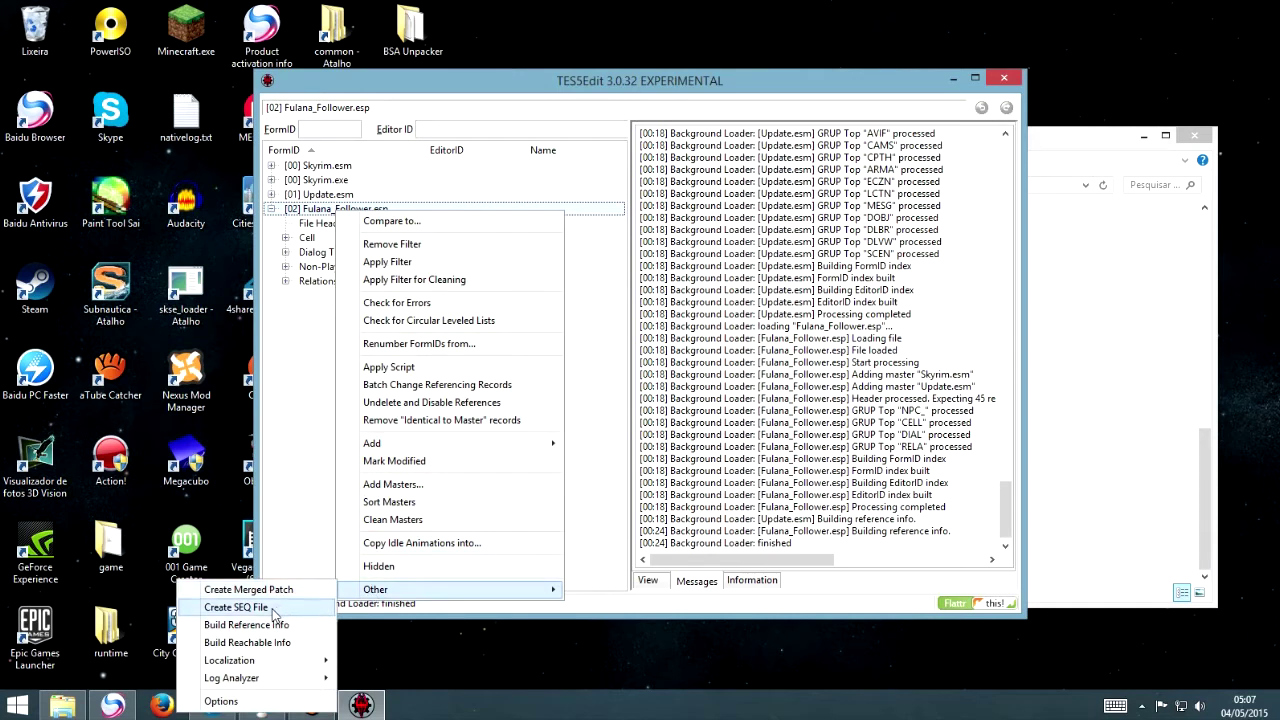
click(236, 607)
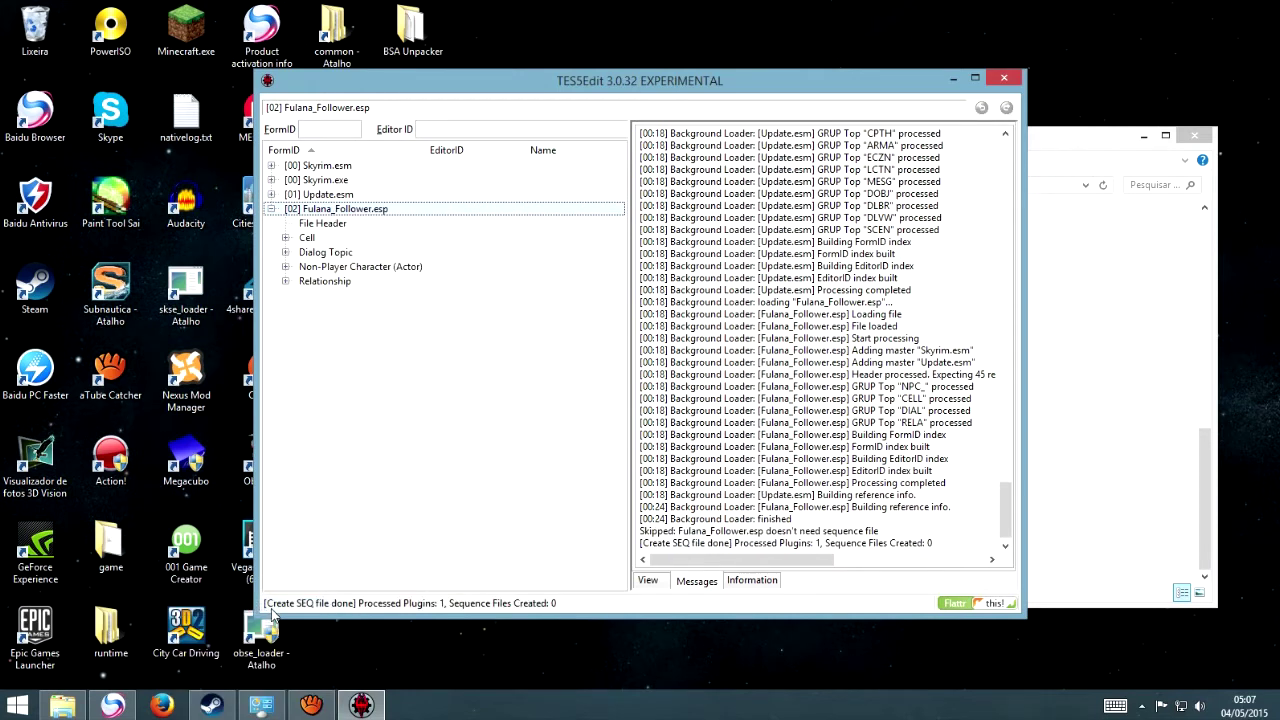
Examine the log messages about the sequence file for Fulana_Follower.esp and close TES5Edit
scroll(1004, 507, up, 5)
scroll(1004, 507, down, 5)
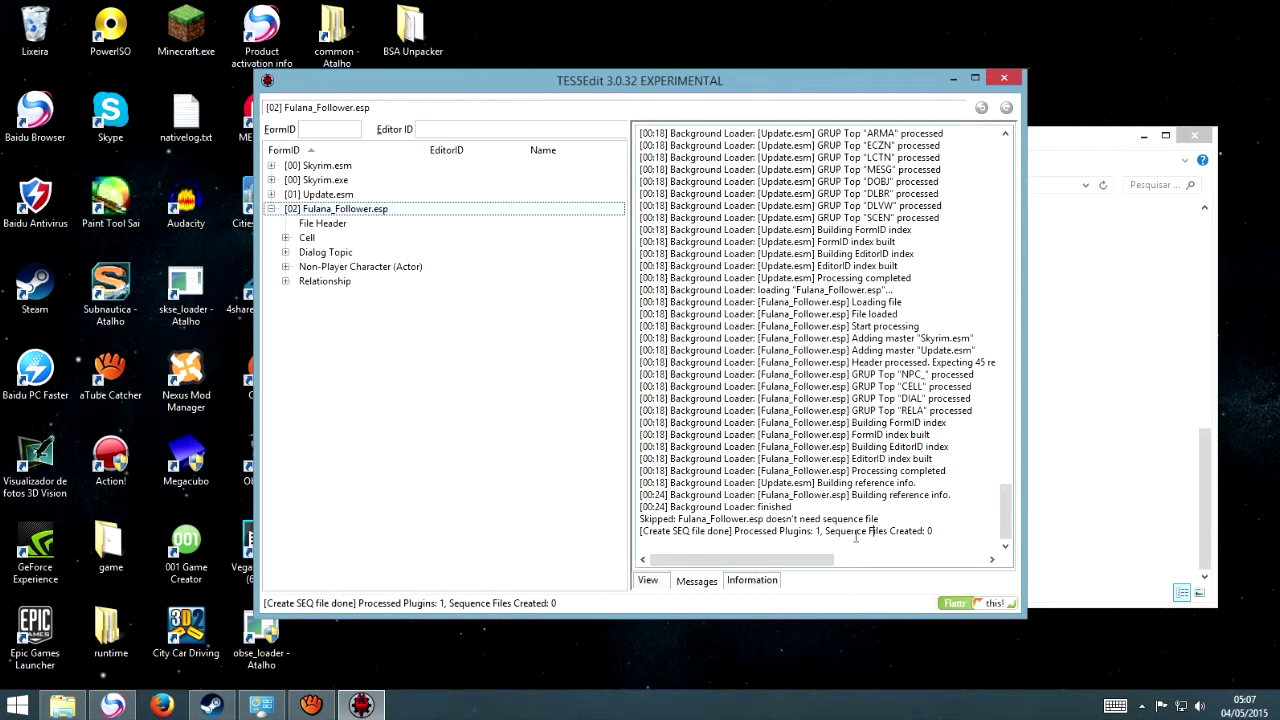
mouse_move(669, 560)
mouse_down()
mouse_move(733, 563)
mouse_move(659, 562)
mouse_up()
drag(668, 519, 884, 520)
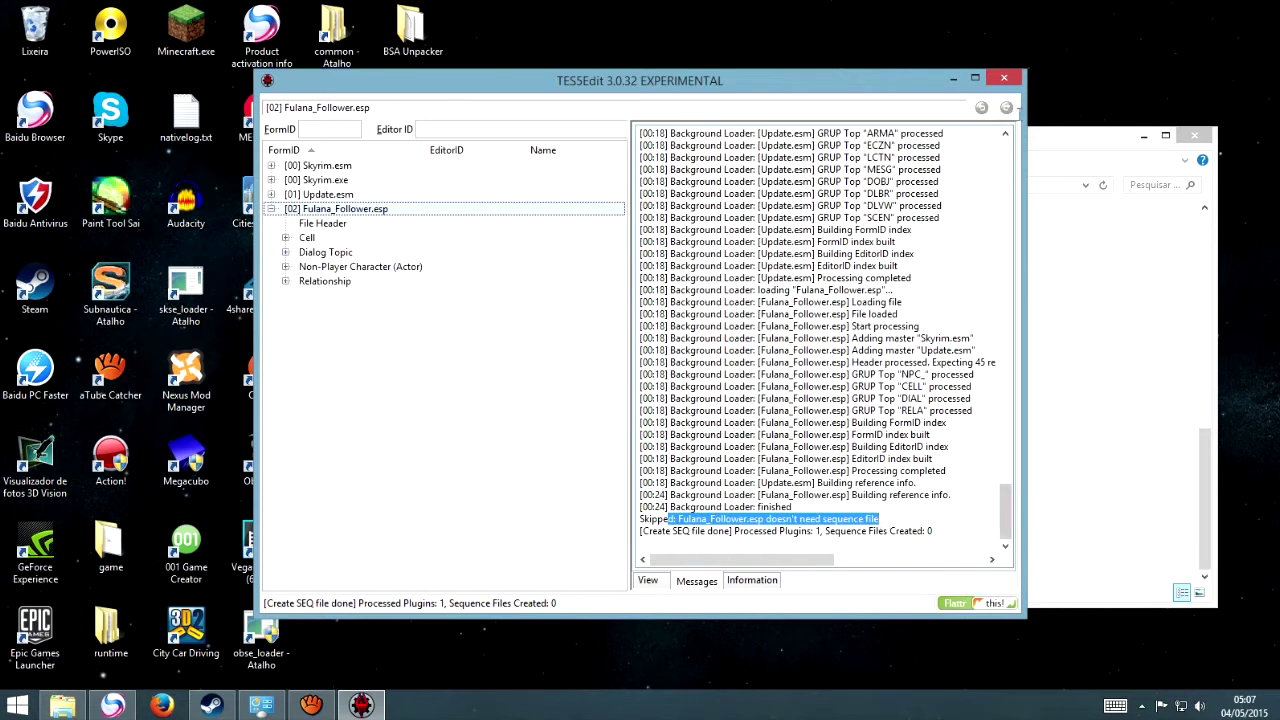
click(1014, 80)
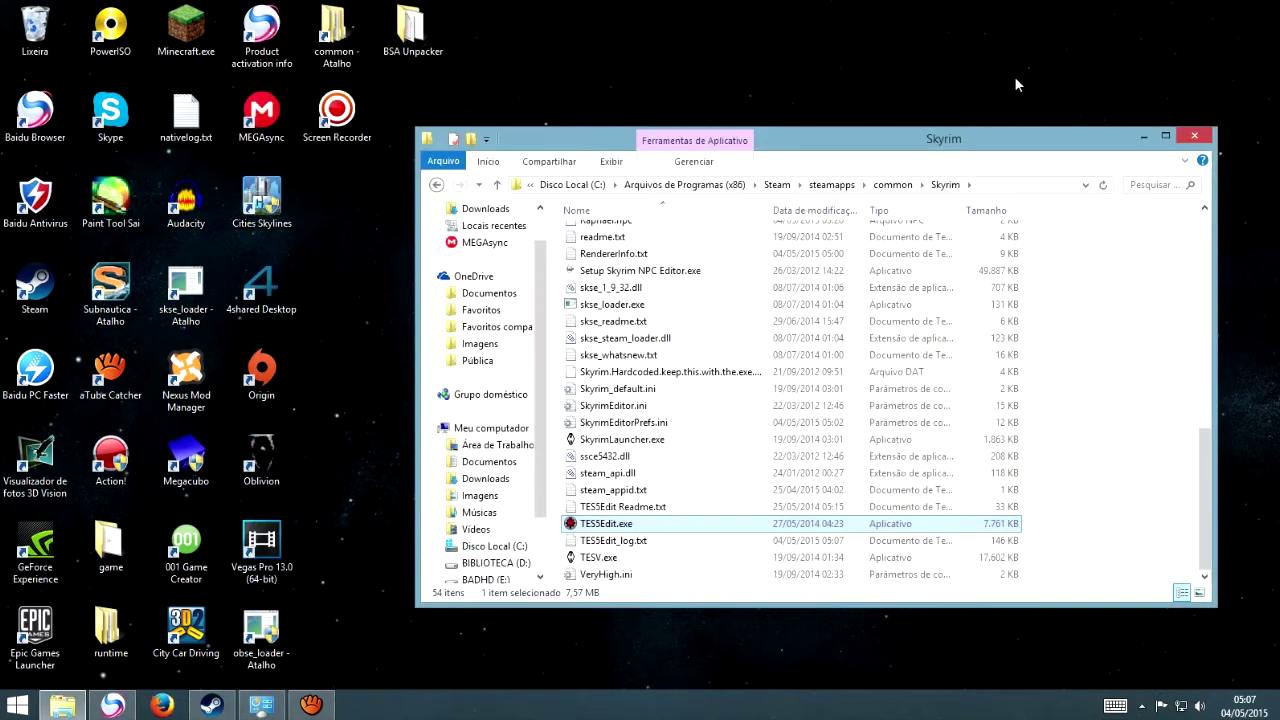
Delete the Fulana_Follower.SEQ file from the Skyrim folder
scroll(785, 442, up, 3)
scroll(773, 425, up, 4)
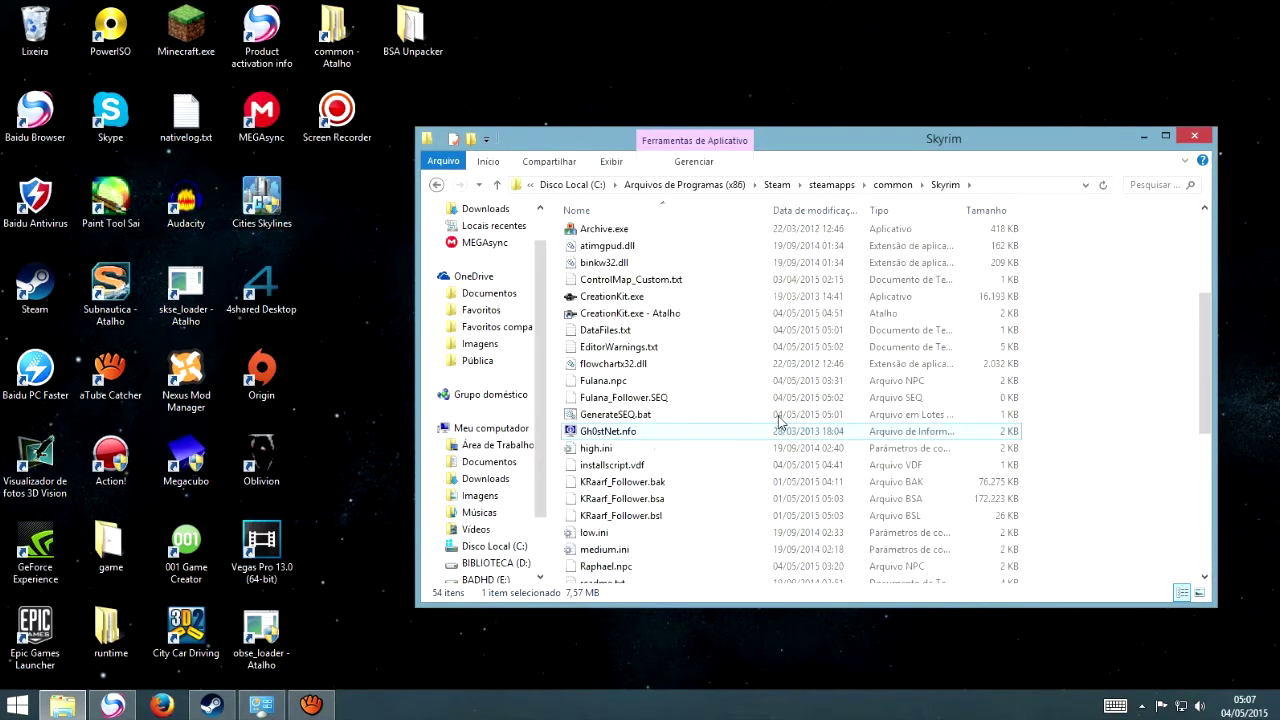
click(655, 401)
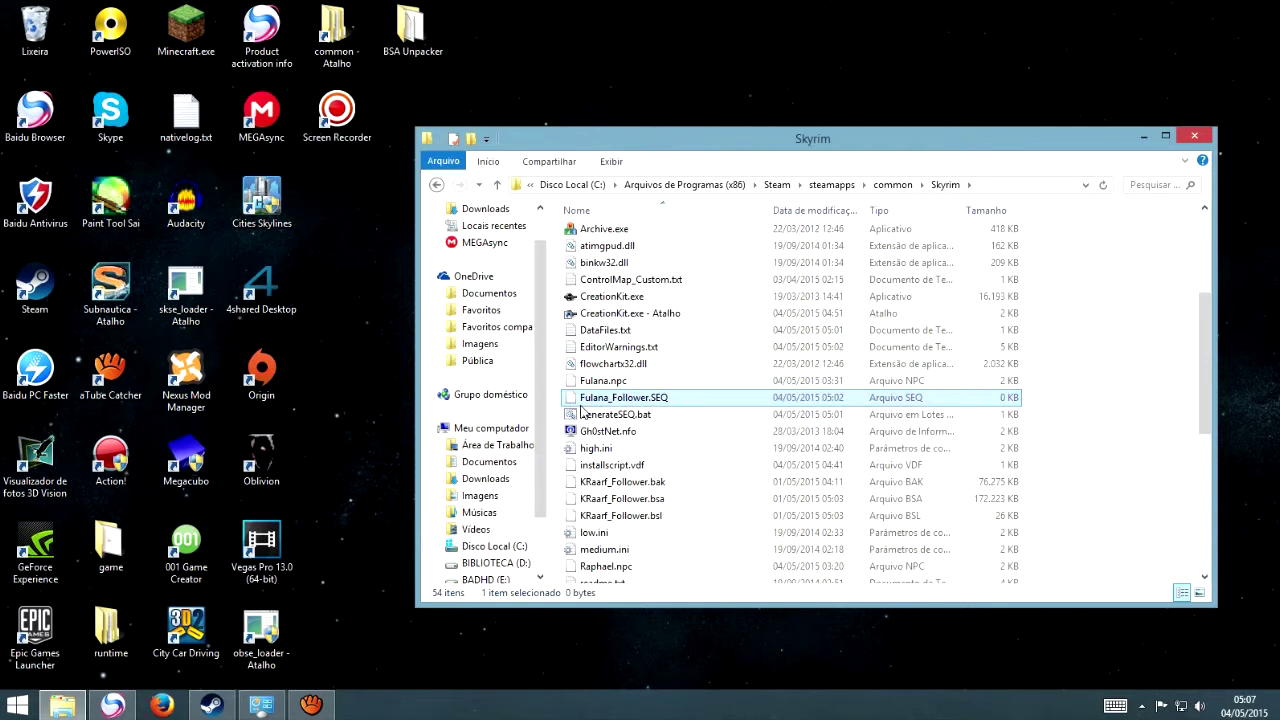
click(632, 403)
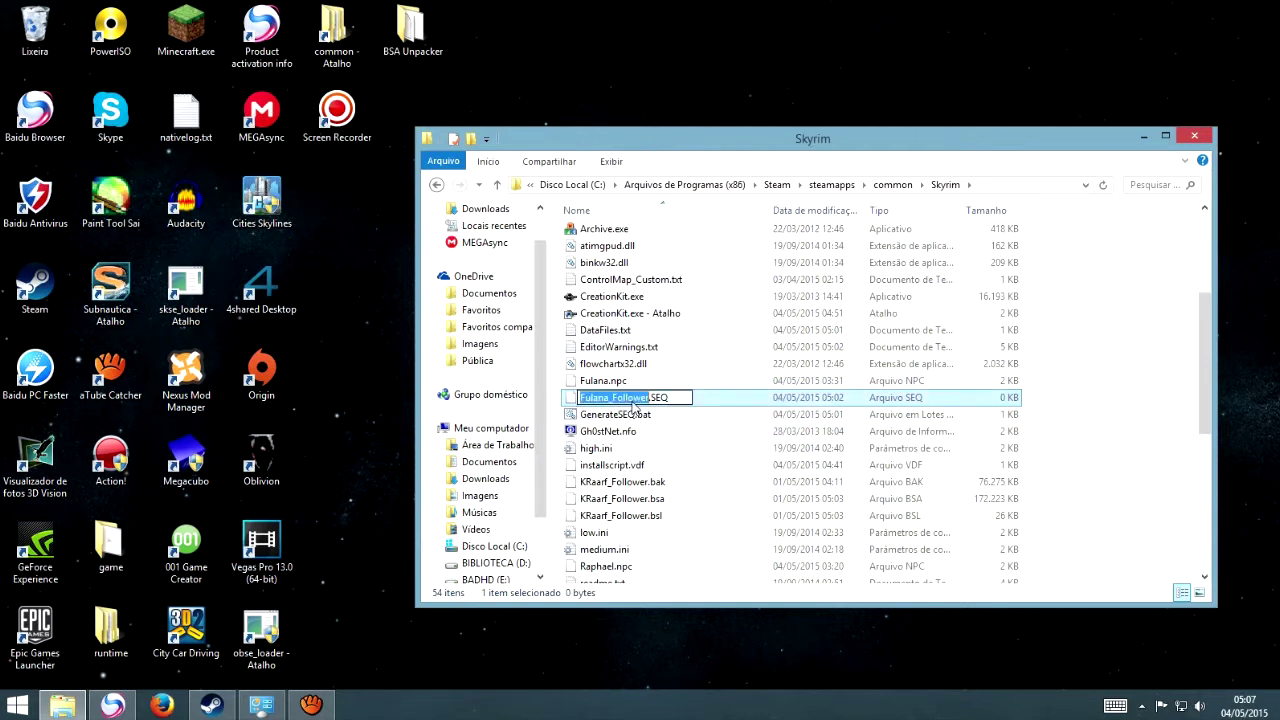
key(Return)
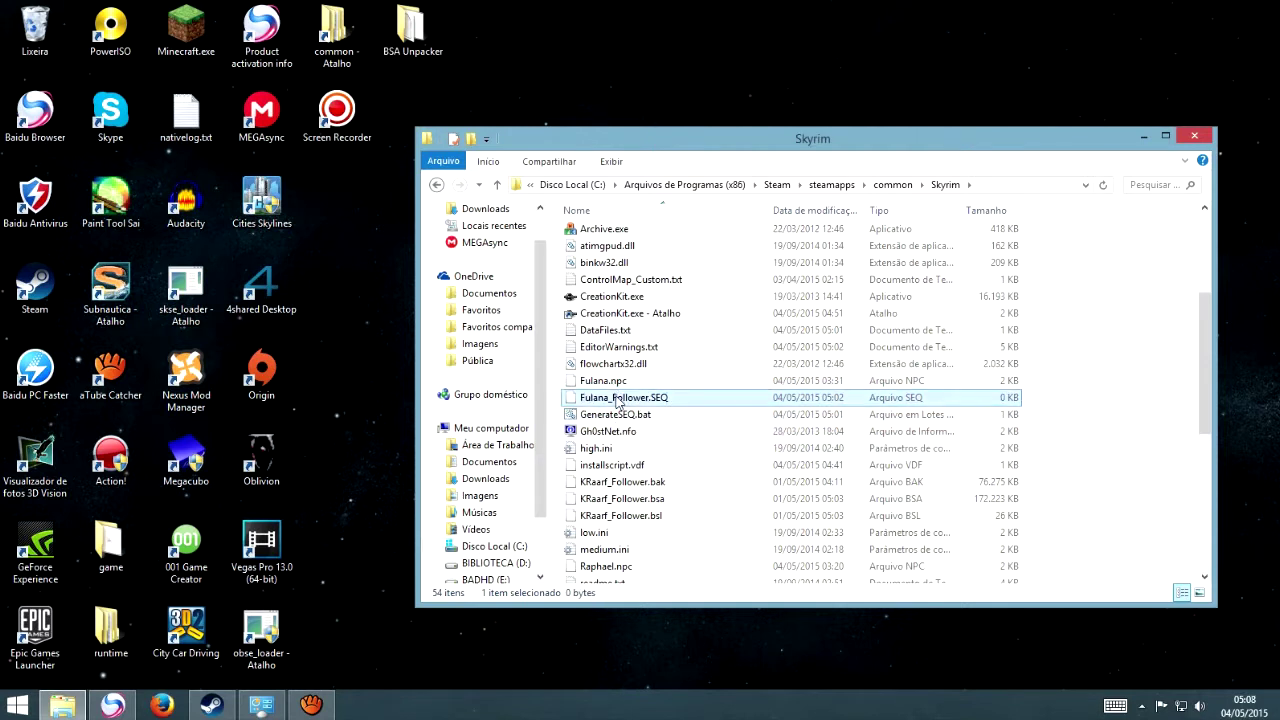
key(Delete)
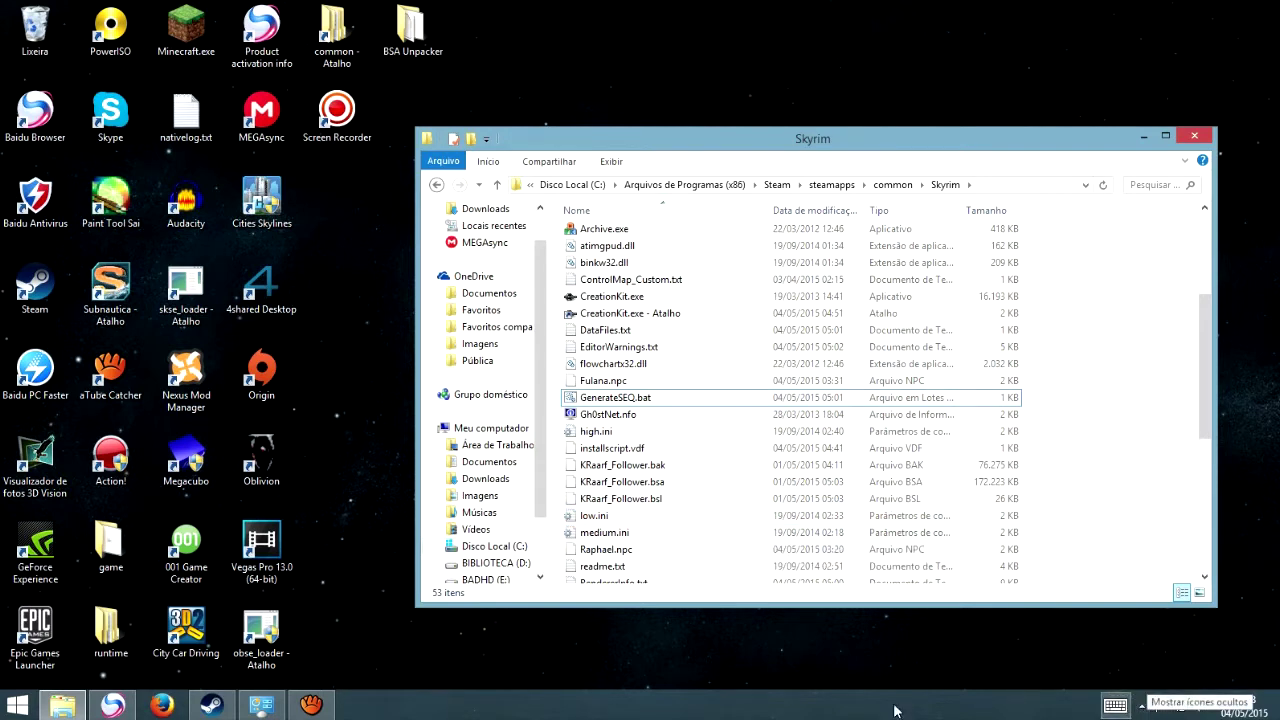
Switch to the Steam library and open the properties of Skyrim Creation Kit
click(203, 711)
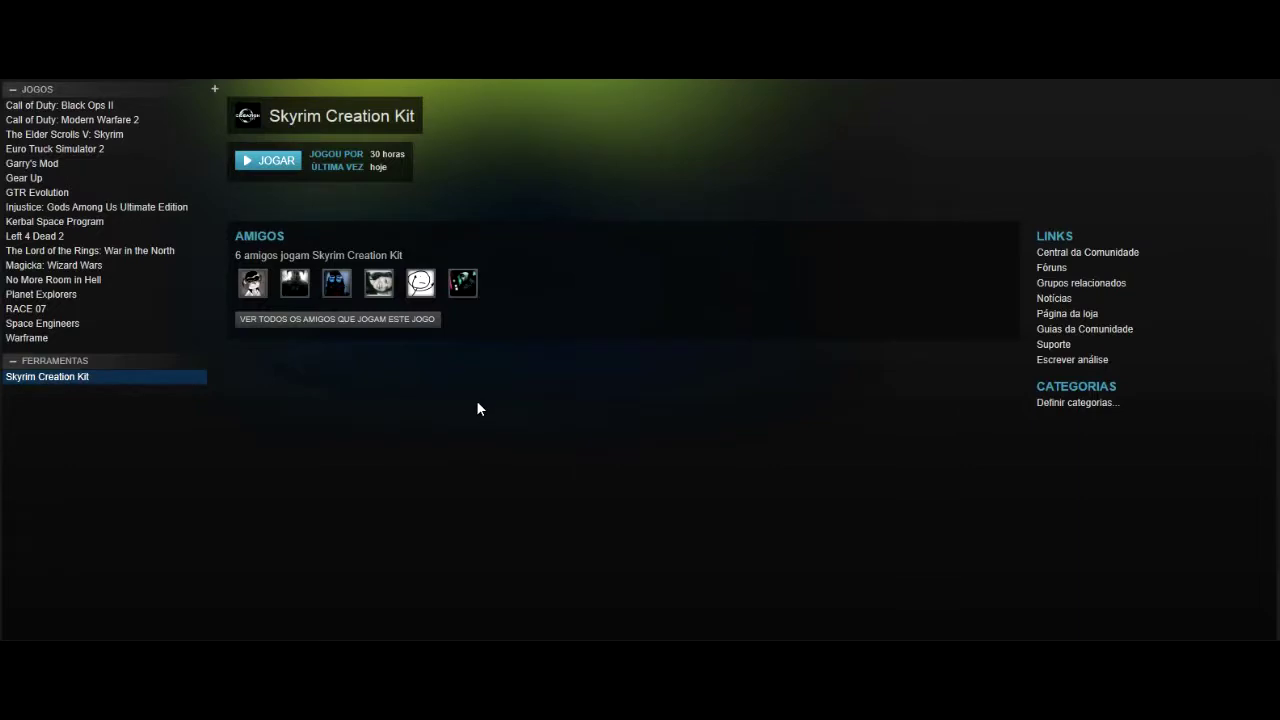
right_click(62, 380)
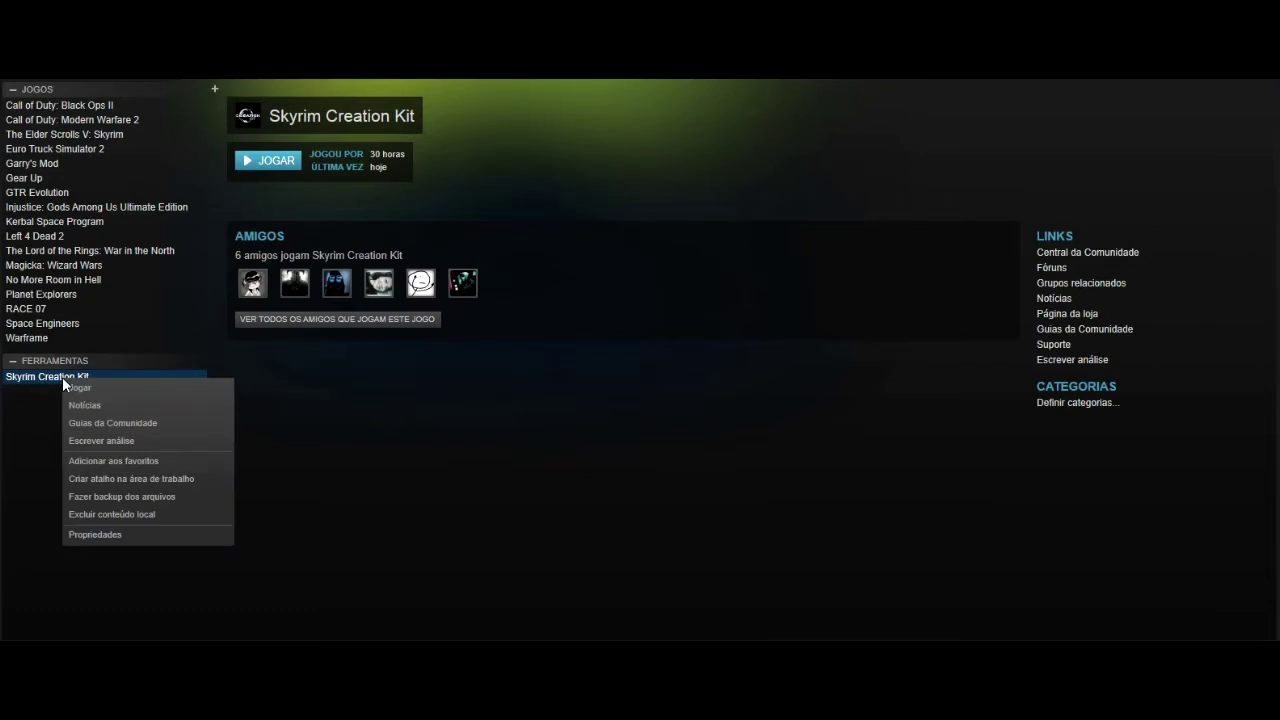
click(31, 381)
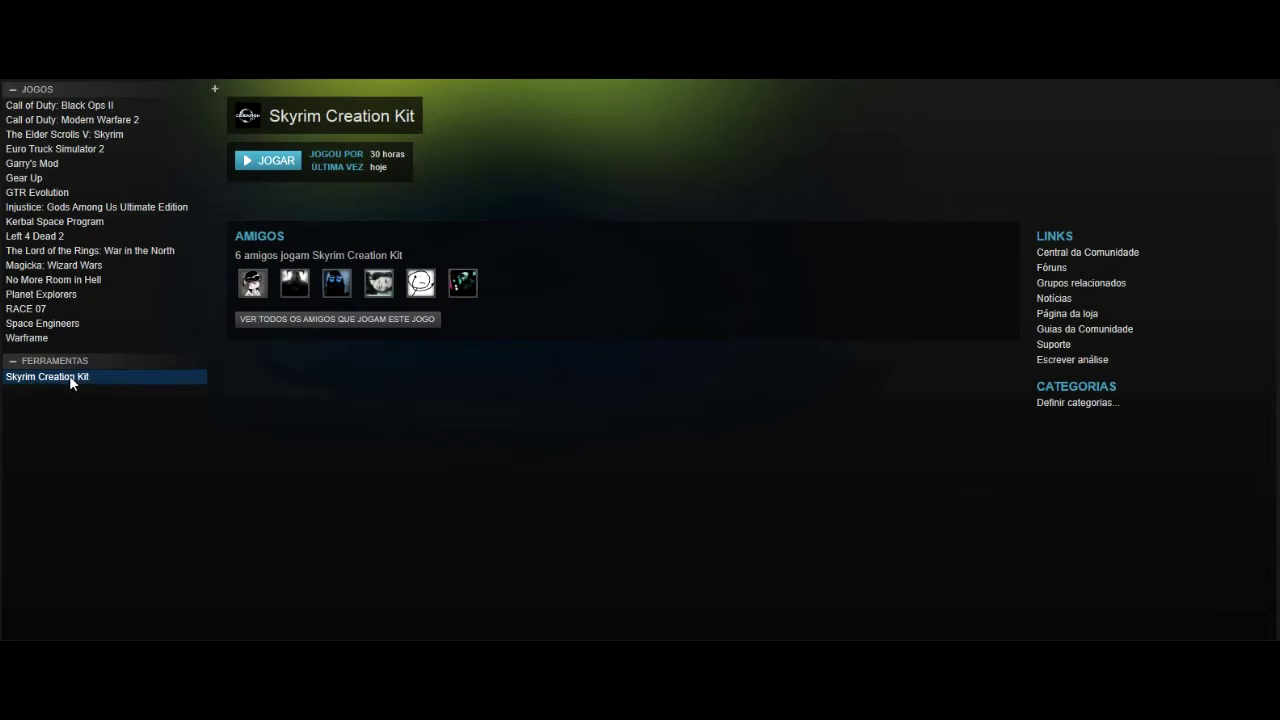
right_click(75, 380)
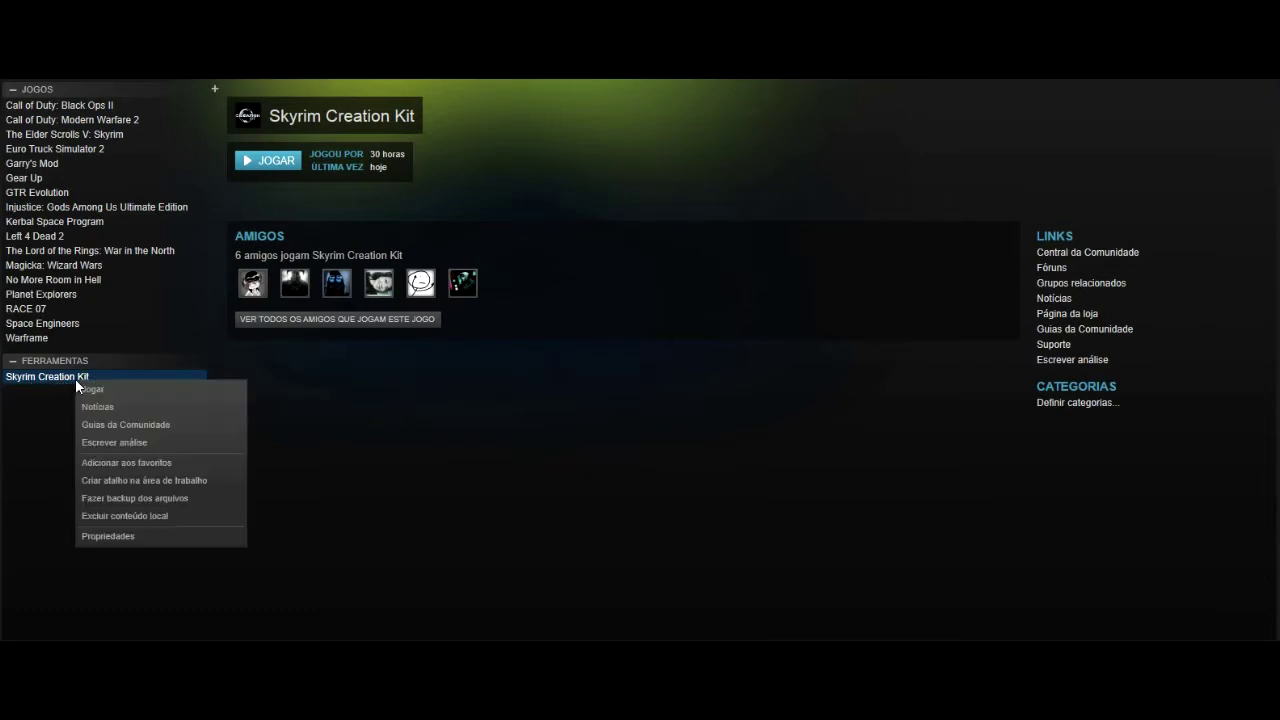
click(110, 536)
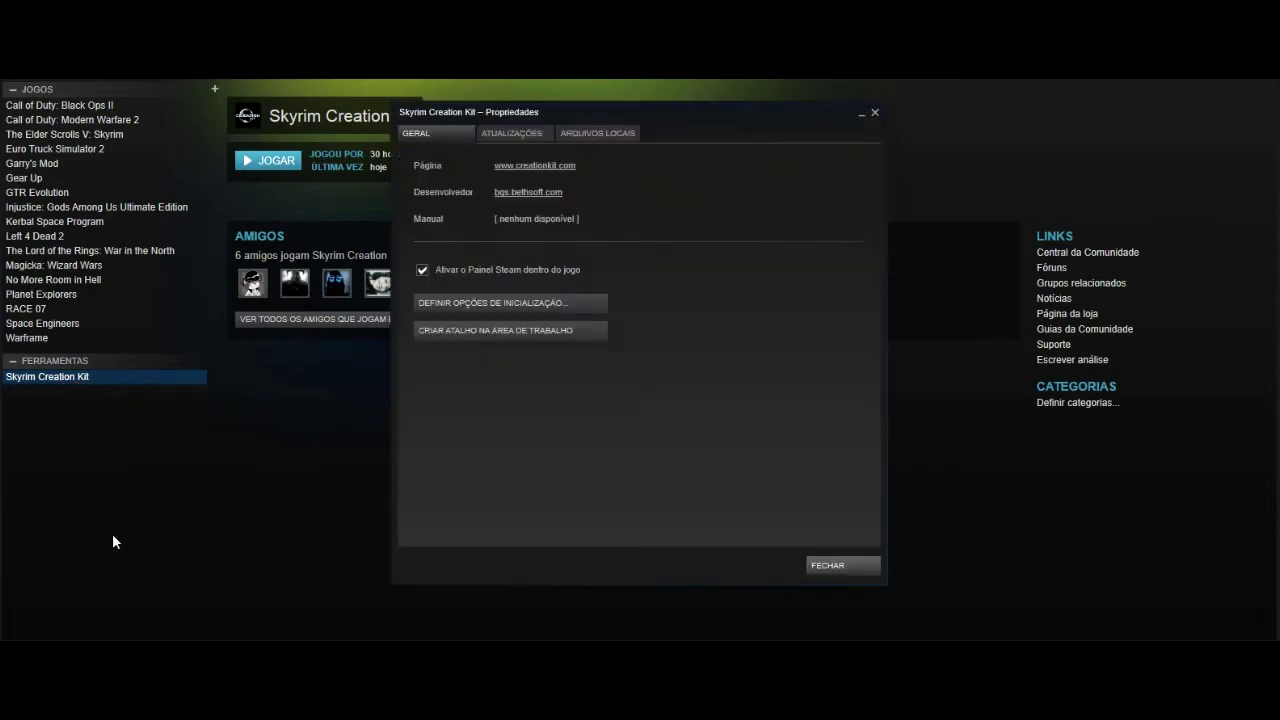
Set the Creation Kit's launch options to -GenerateSEQ:Fulana_Follower.esp and close its properties
click(500, 306)
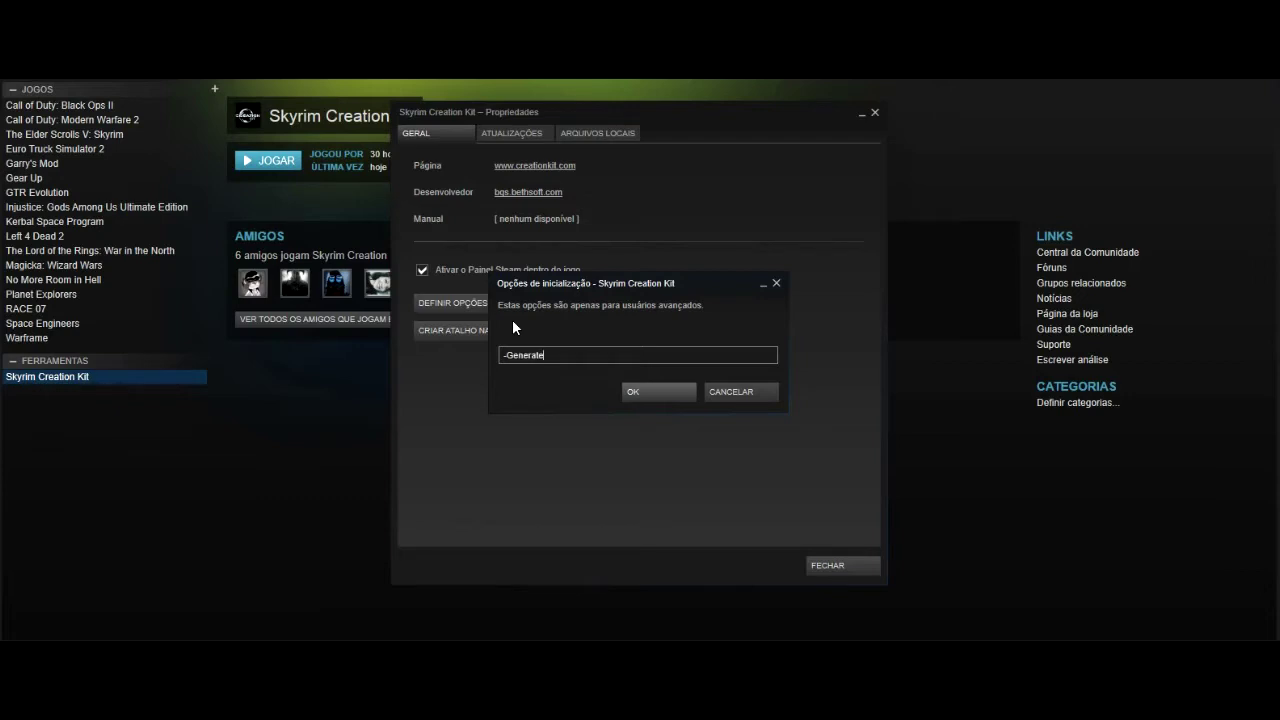
text(OQ)
key(BackSpace)
key(BackSpace)
text(EQ)
text(:Fo)
key(BackSpace)
key(BackSpace)
text(Fulana_Follower.esp)
click(639, 395)
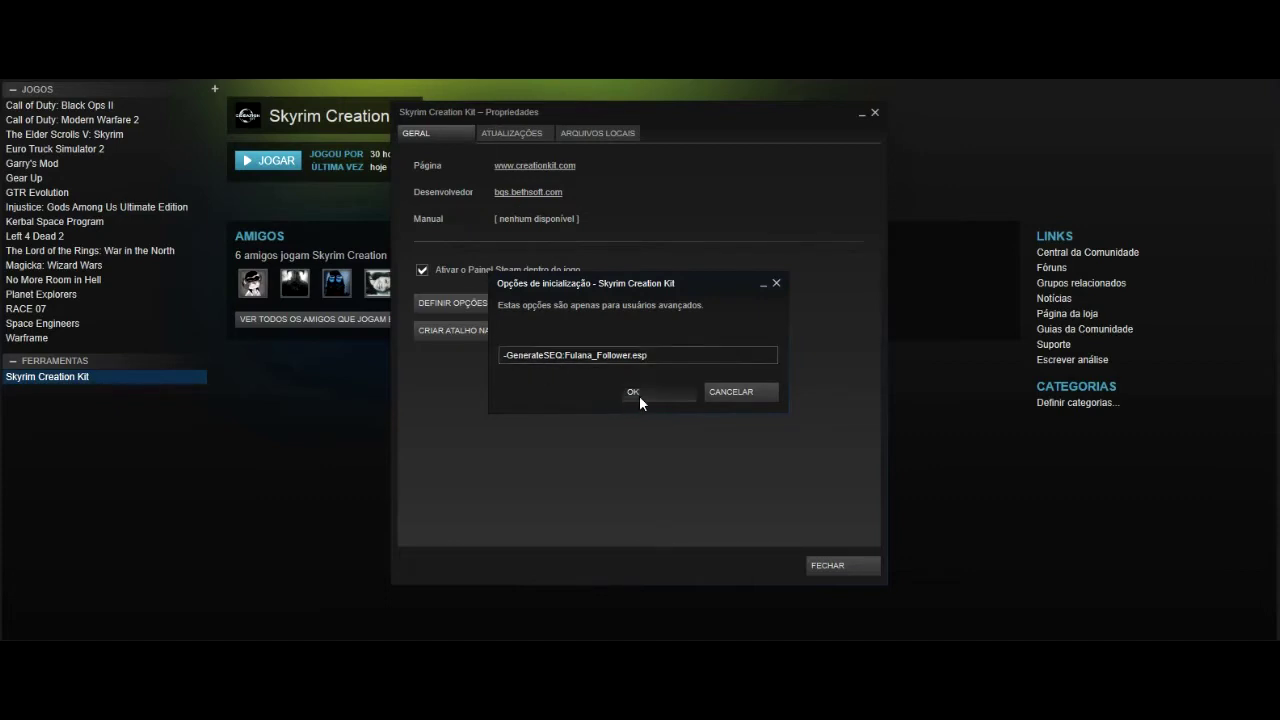
click(844, 567)
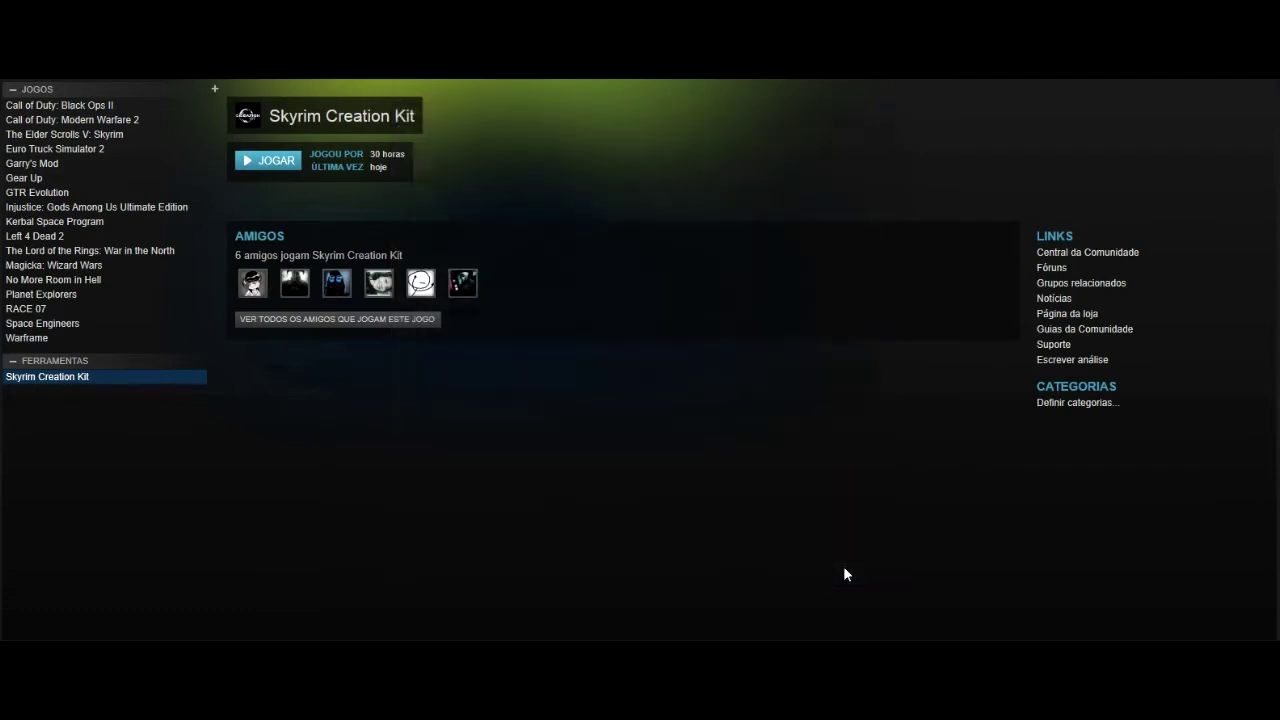
Launch the Skyrim Creation Kit and open a File Explorer window while it loads
click(271, 163)
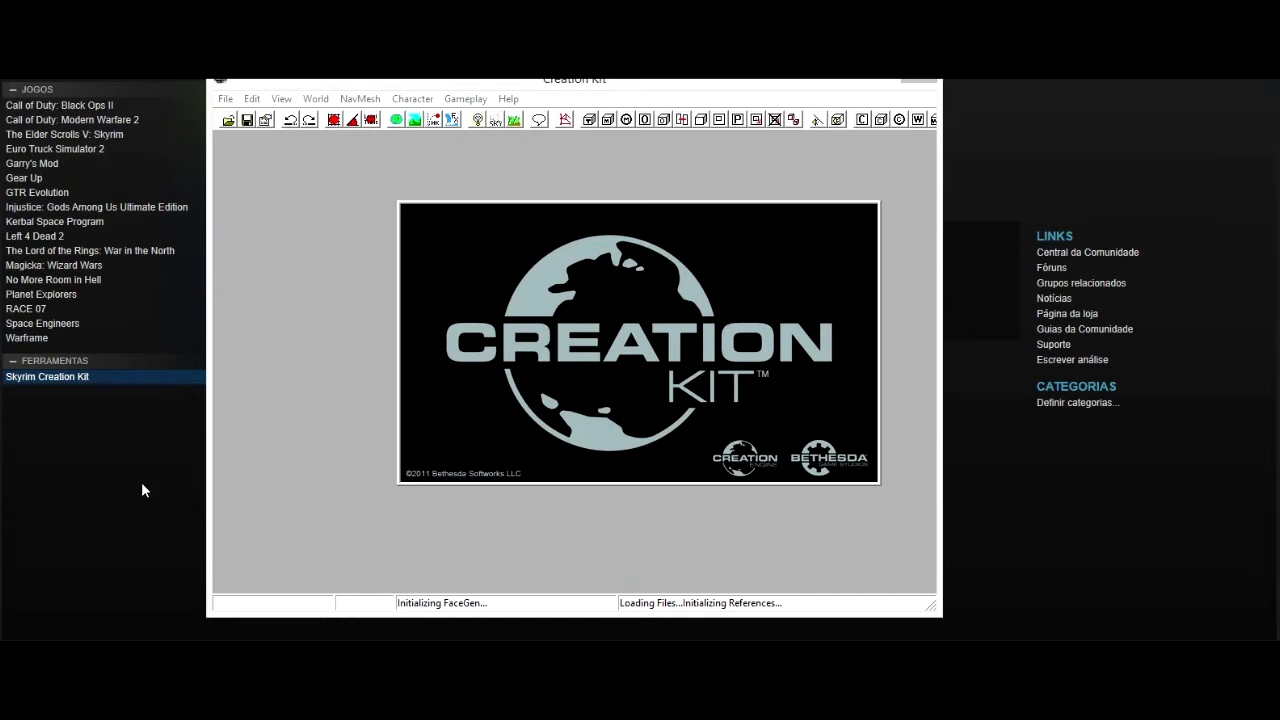
key(super+e)
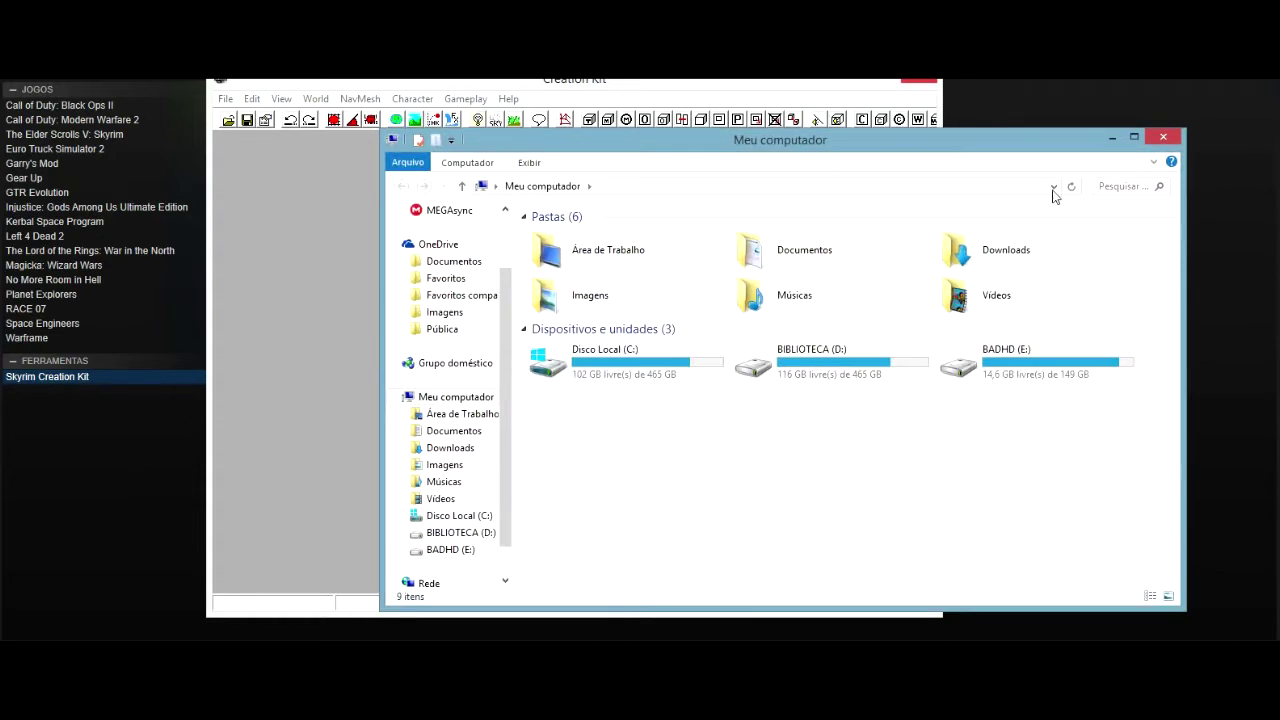
drag(1028, 154, 1045, 118)
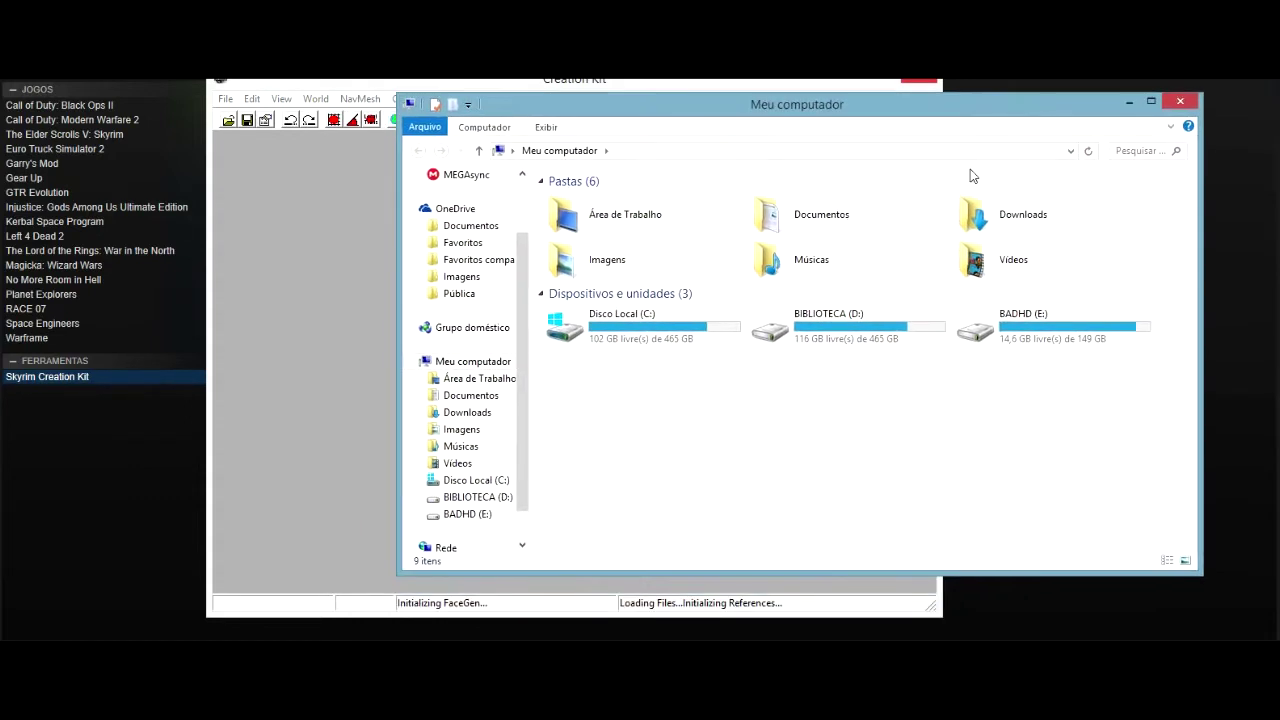
Browse to the Skyrim installation folder under steamapps\common in File Explorer
click(1070, 151)
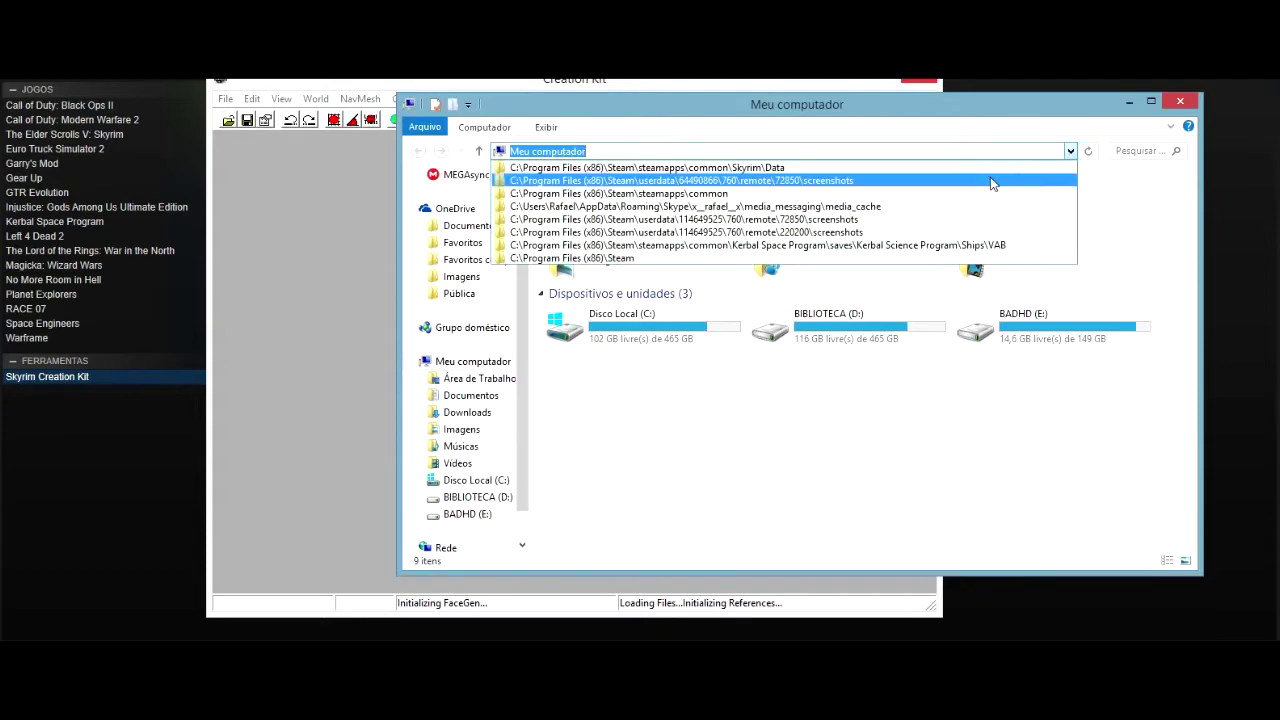
click(990, 181)
click(1070, 151)
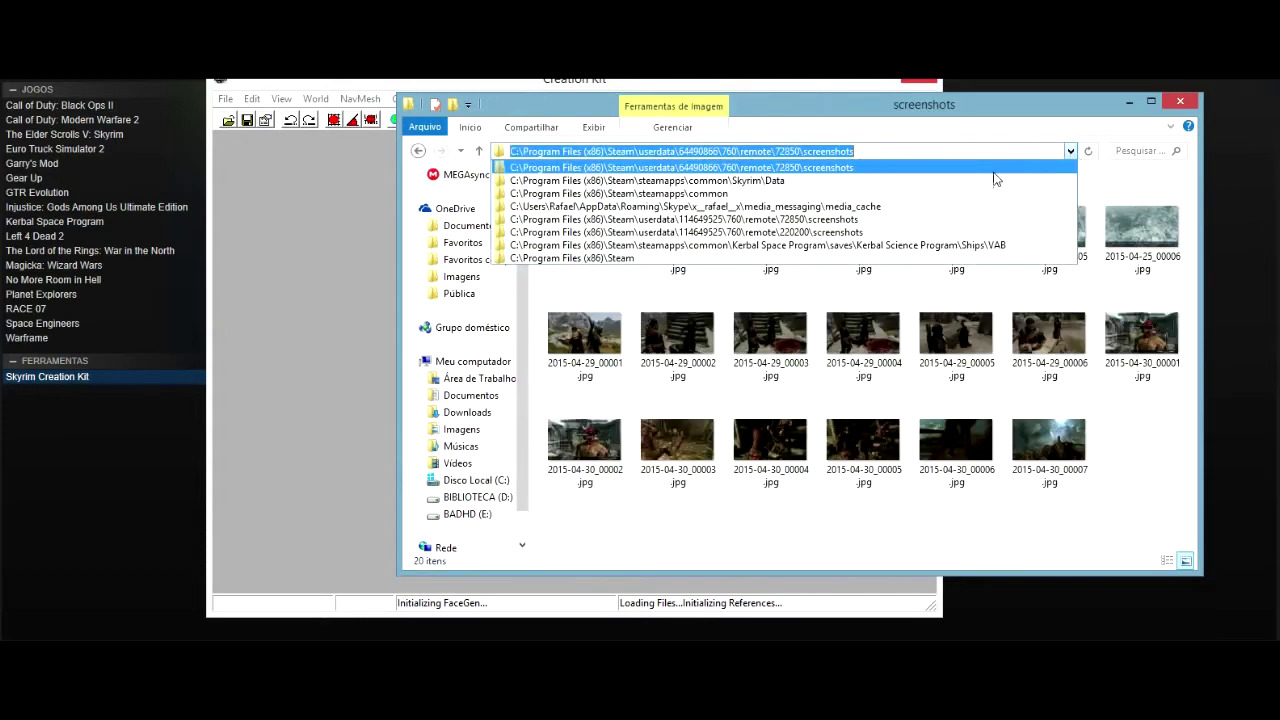
click(912, 181)
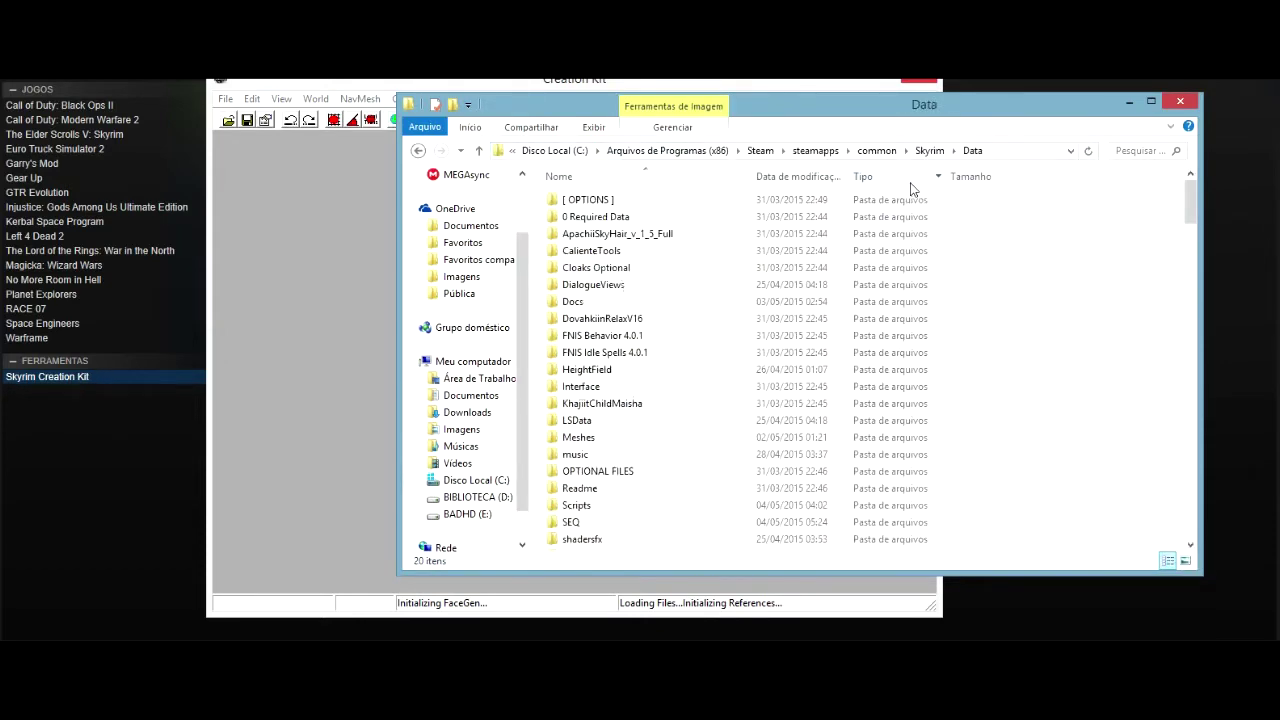
scroll(700, 310, down, 4)
scroll(708, 306, up, 4)
scroll(707, 308, down, 5)
click(707, 308)
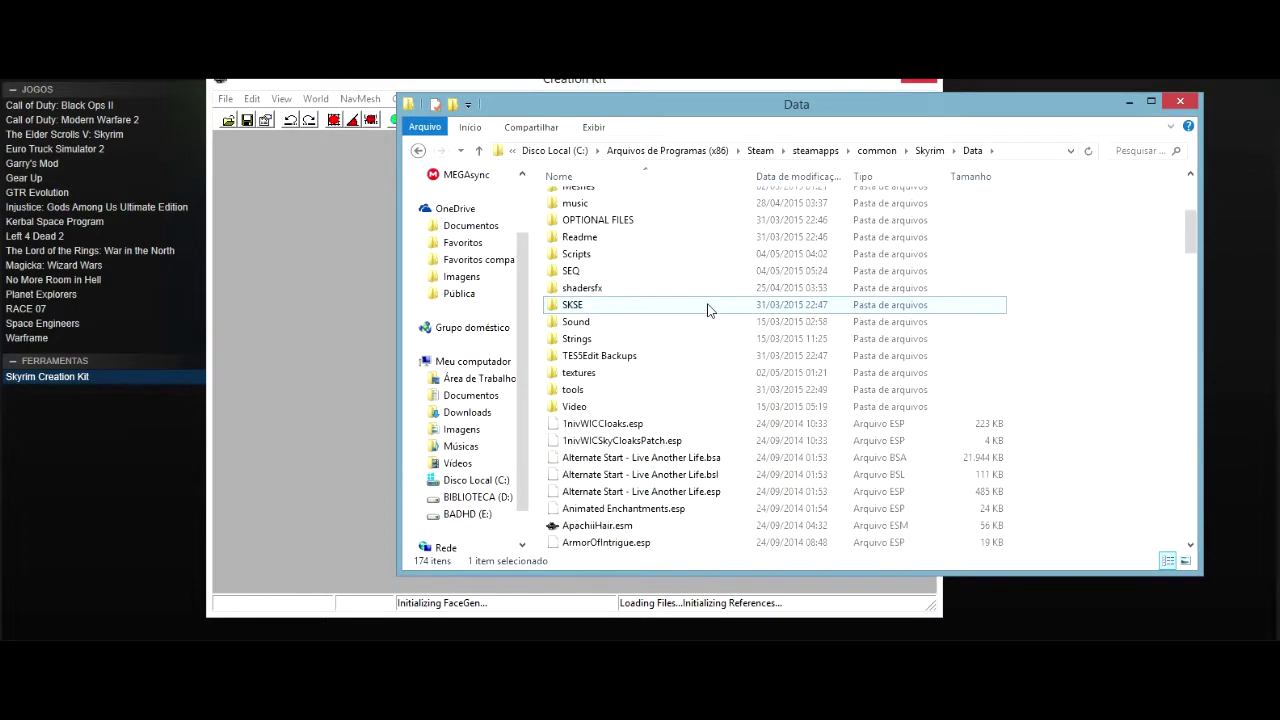
key(alt+Left)
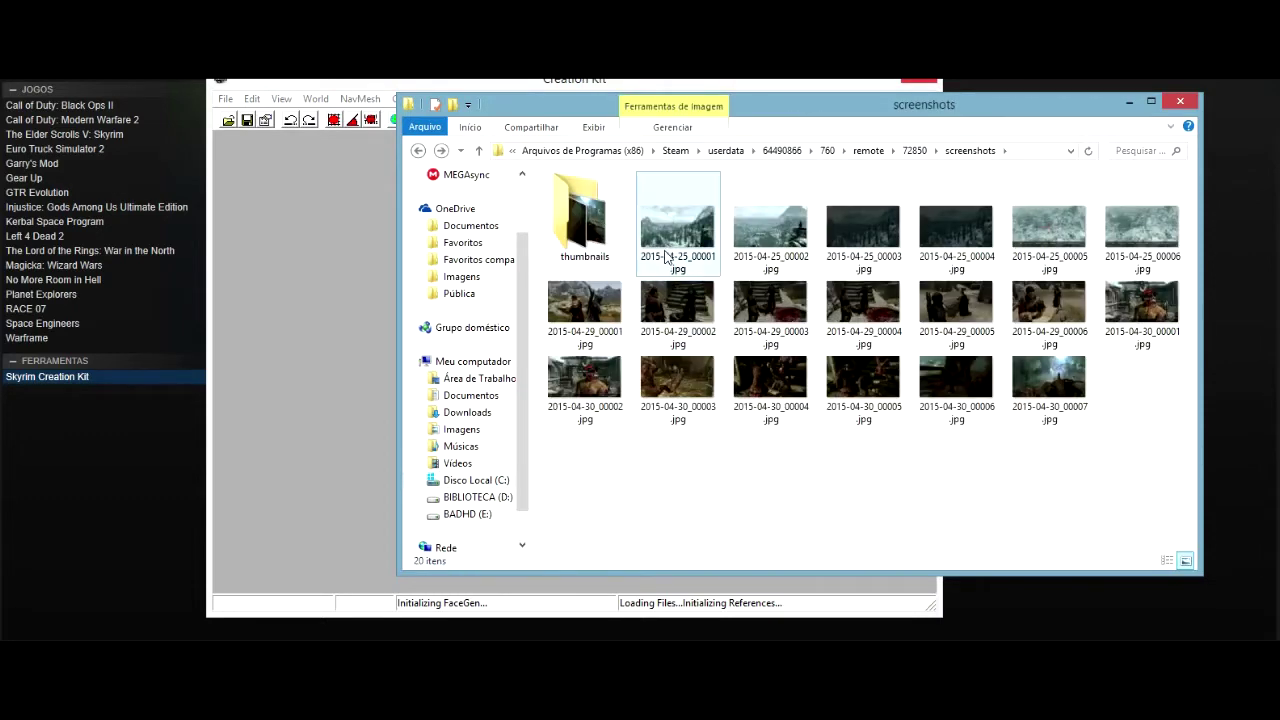
click(1071, 151)
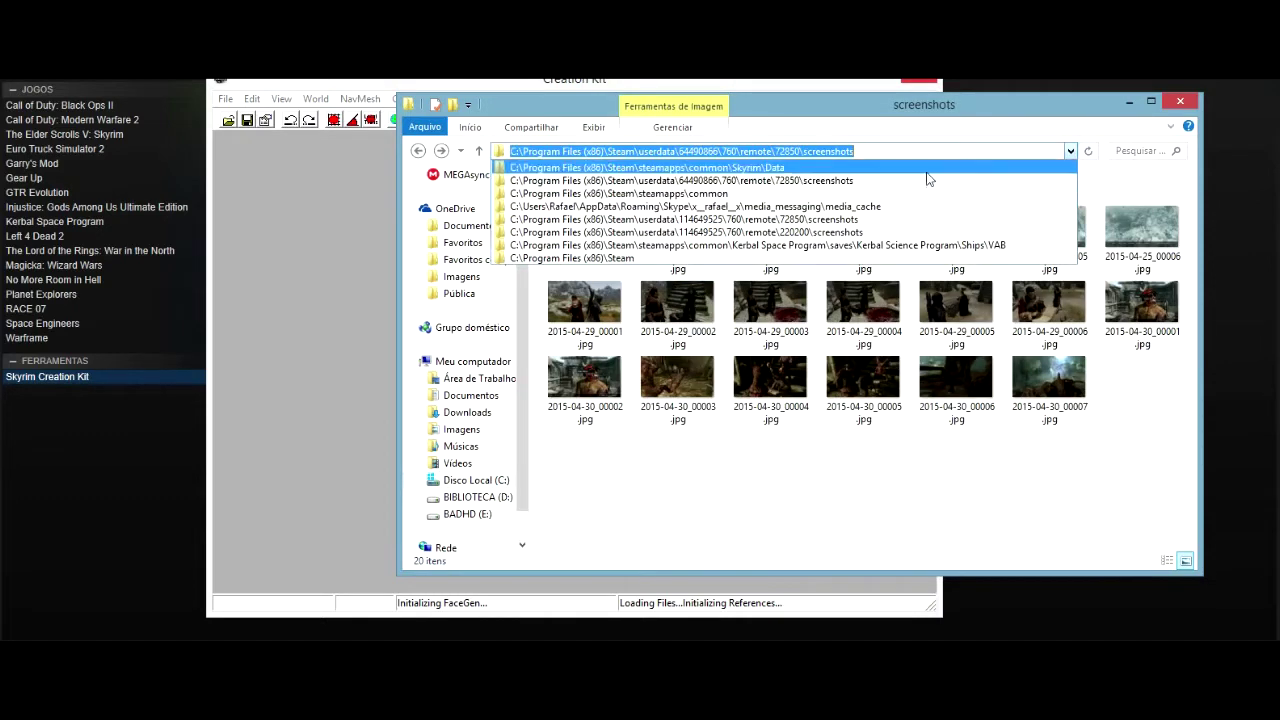
click(895, 181)
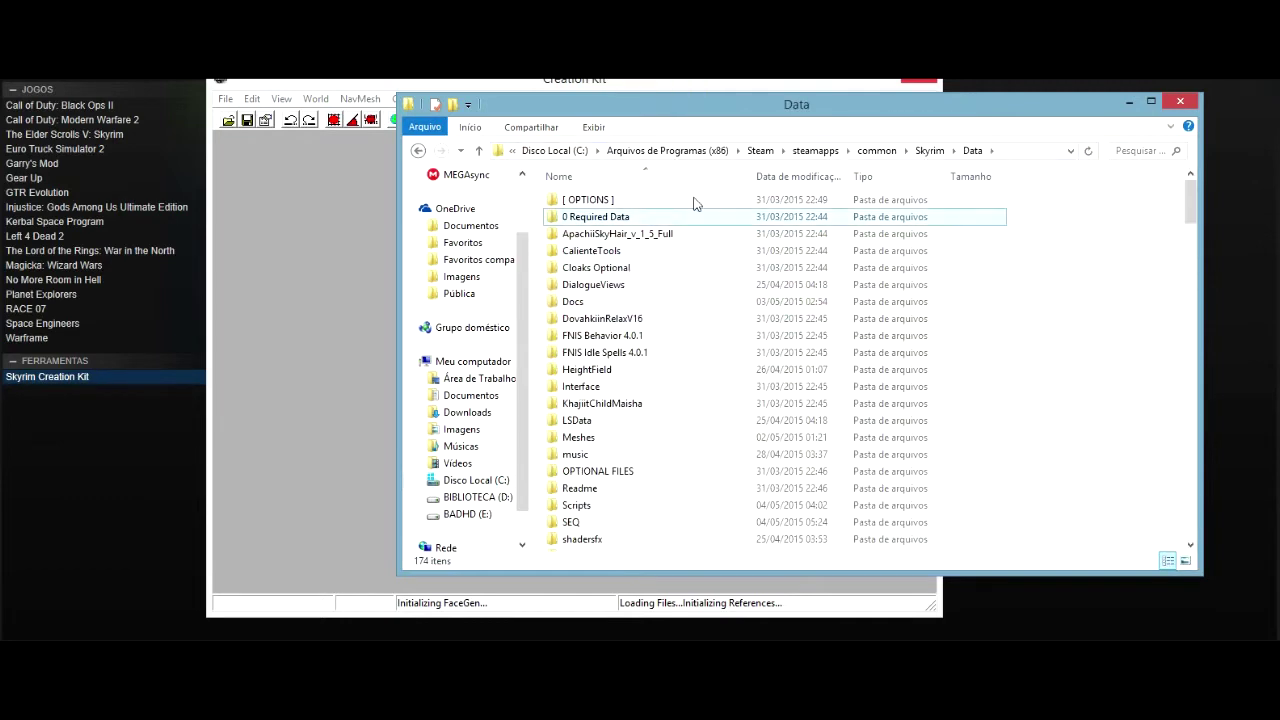
click(926, 152)
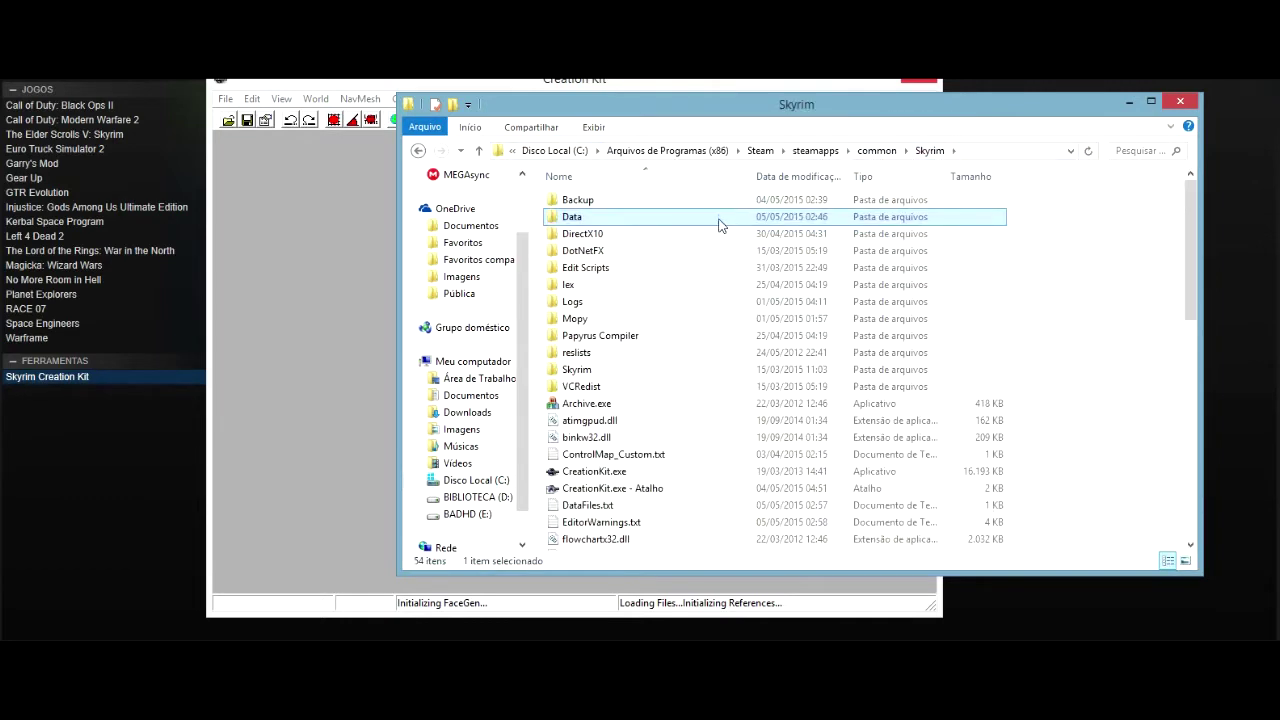
Locate Fulana_Follower.SEQ in the Skyrim folder and select it once the Creation Kit has closed
drag(782, 127, 988, 70)
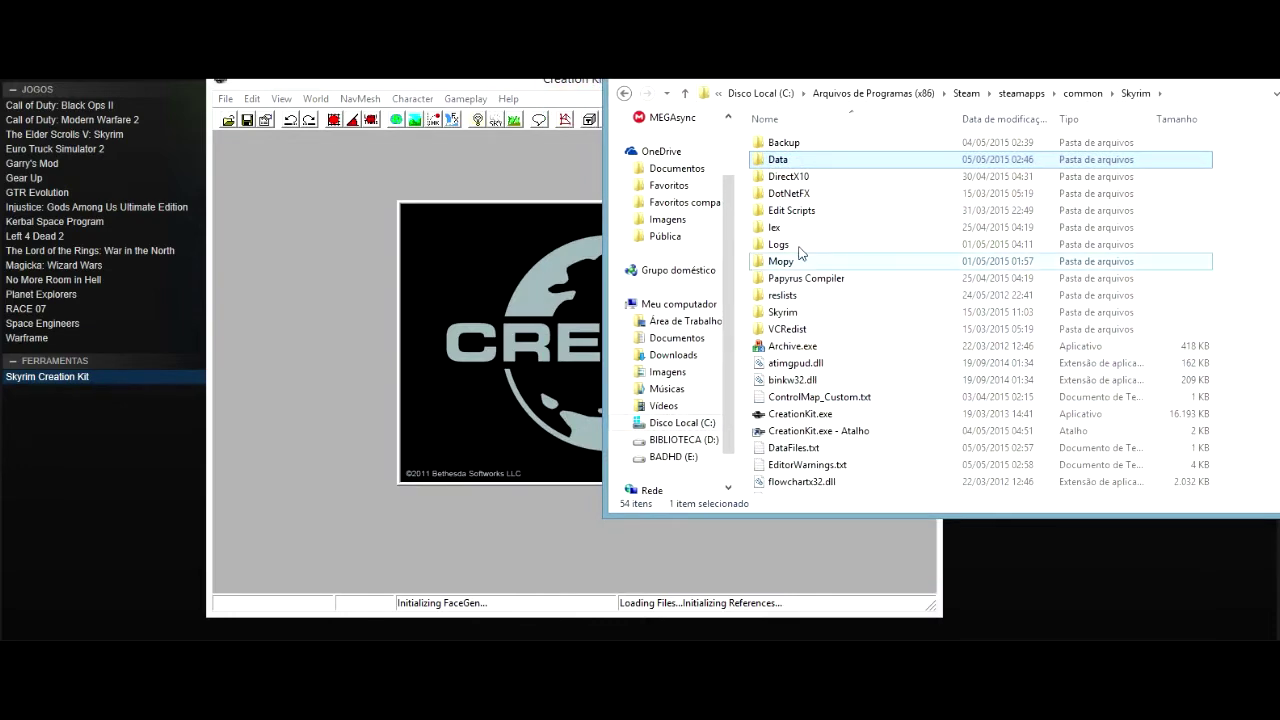
click(795, 399)
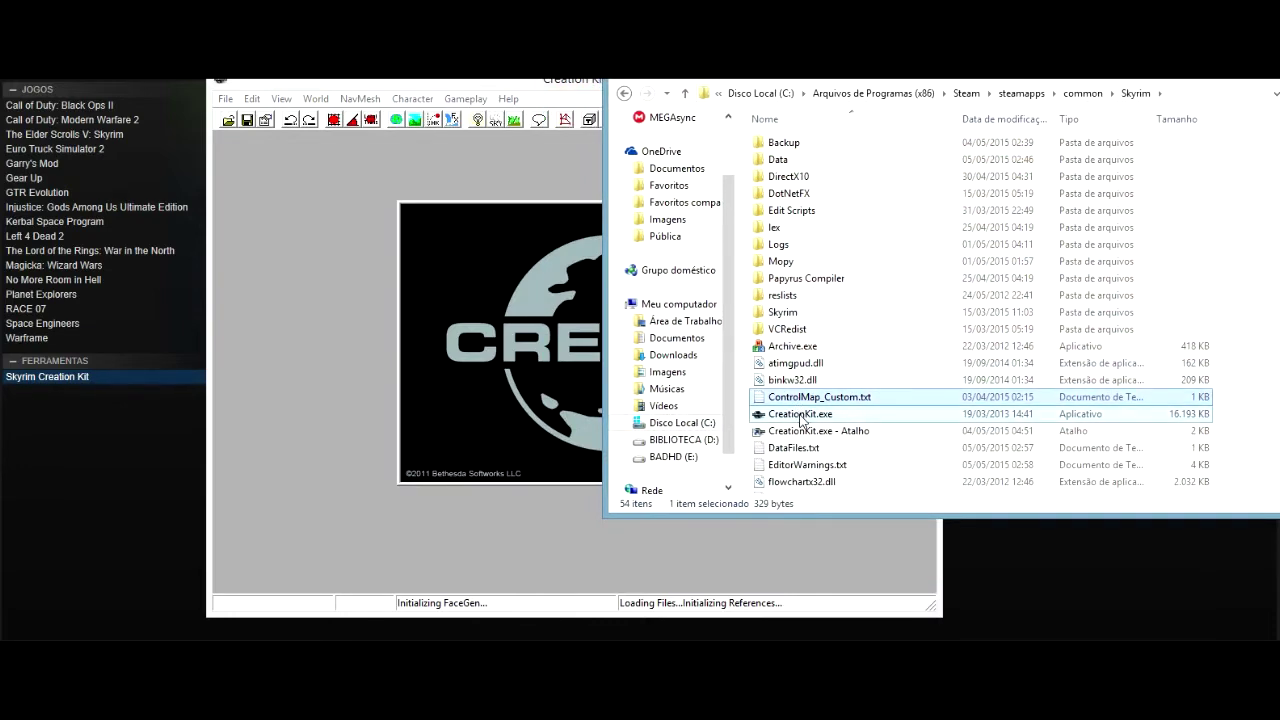
scroll(800, 420, down, 4)
scroll(800, 422, down, 6)
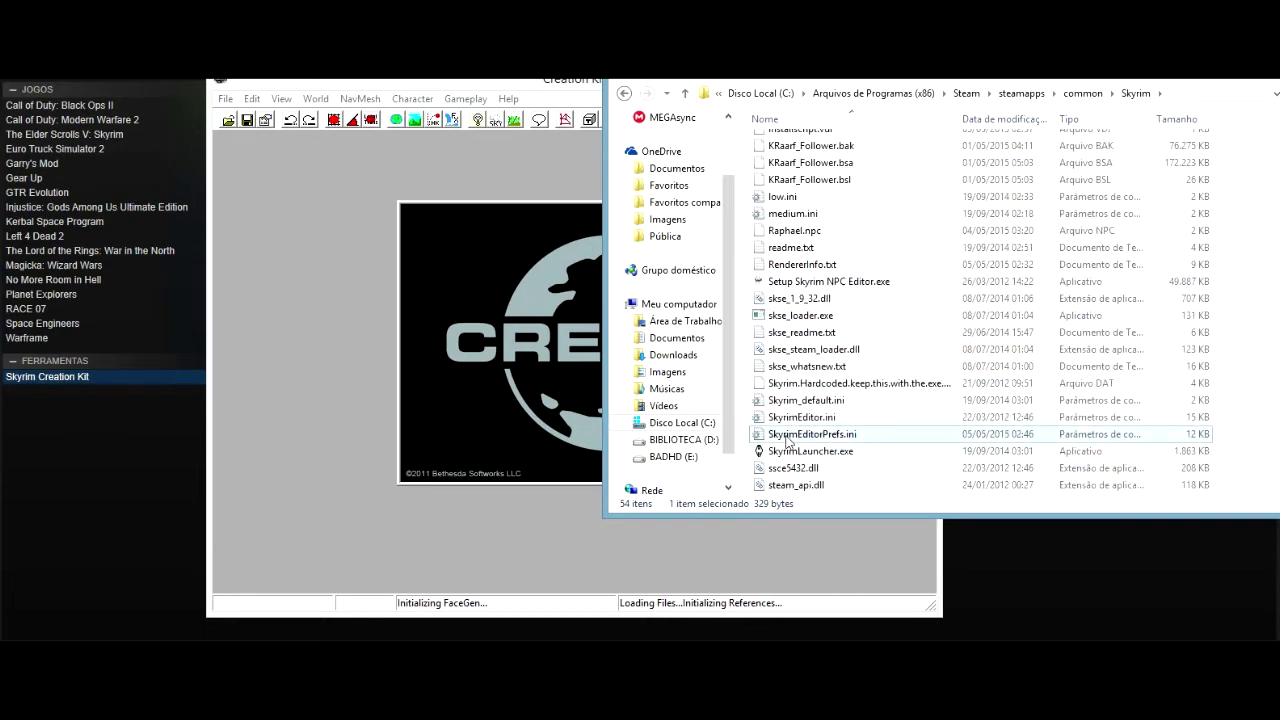
scroll(793, 460, down, 1)
scroll(790, 470, up, 7)
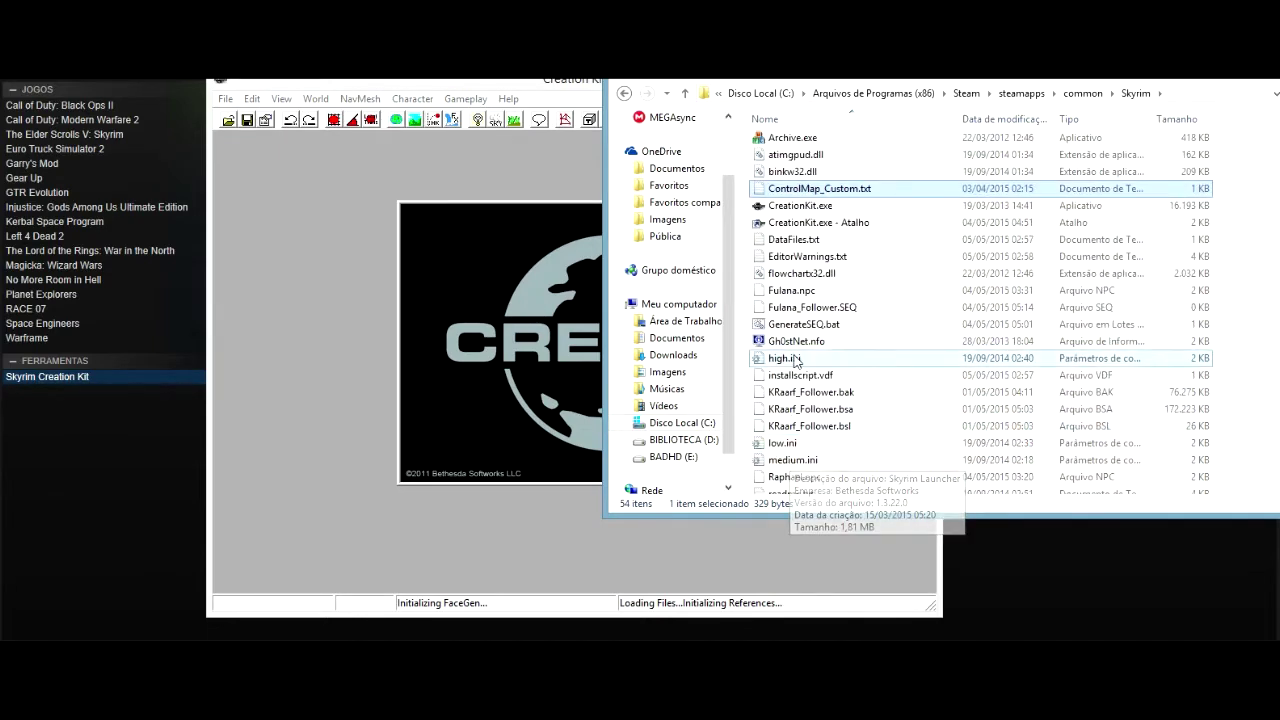
click(797, 308)
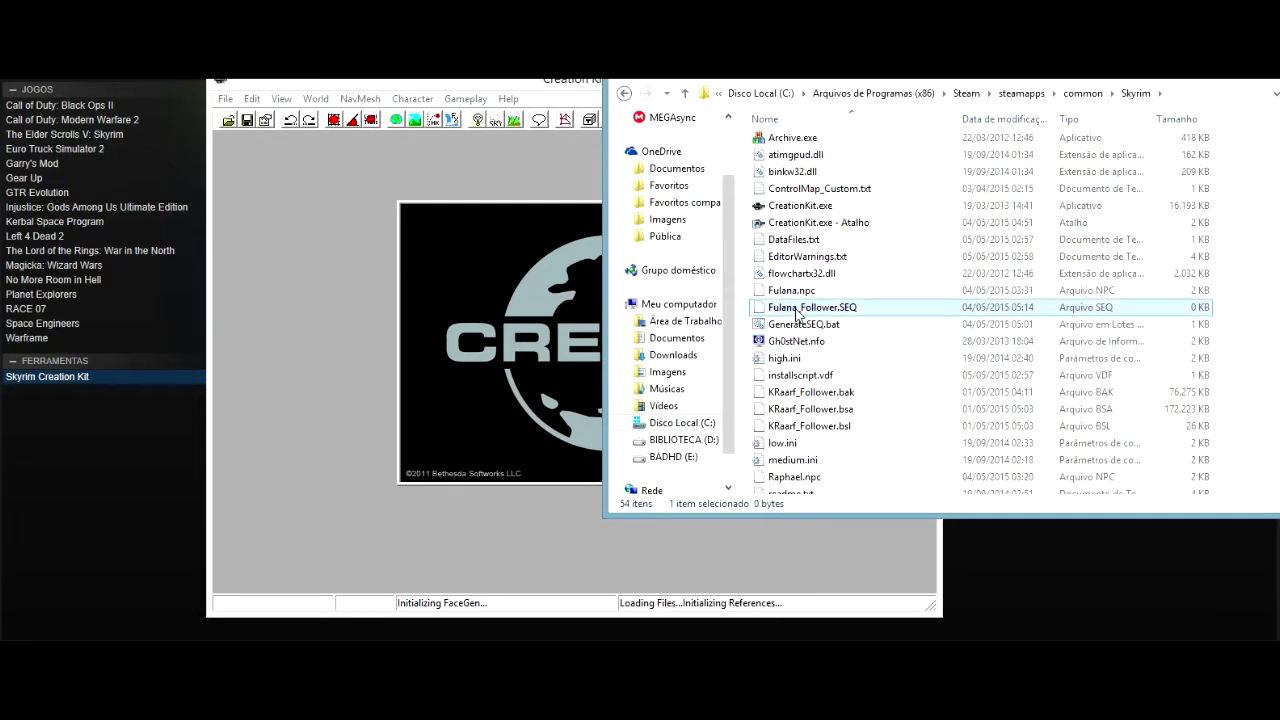
drag(915, 68, 1204, 90)
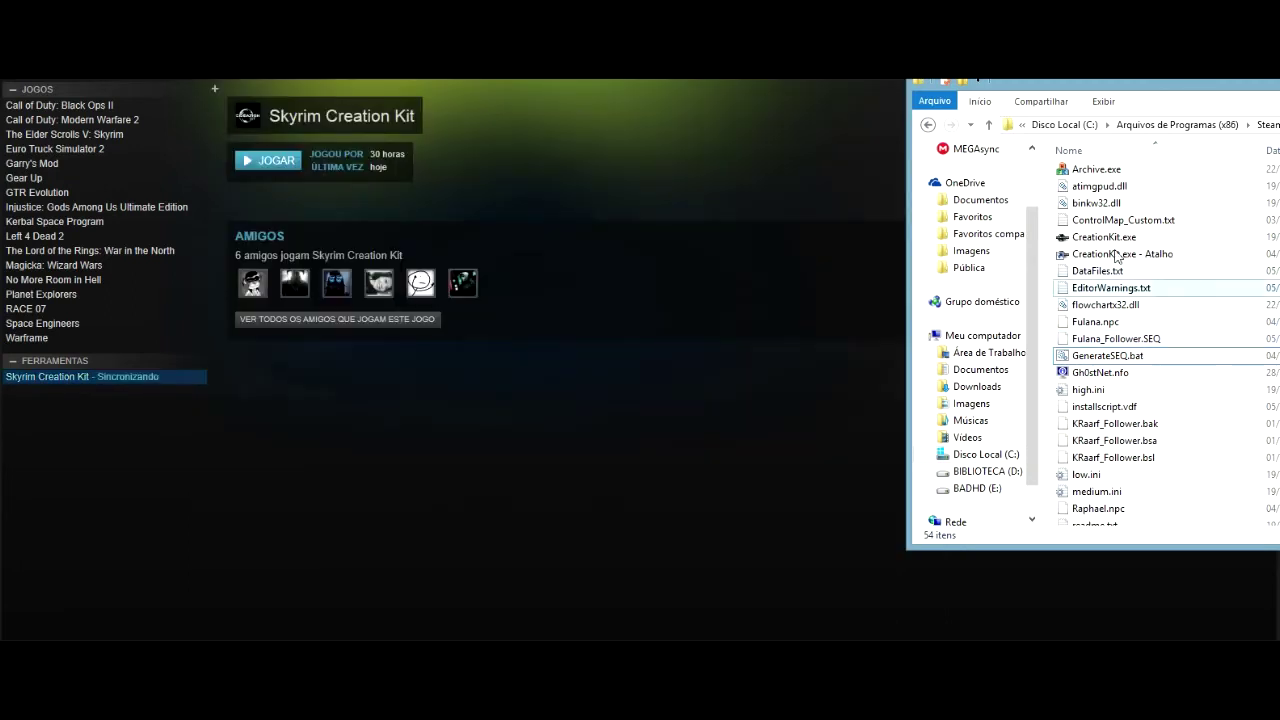
click(1146, 341)
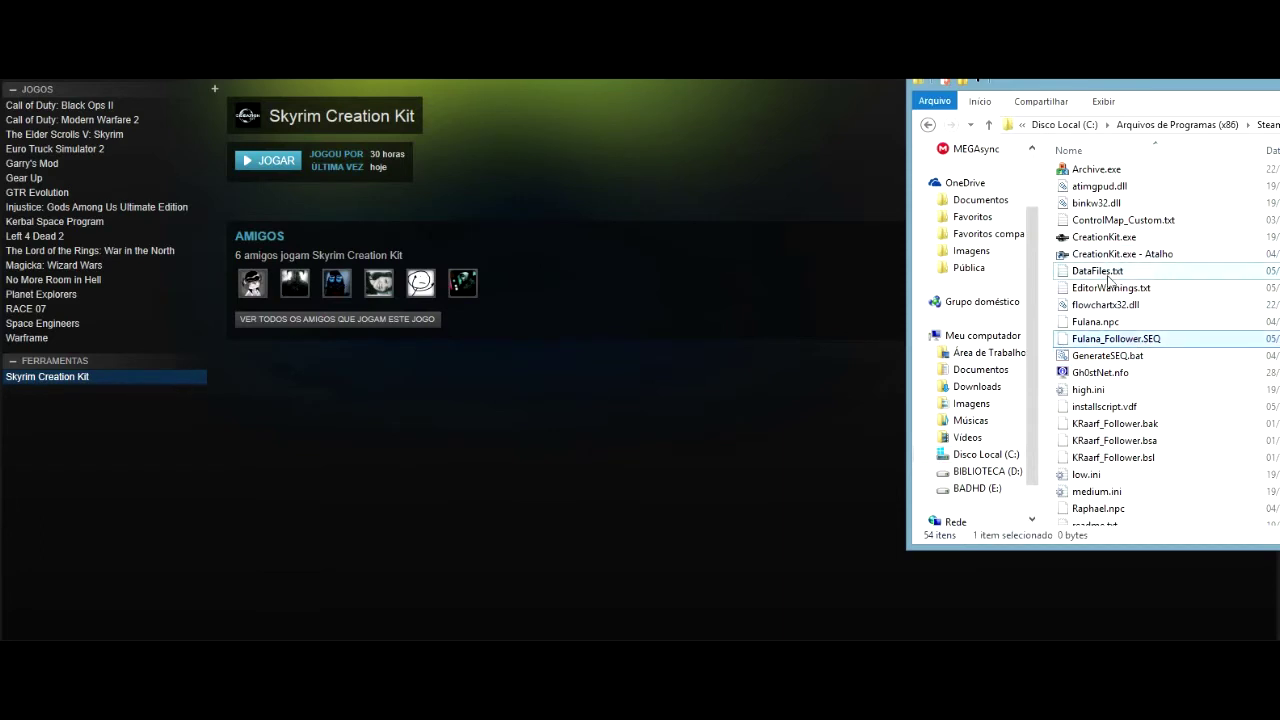
Clear the Skyrim Creation Kit's launch options in Steam and close its properties
click(156, 376)
right_click(157, 374)
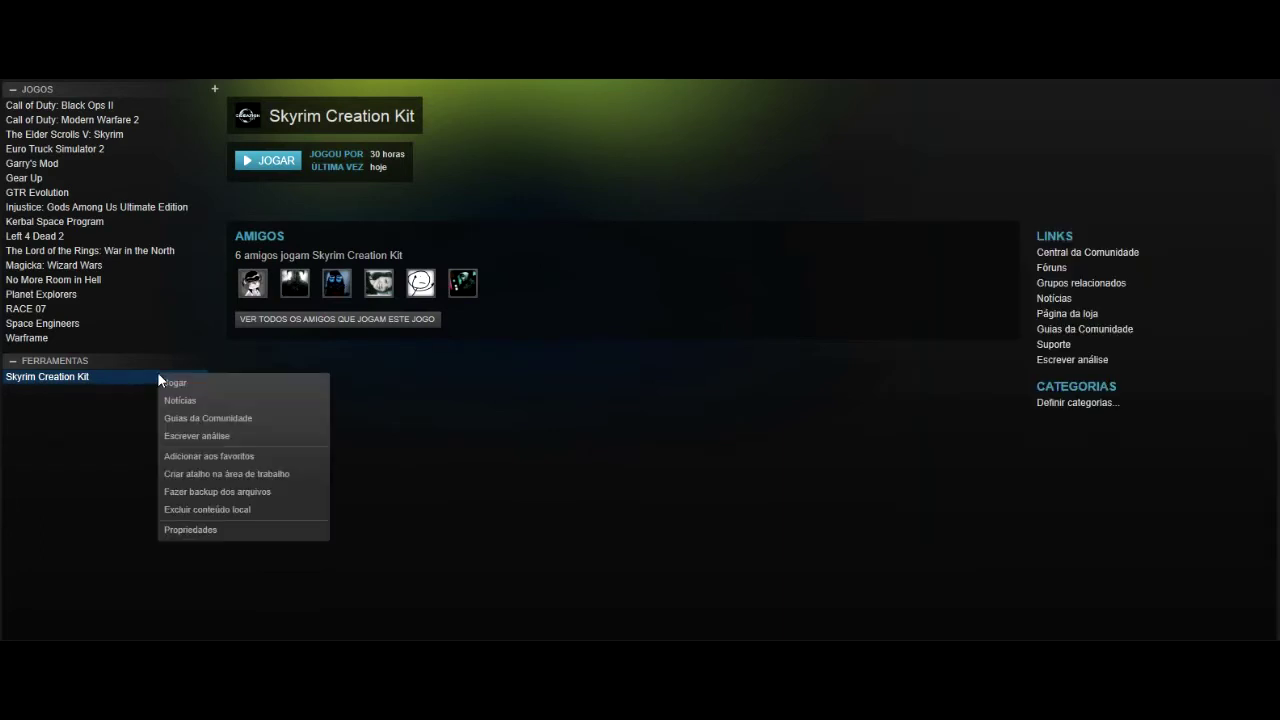
click(213, 537)
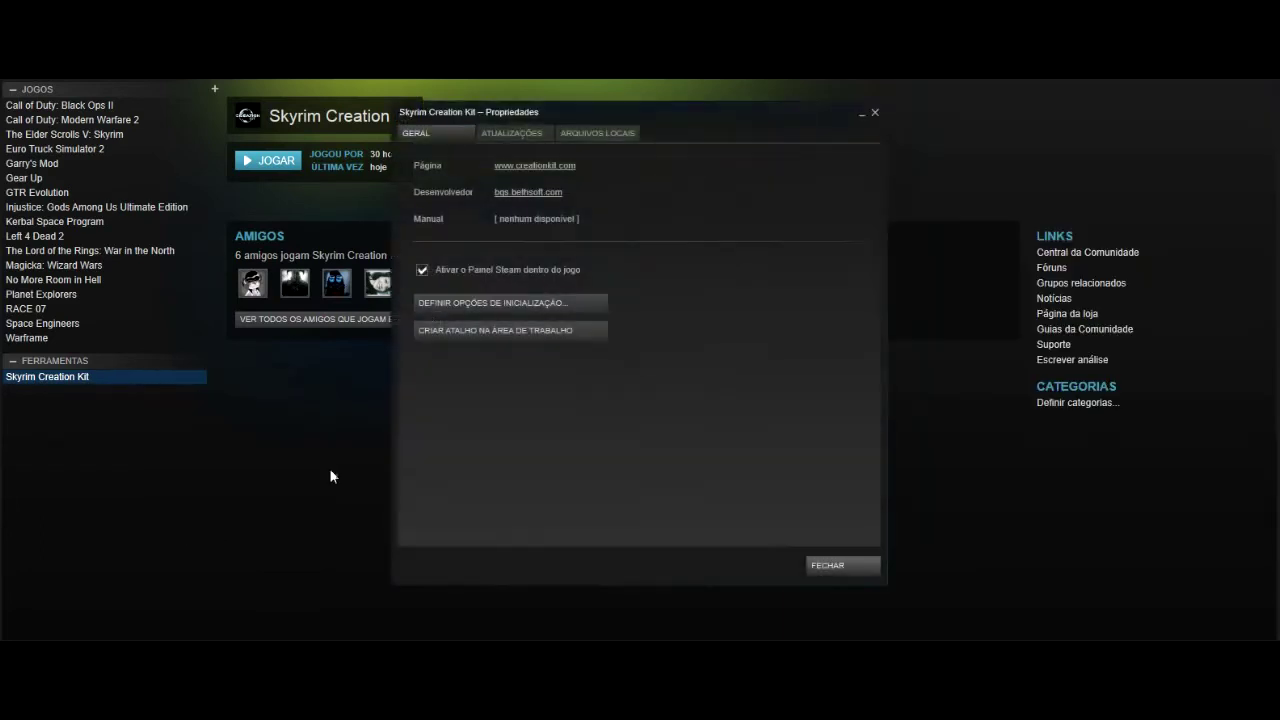
click(477, 298)
drag(676, 358, 362, 353)
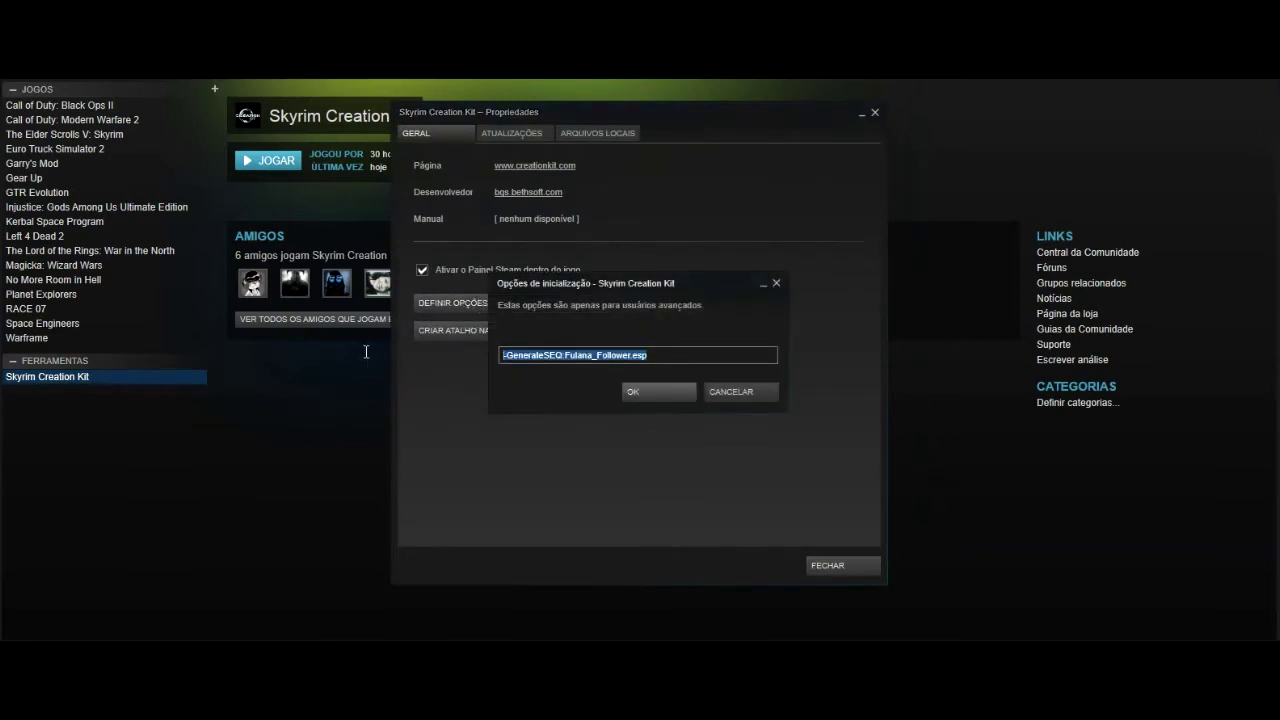
key(BackSpace)
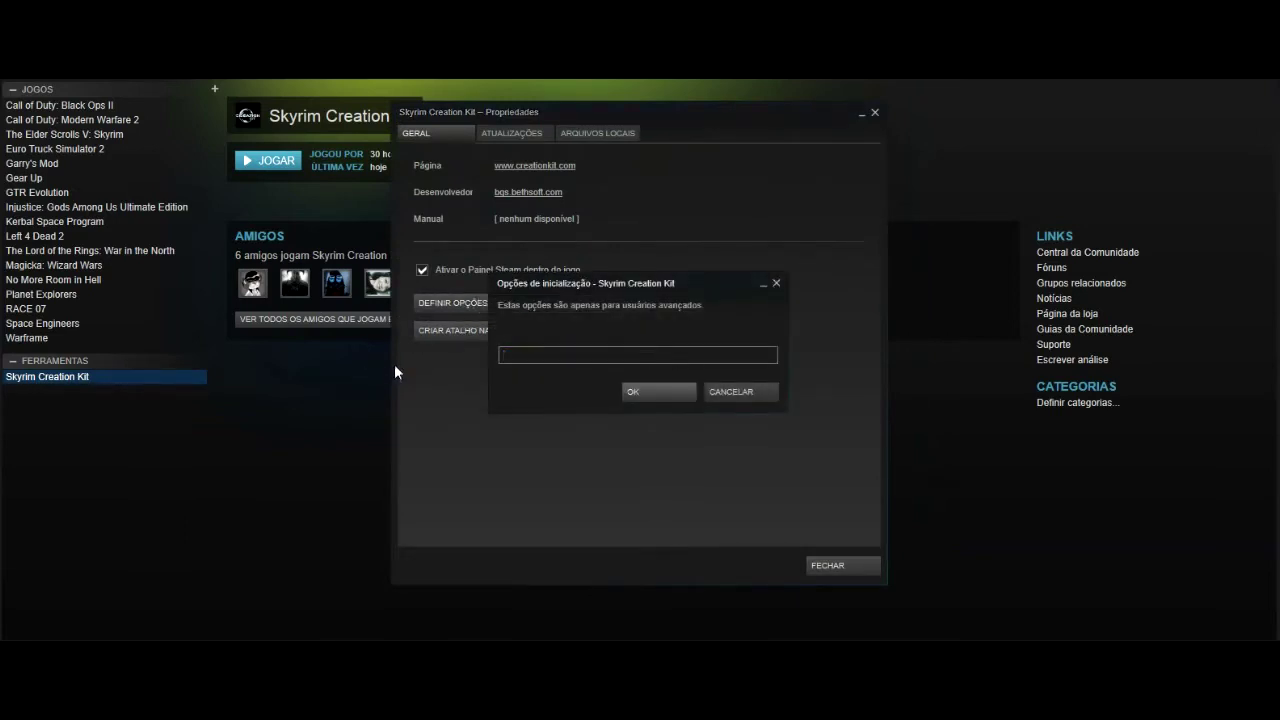
click(652, 390)
click(826, 566)
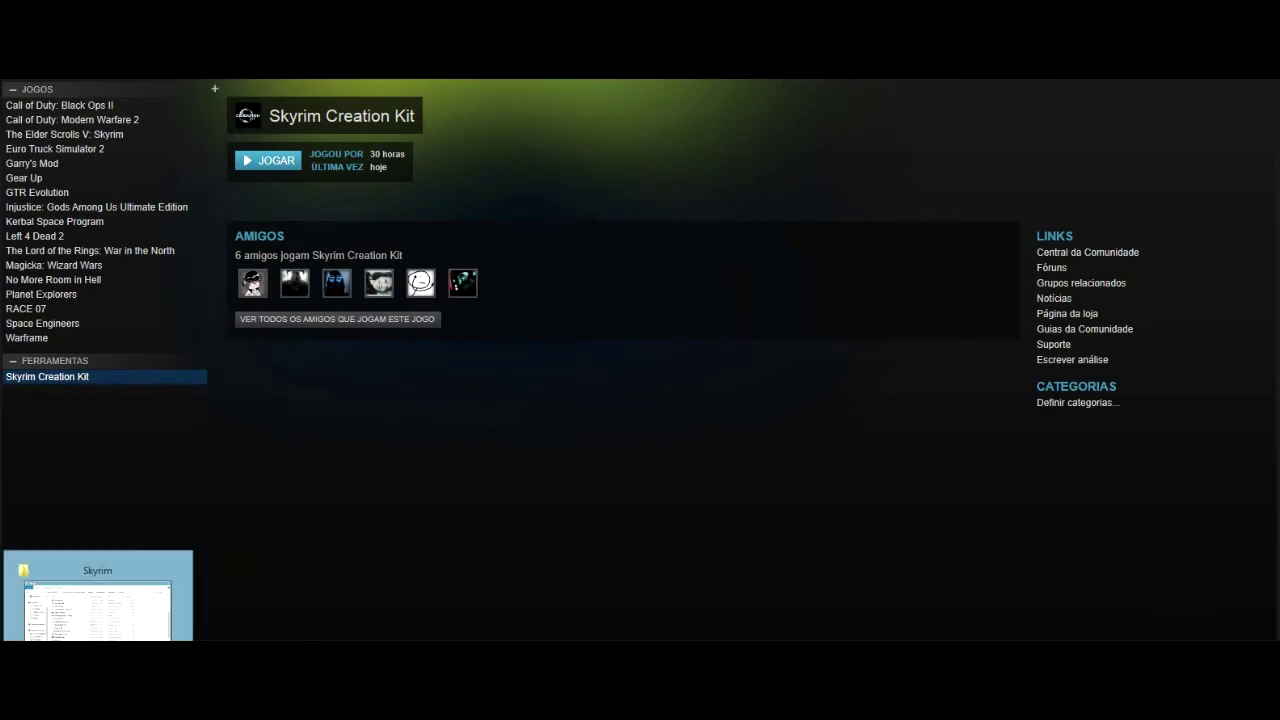
Cut the generated Fulana_Follower.SEQ from the Skyrim folder and open the SEQ folder inside Data
click(200, 600)
drag(1162, 88, 545, 126)
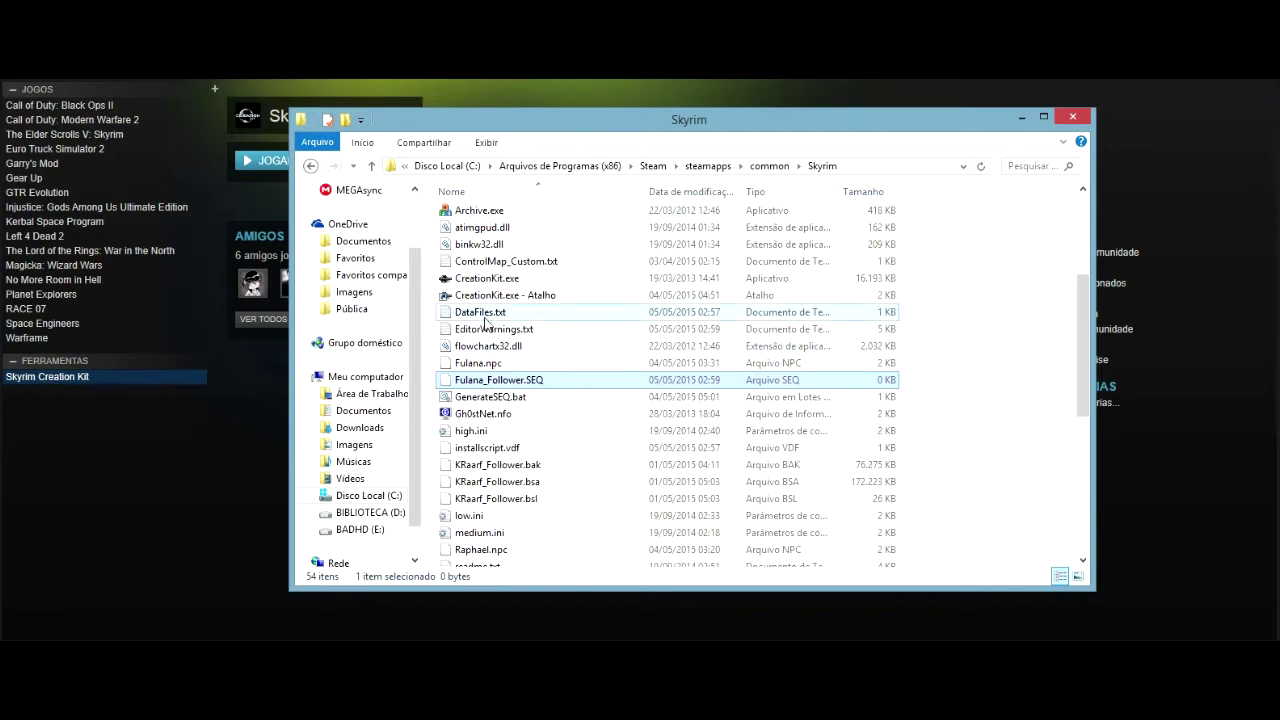
scroll(485, 320, up, 4)
double_click(475, 243)
scroll(459, 333, down, 4)
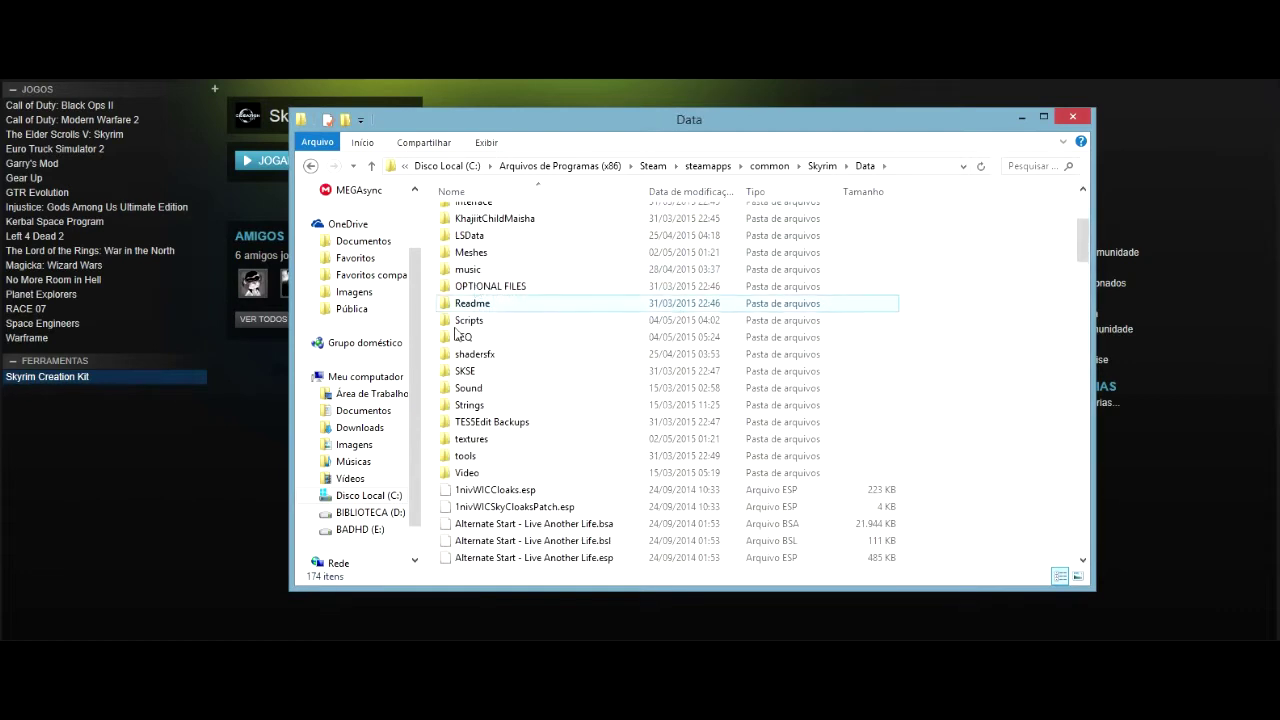
click(463, 340)
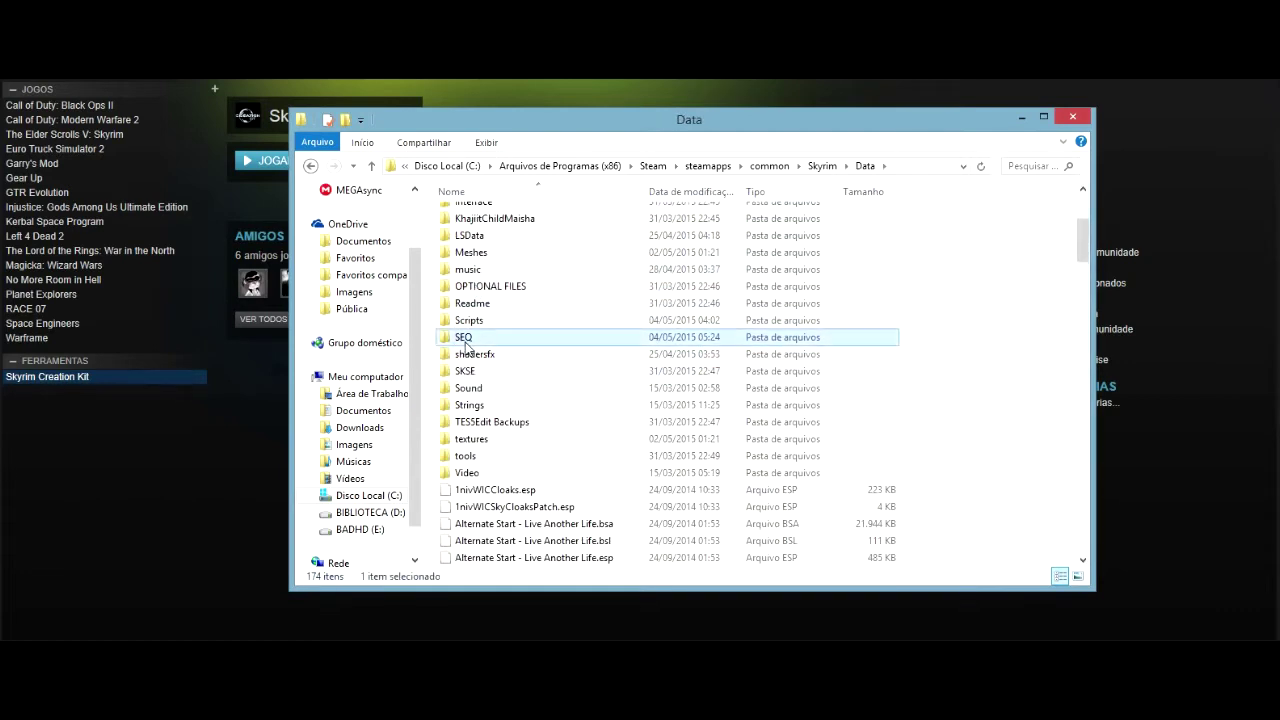
double_click(465, 342)
Delete the old Fulana_Follower.SEQ from the SEQ folder and paste the newly generated file in its place
click(521, 216)
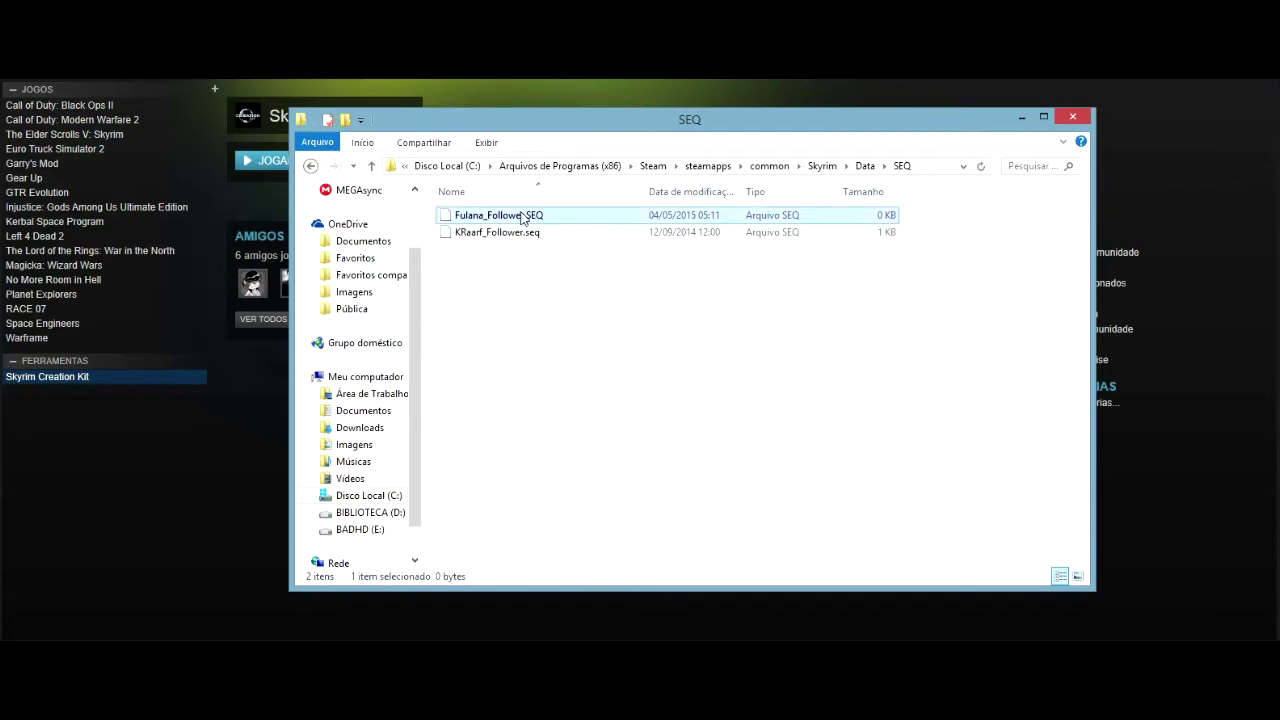
key(Delete)
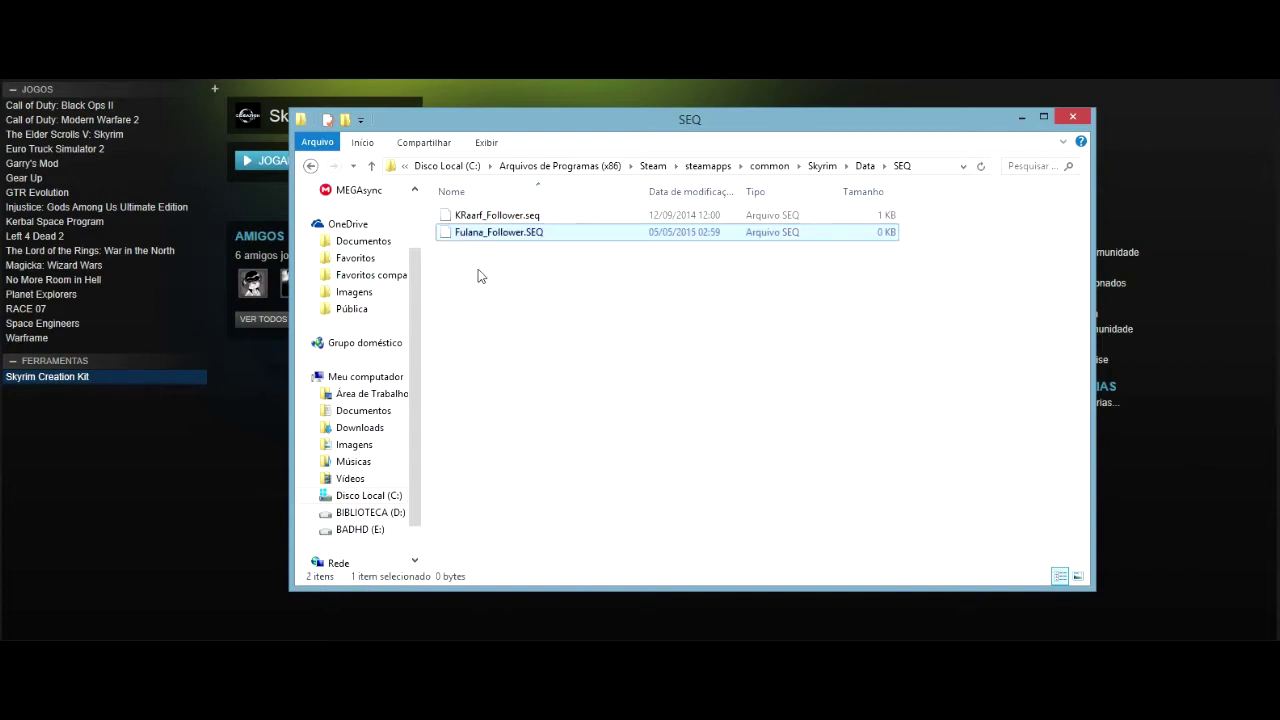
click(515, 234)
click(503, 234)
click(506, 270)
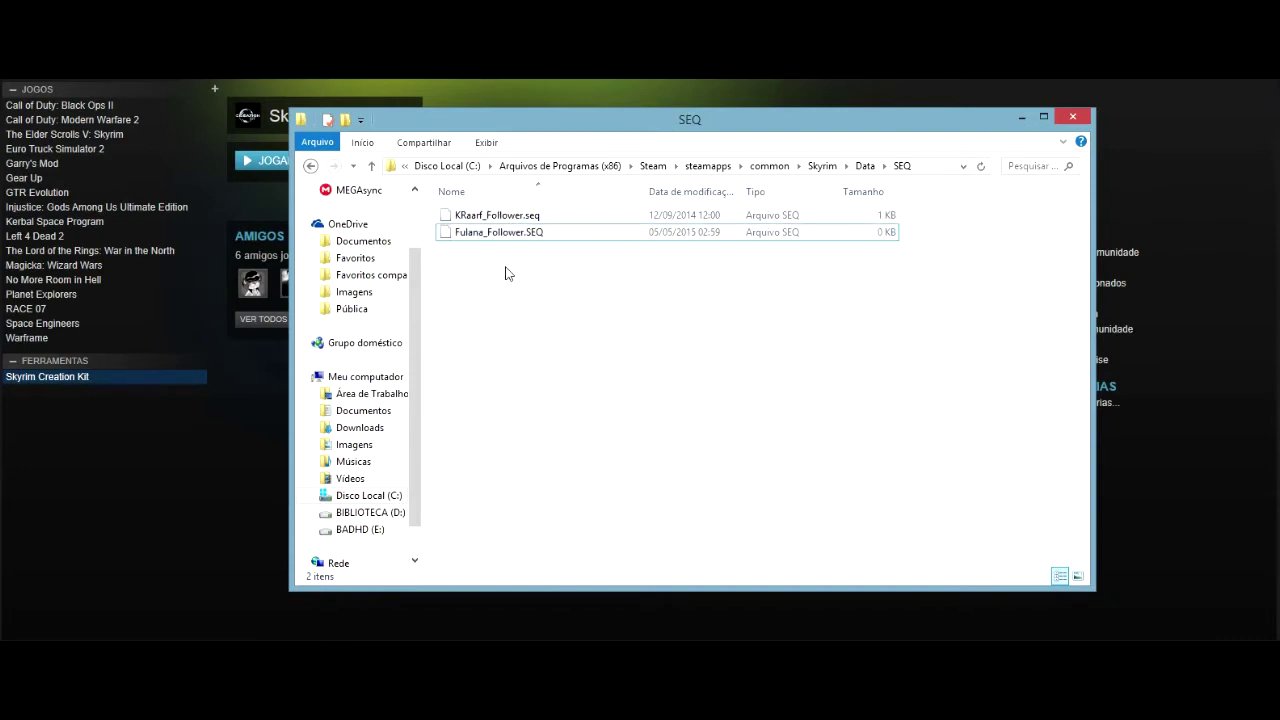
Check where the SEQ folder sits inside Data, return to the Skyrim folder and look through its files
key(BackSpace)
scroll(488, 470, down, 3)
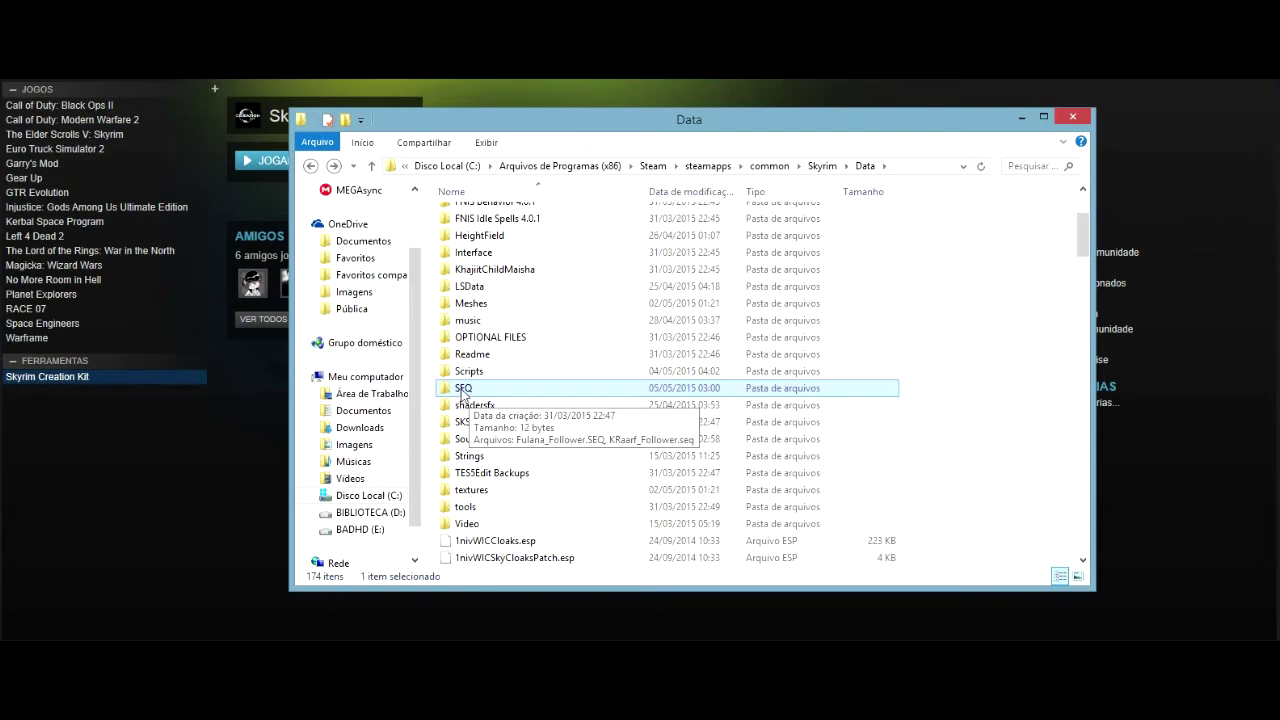
scroll(480, 390, down, 3)
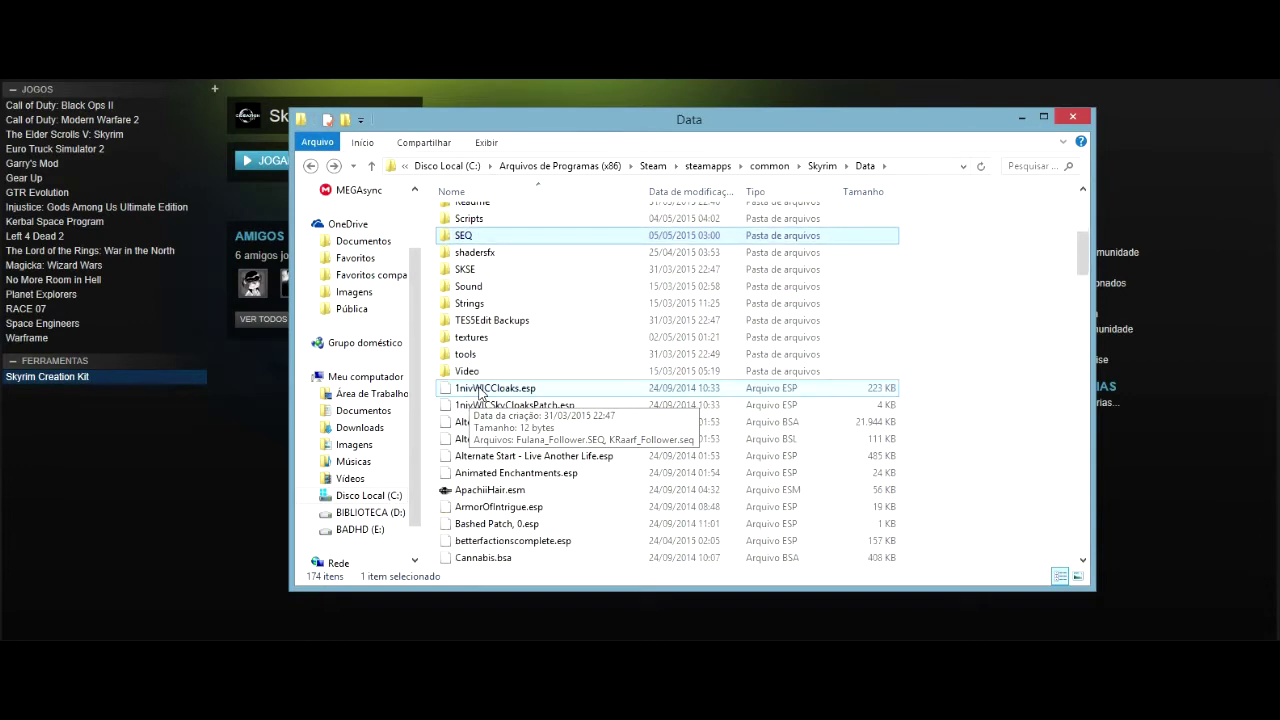
scroll(480, 390, up, 3)
scroll(479, 392, up, 1)
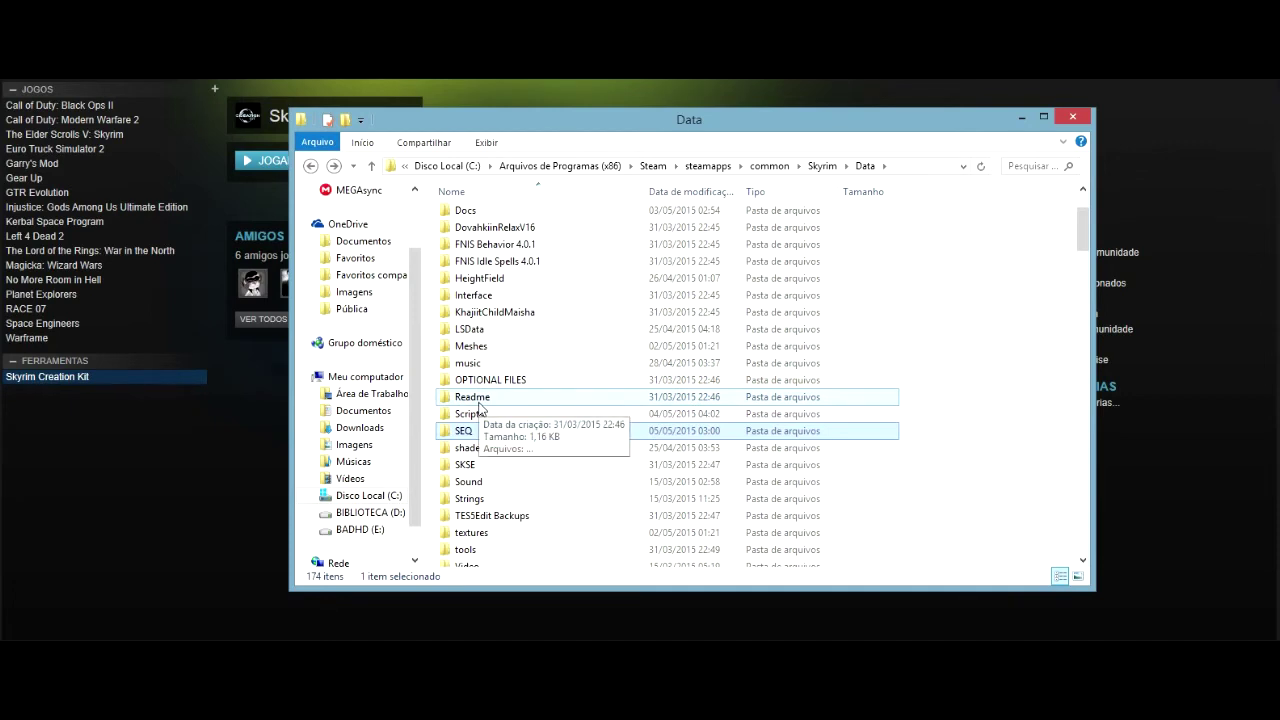
click(479, 404)
key(BackSpace)
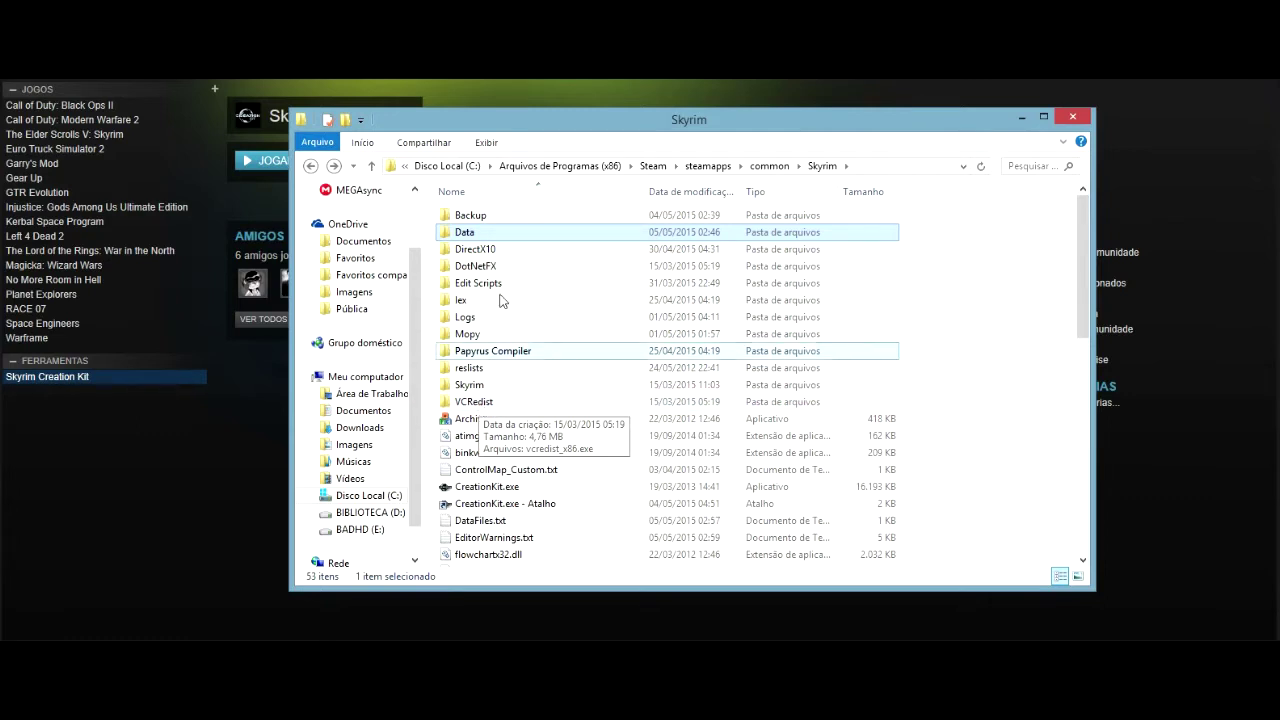
scroll(585, 297, down, 5)
scroll(585, 297, down, 6)
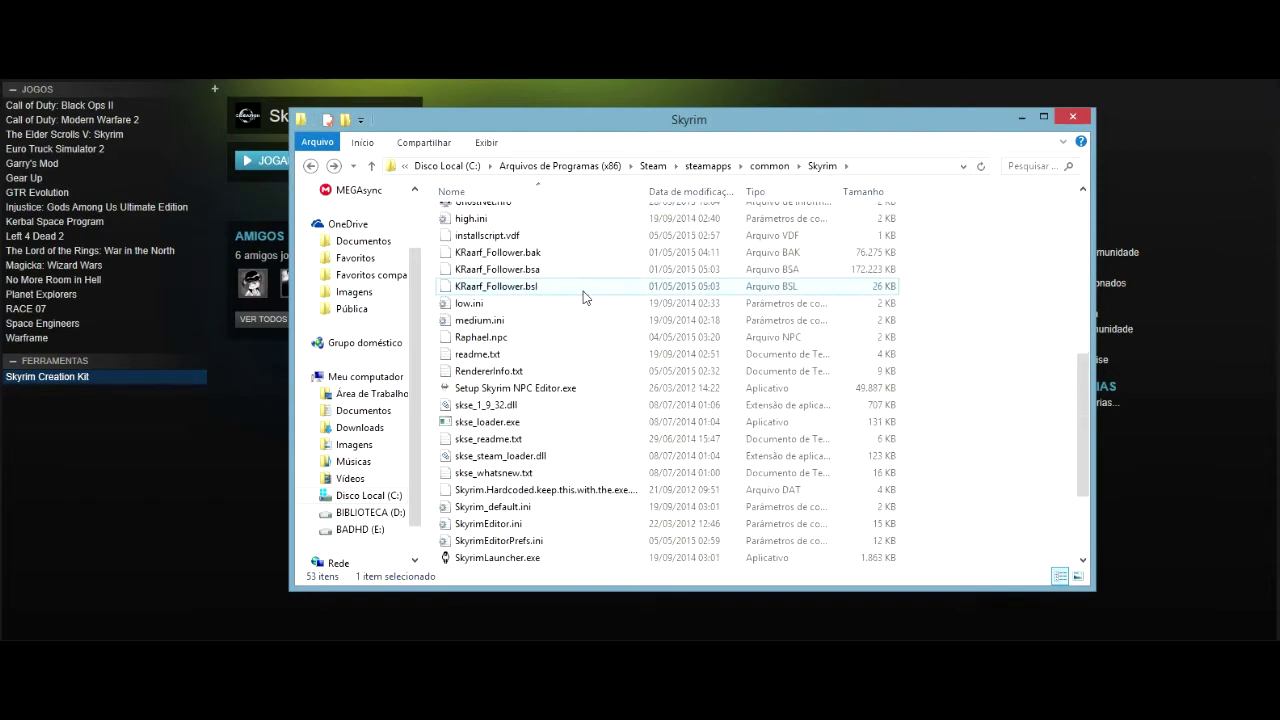
scroll(585, 297, up, 3)
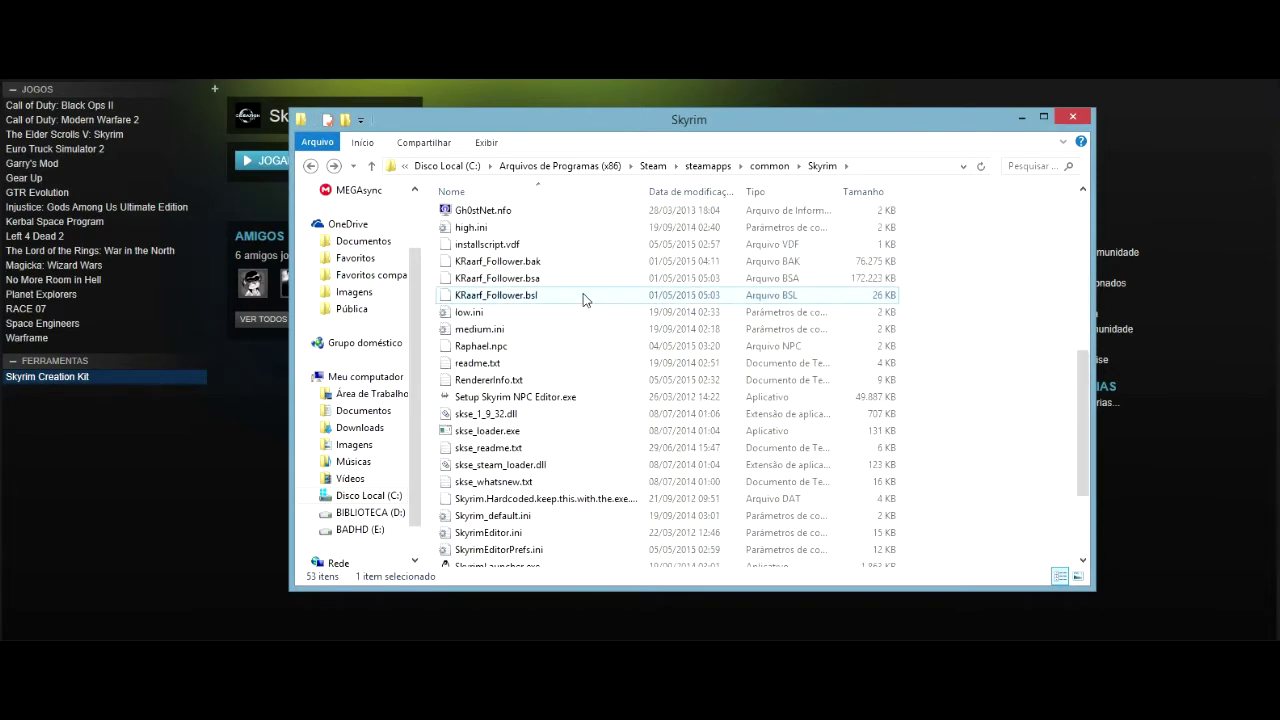
Find GenerateSEQ.bat in the Skyrim folder and open it for editing in Notepad
scroll(583, 293, up, 7)
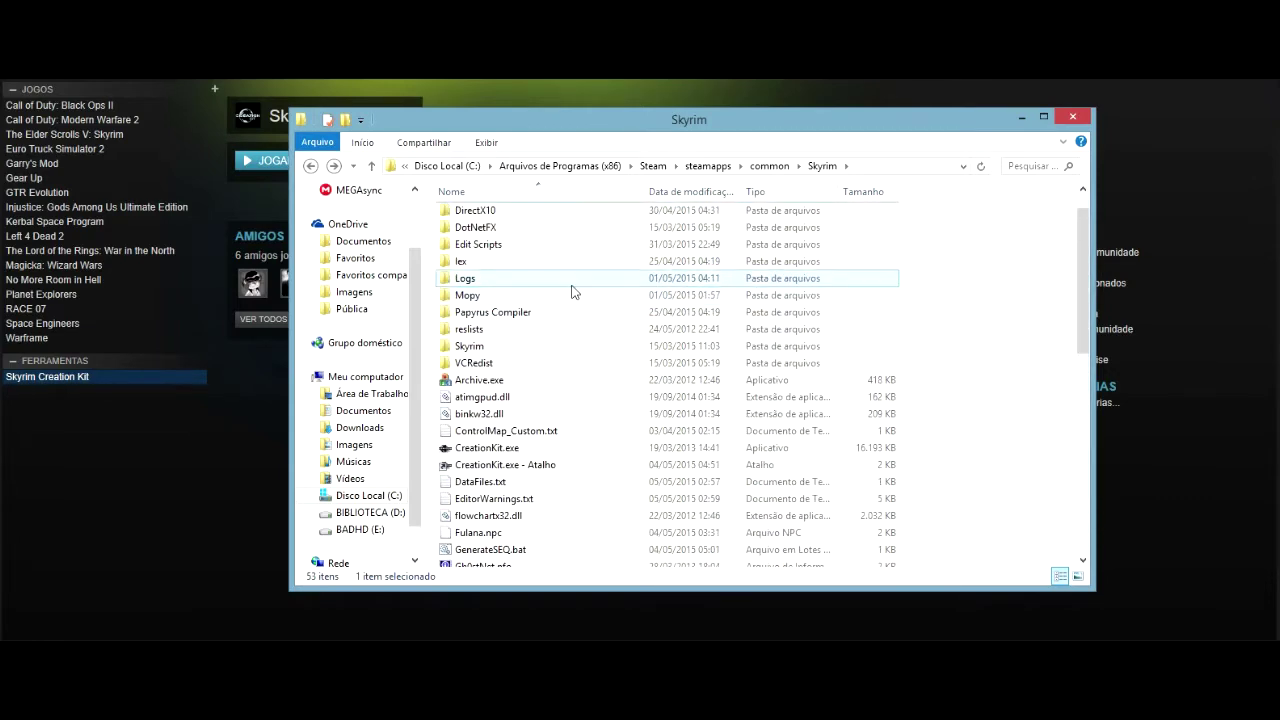
scroll(573, 293, down, 3)
scroll(538, 340, down, 3)
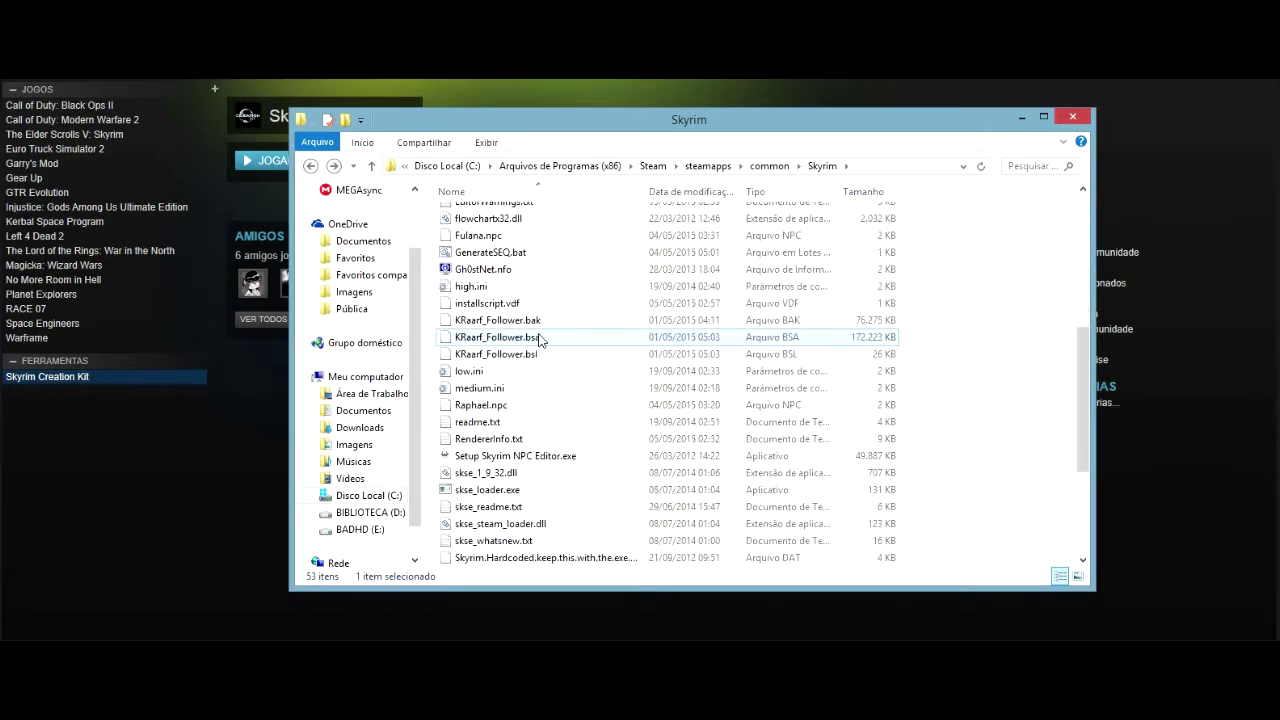
click(530, 256)
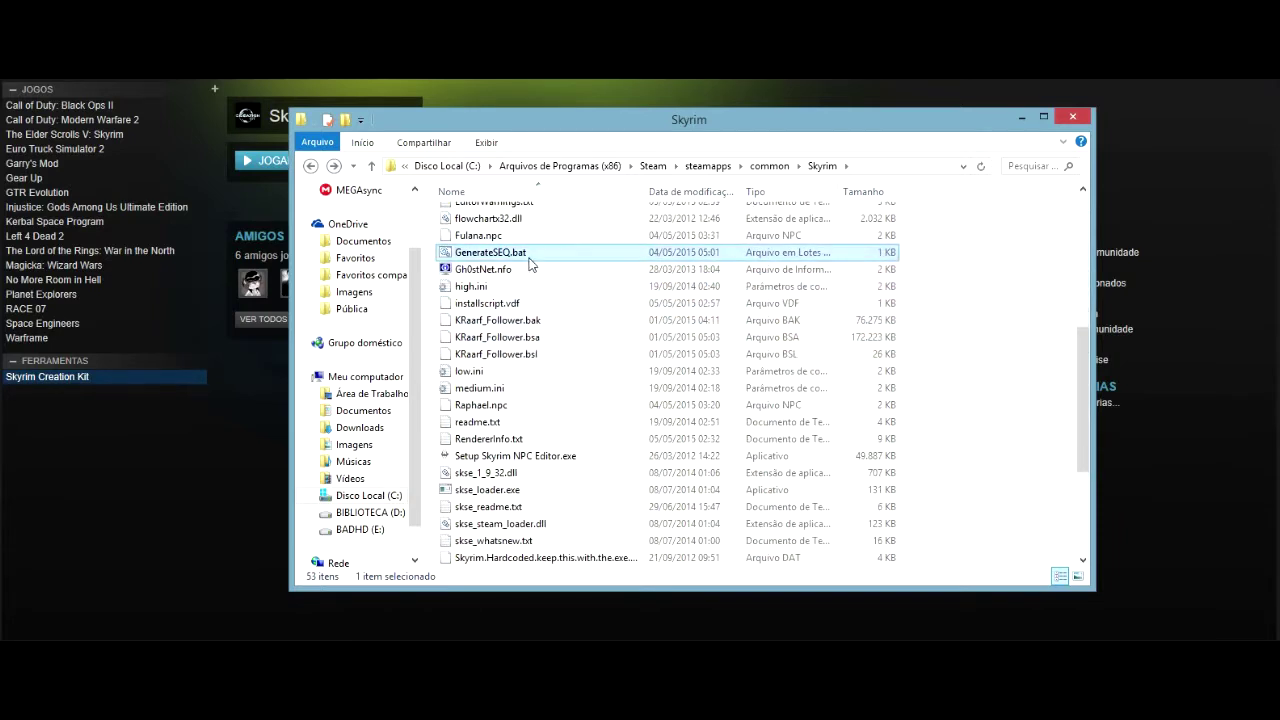
scroll(530, 262, up, 1)
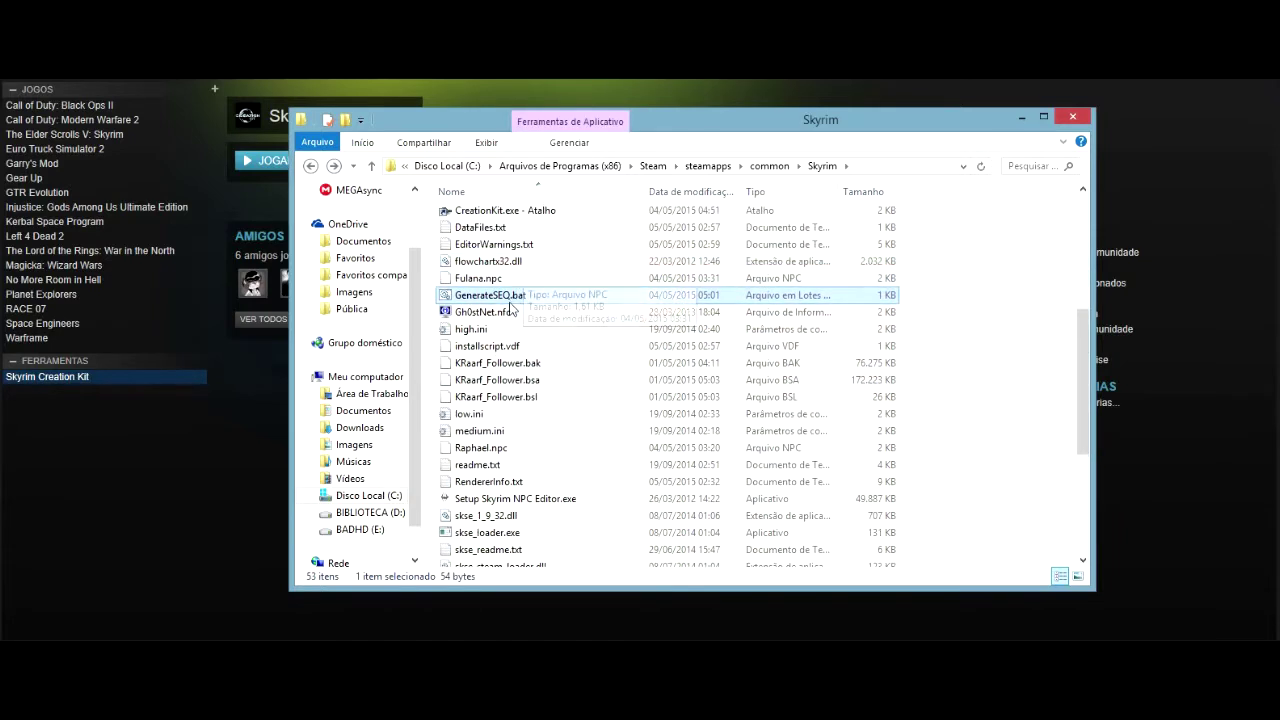
double_click(508, 298)
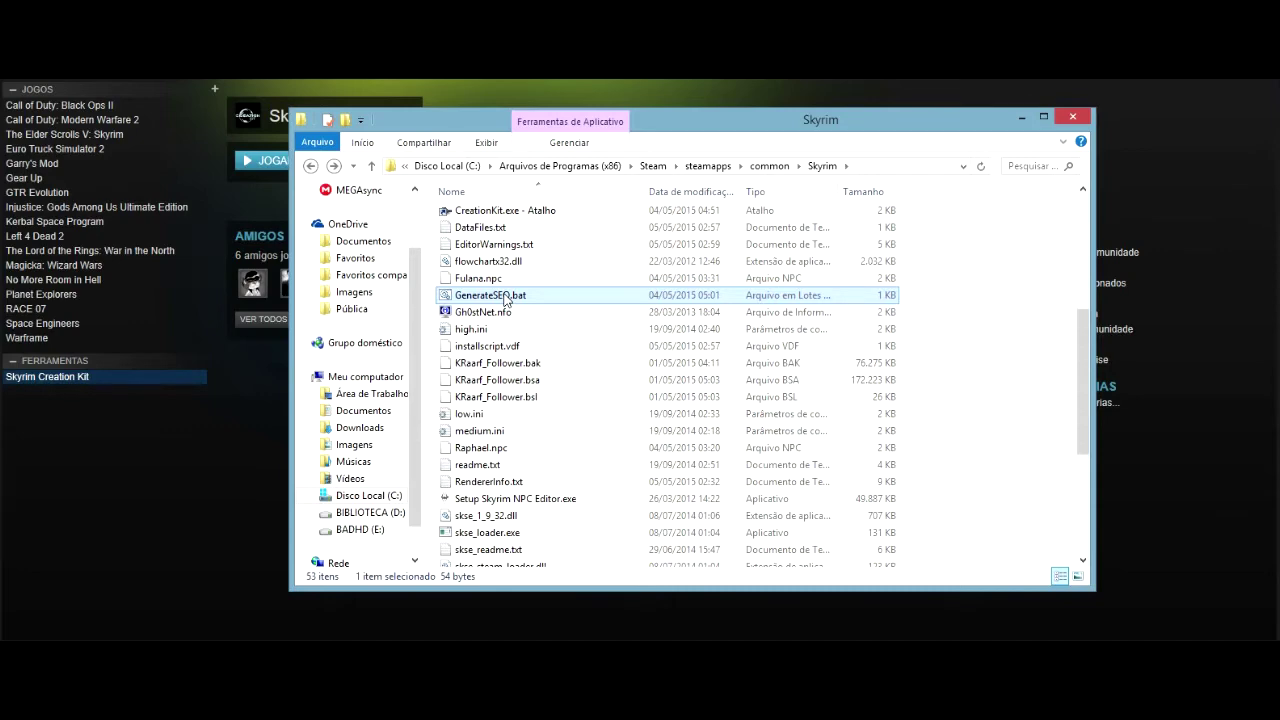
right_click(505, 298)
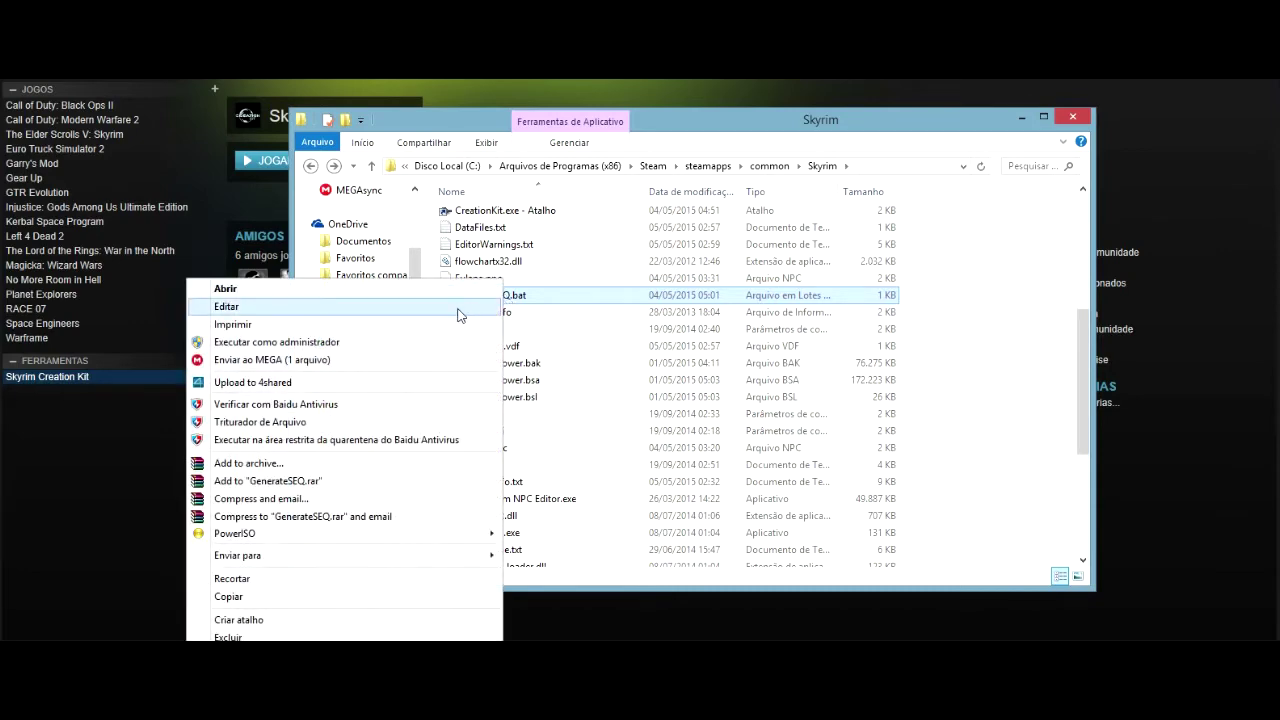
click(457, 307)
drag(720, 118, 734, 137)
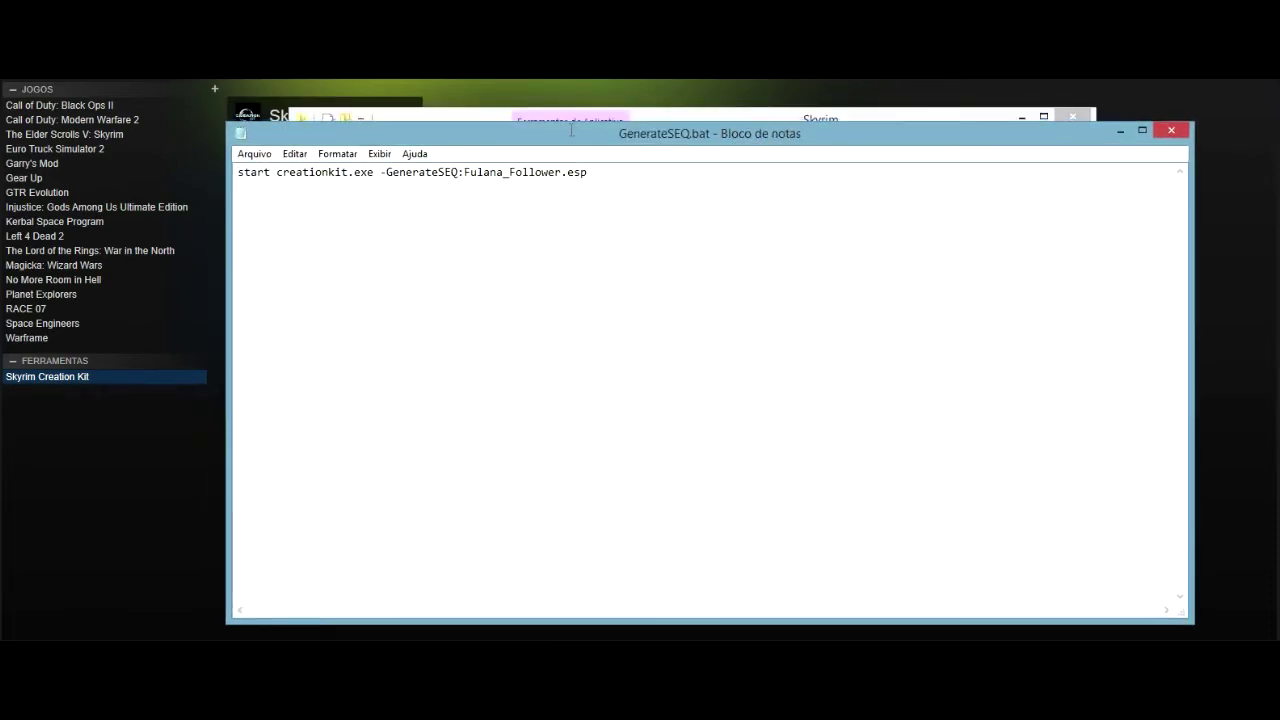
Examine the batch file's start command, its -GenerateSEQ parameter and the Fulana_Follower.esp plugin name
drag(612, 183, 210, 155)
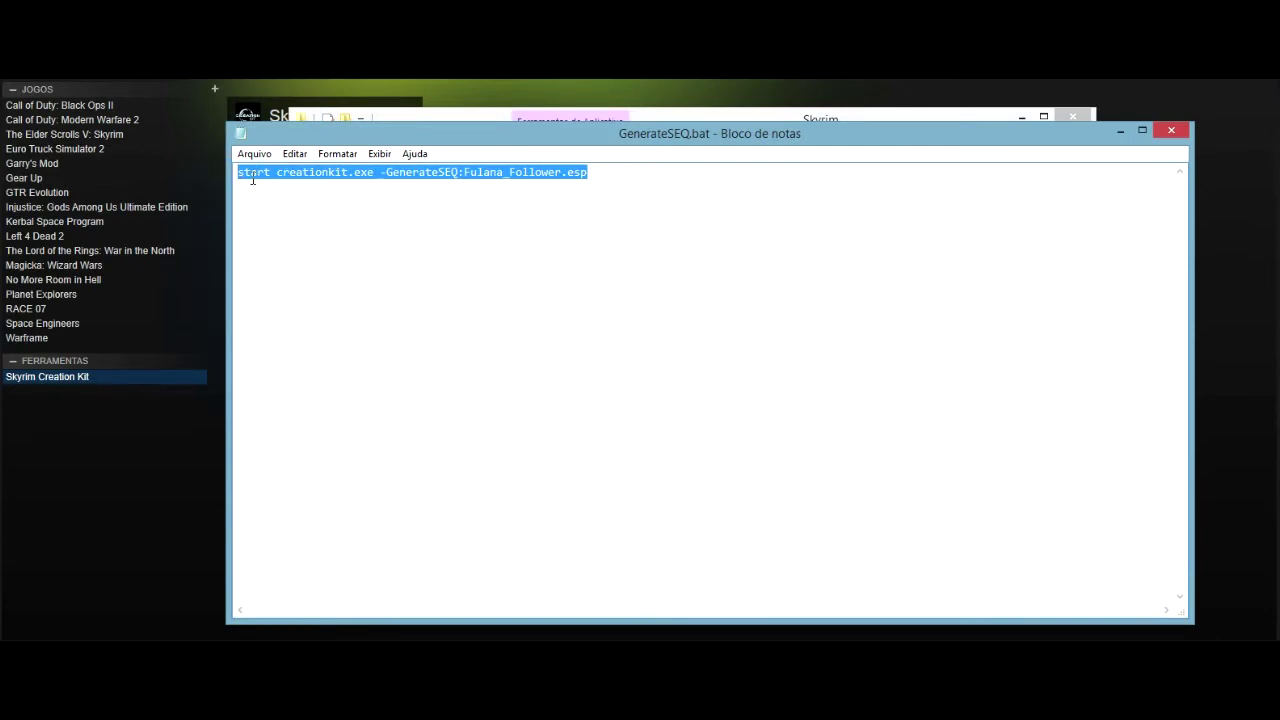
double_click(377, 179)
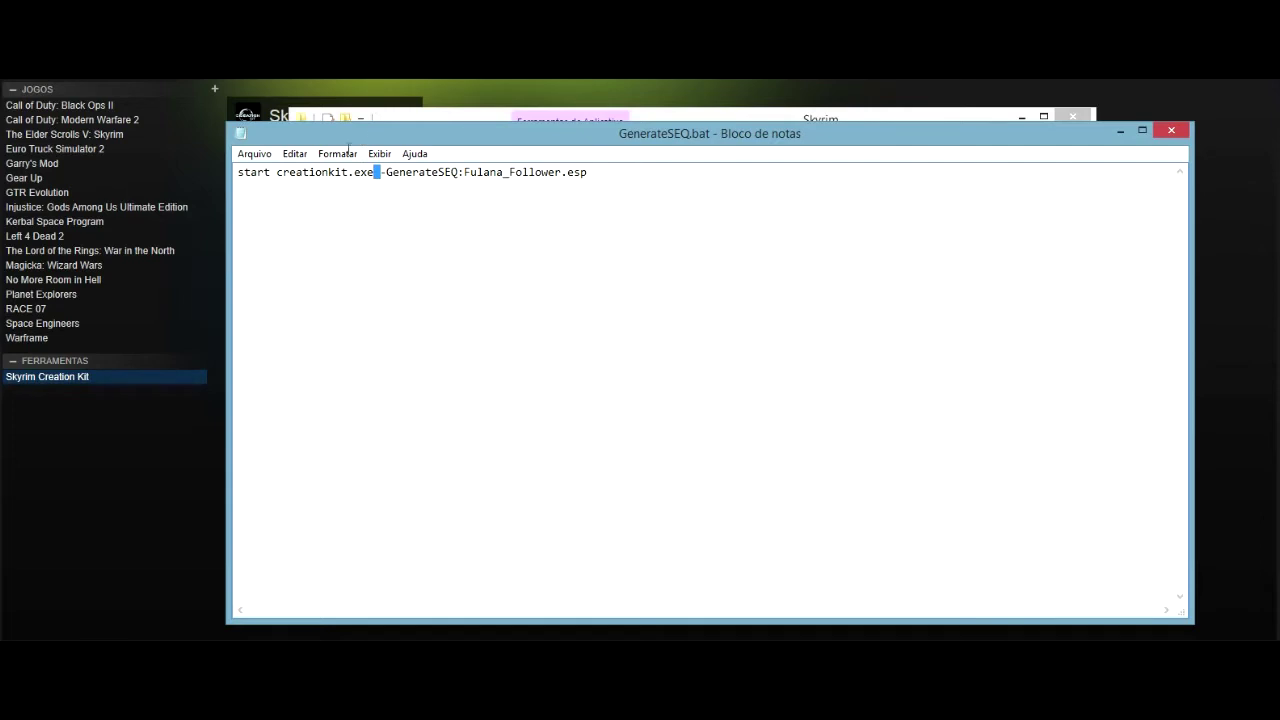
drag(381, 178, 593, 182)
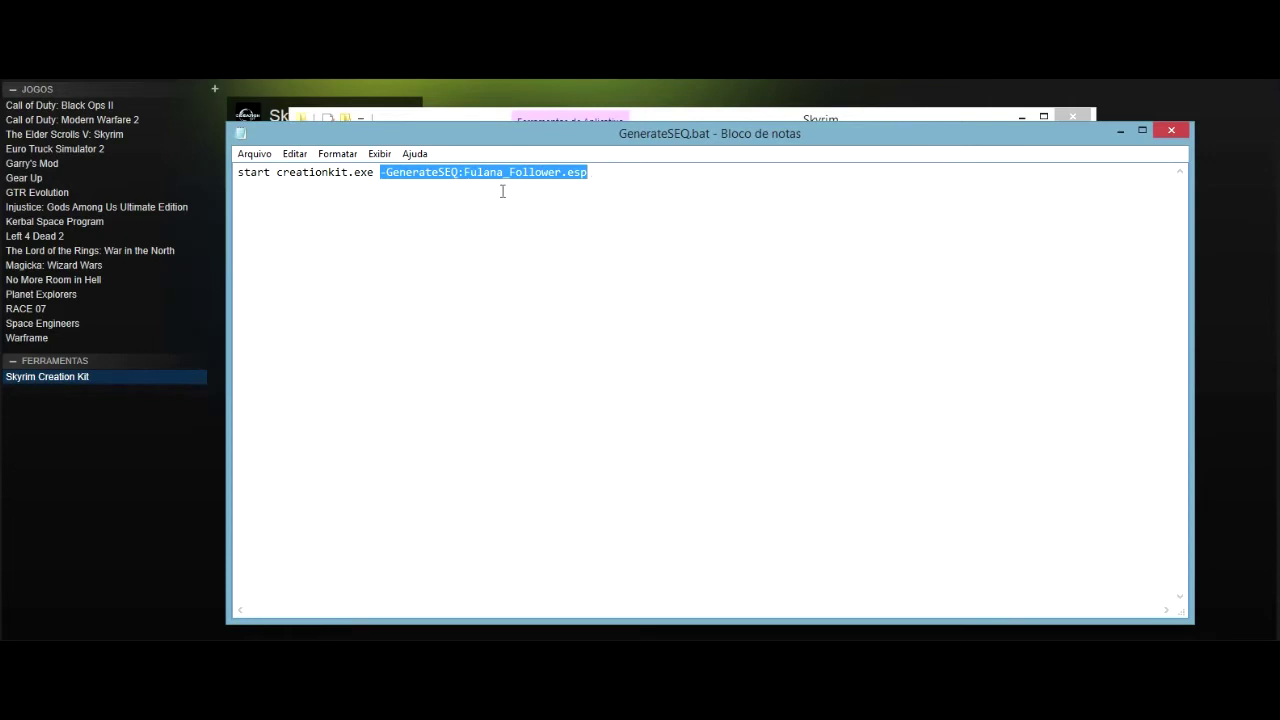
click(466, 191)
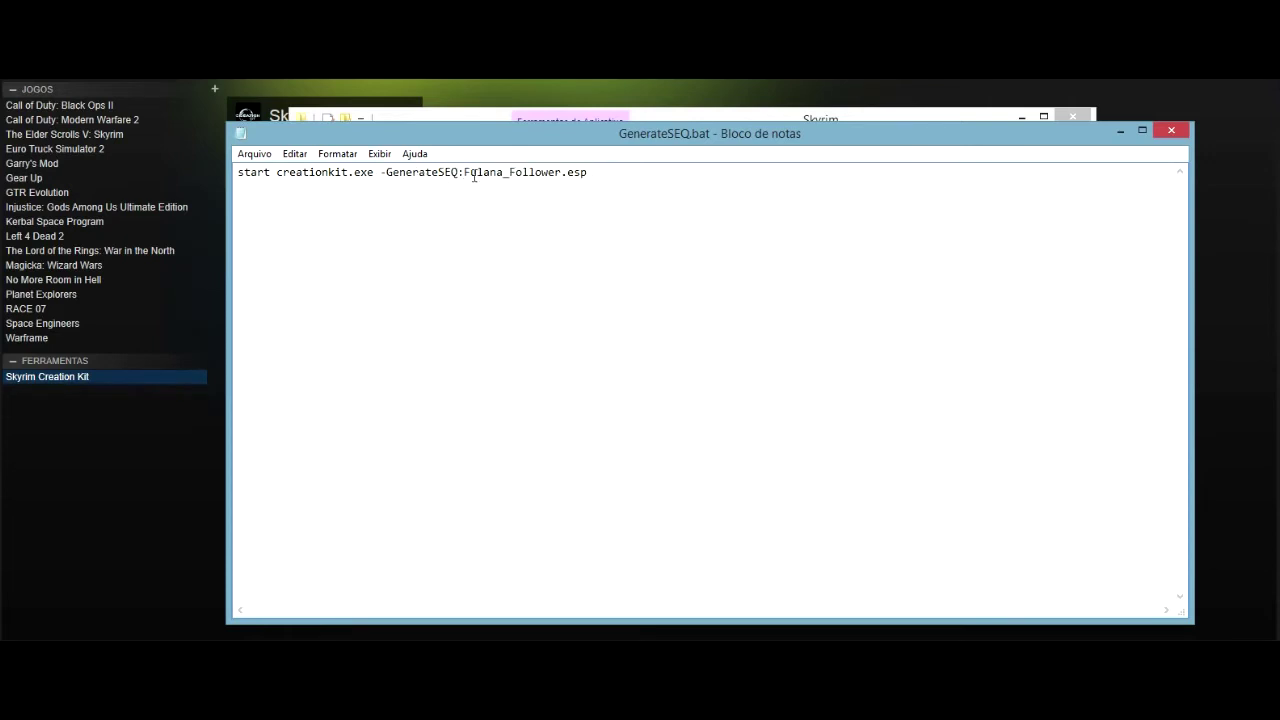
drag(464, 176, 613, 174)
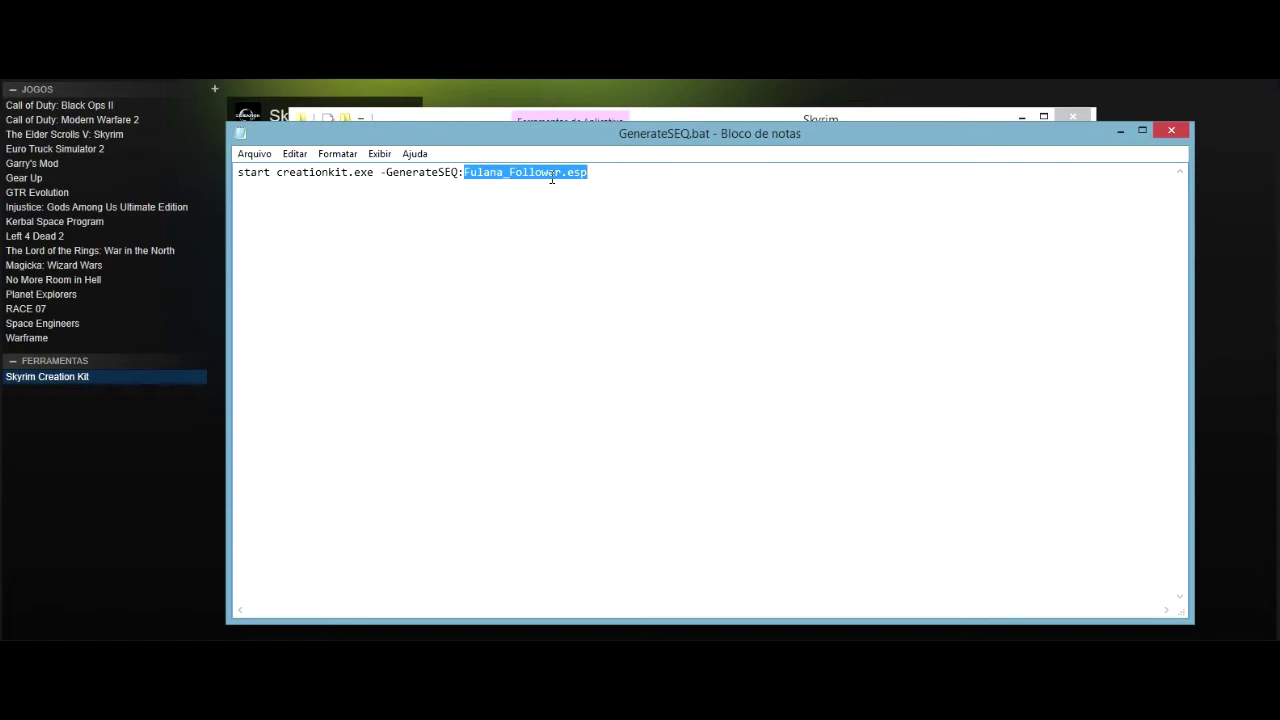
click(604, 210)
Save GenerateSEQ.bat and close Notepad
click(251, 157)
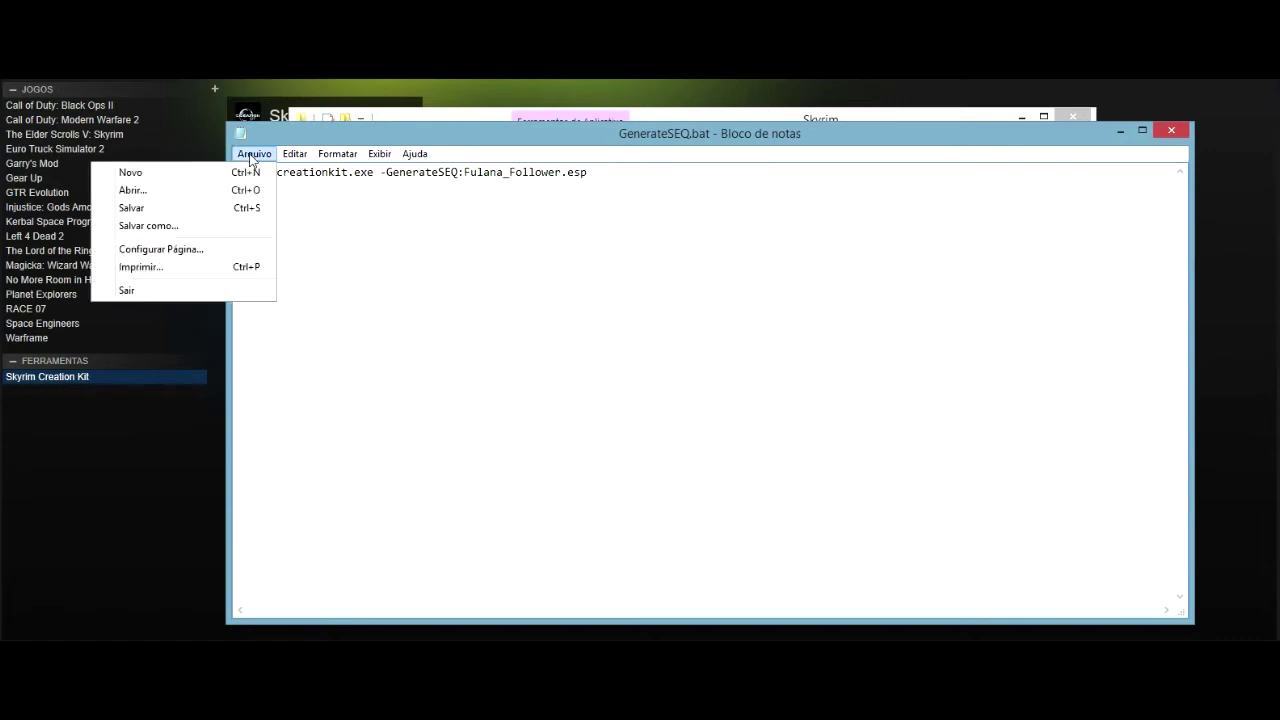
click(246, 207)
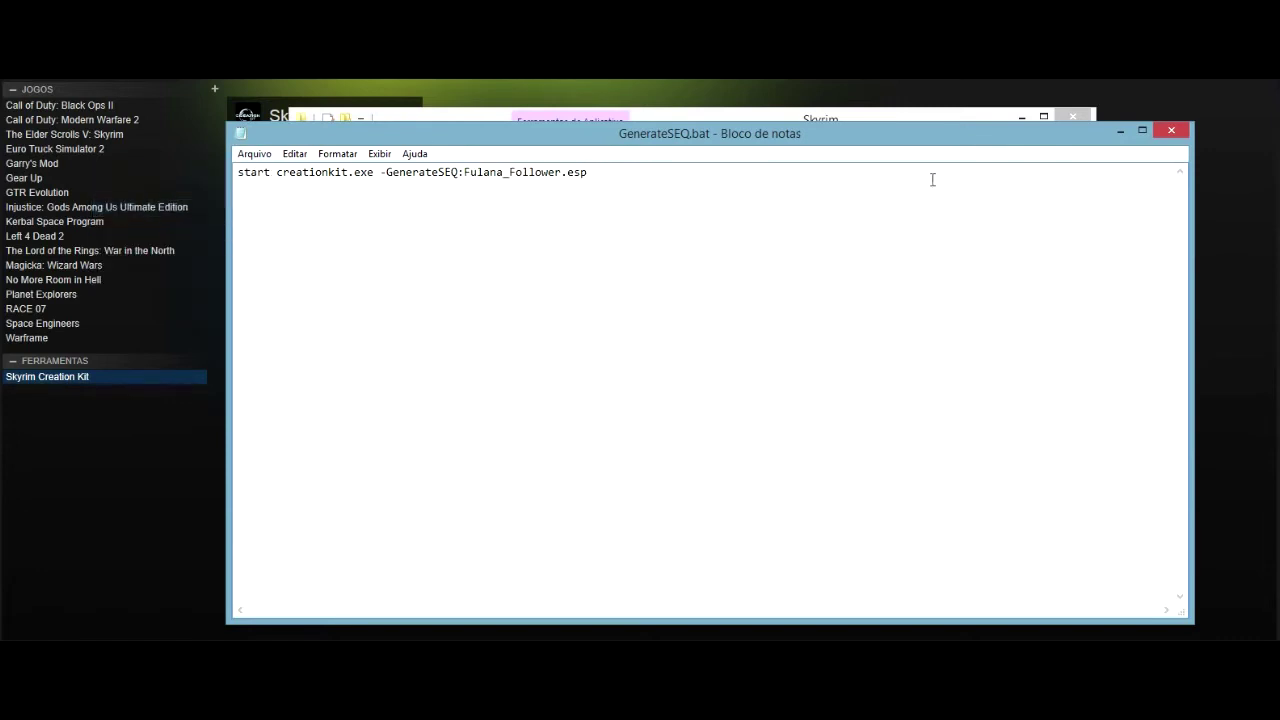
click(1171, 130)
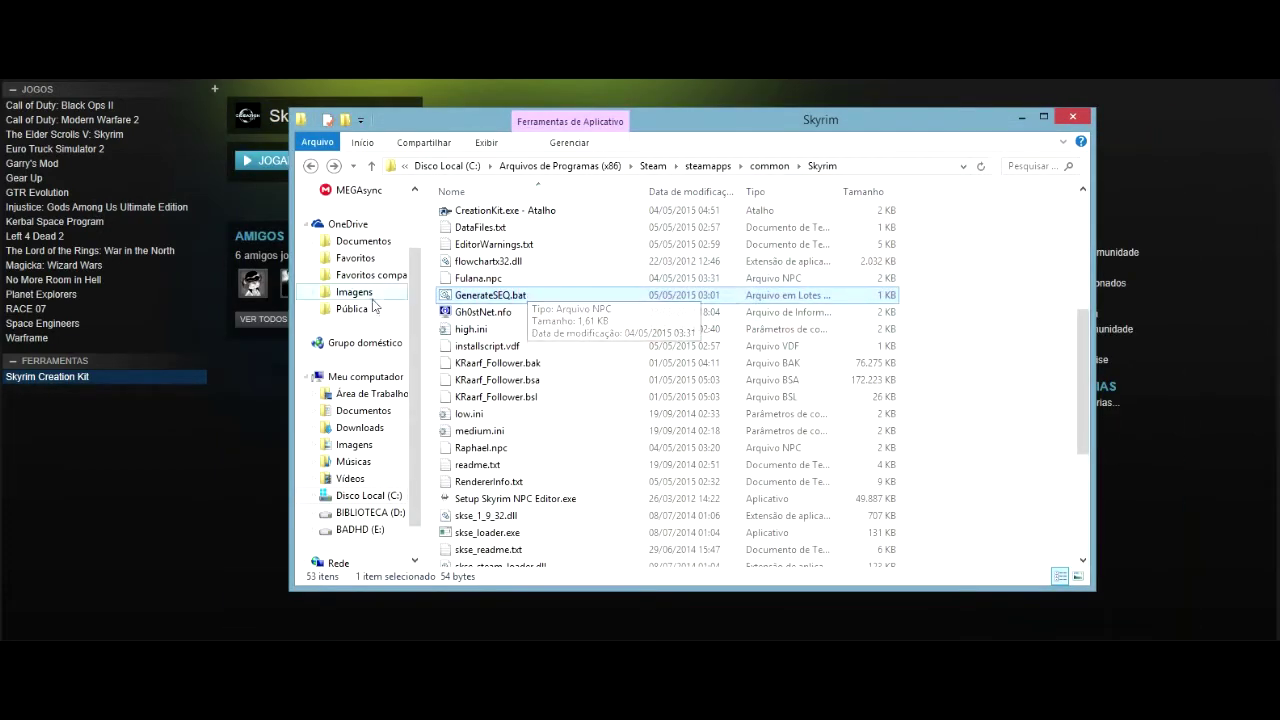
Change the extension of GenerateSEQ.bat to txt and accept the extension change
click(488, 245)
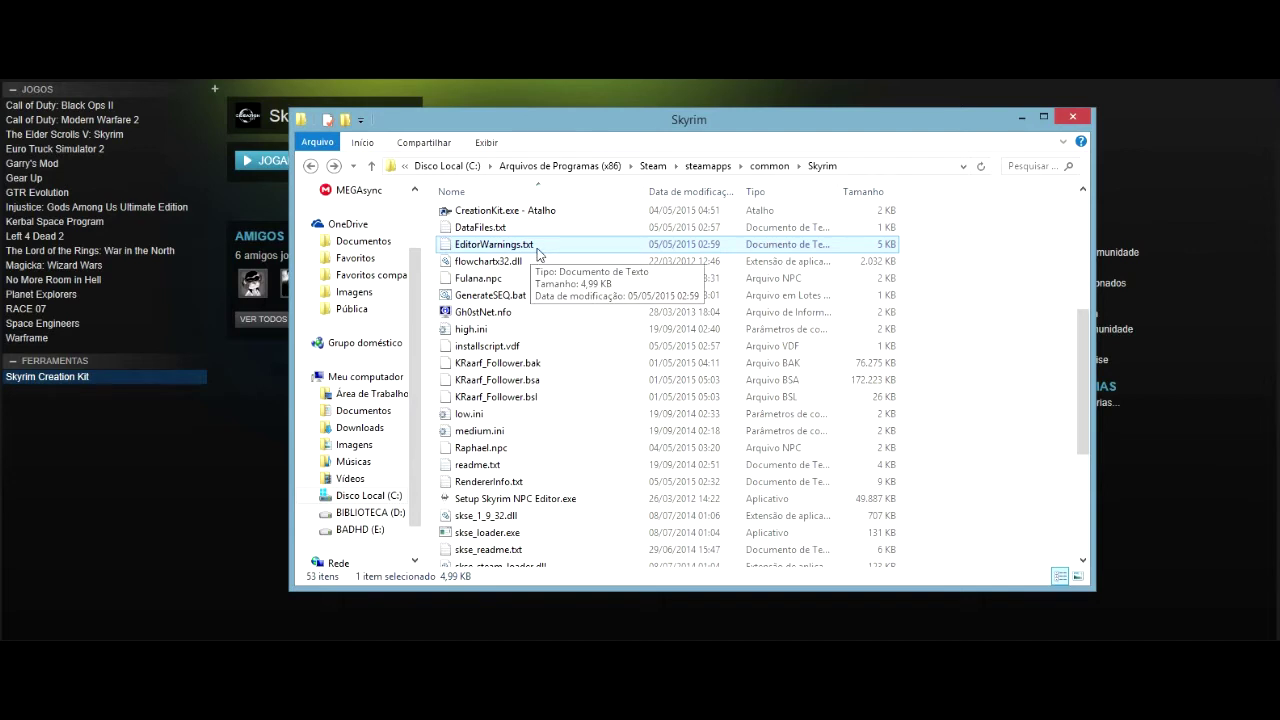
click(527, 300)
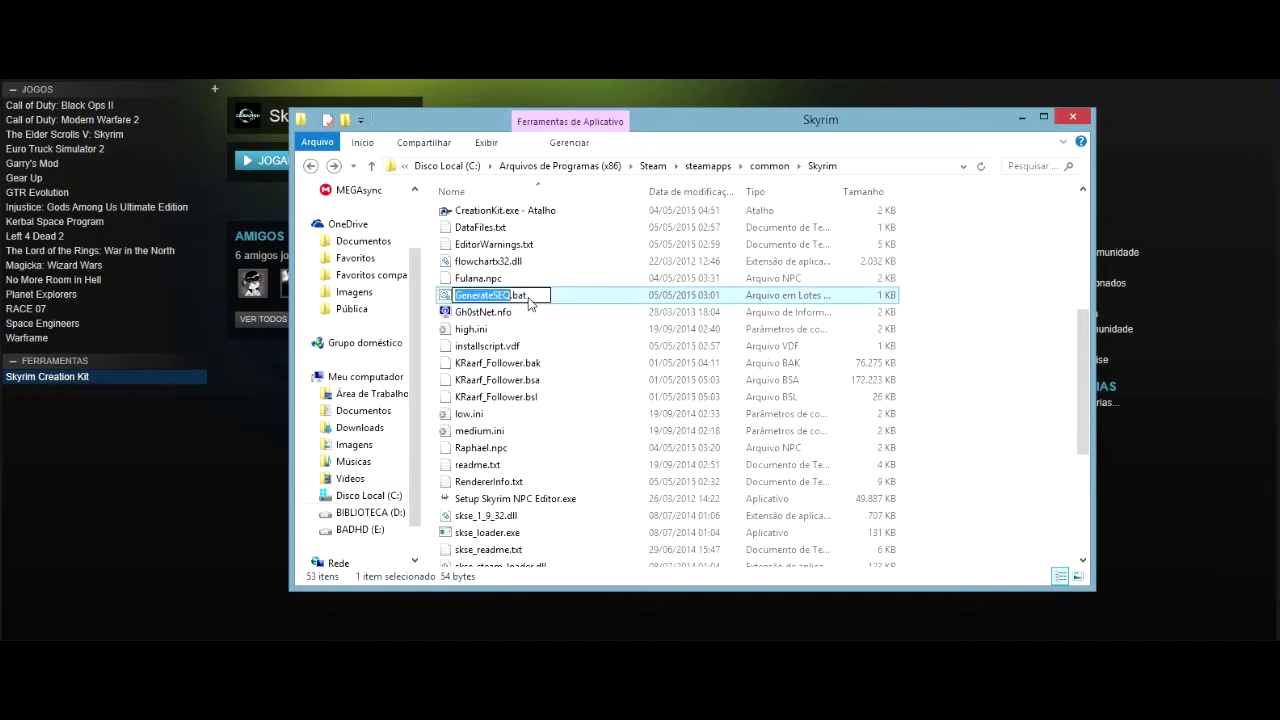
click(494, 295)
drag(530, 295, 514, 299)
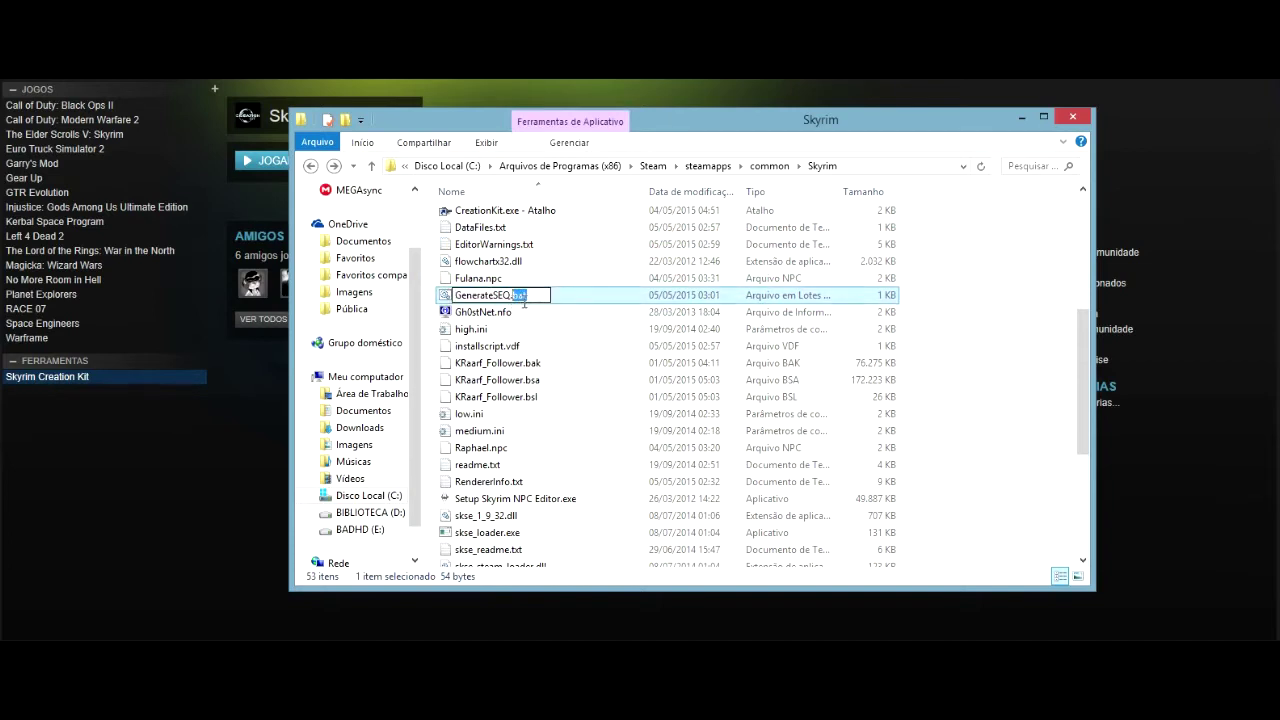
text(txt)
click(479, 281)
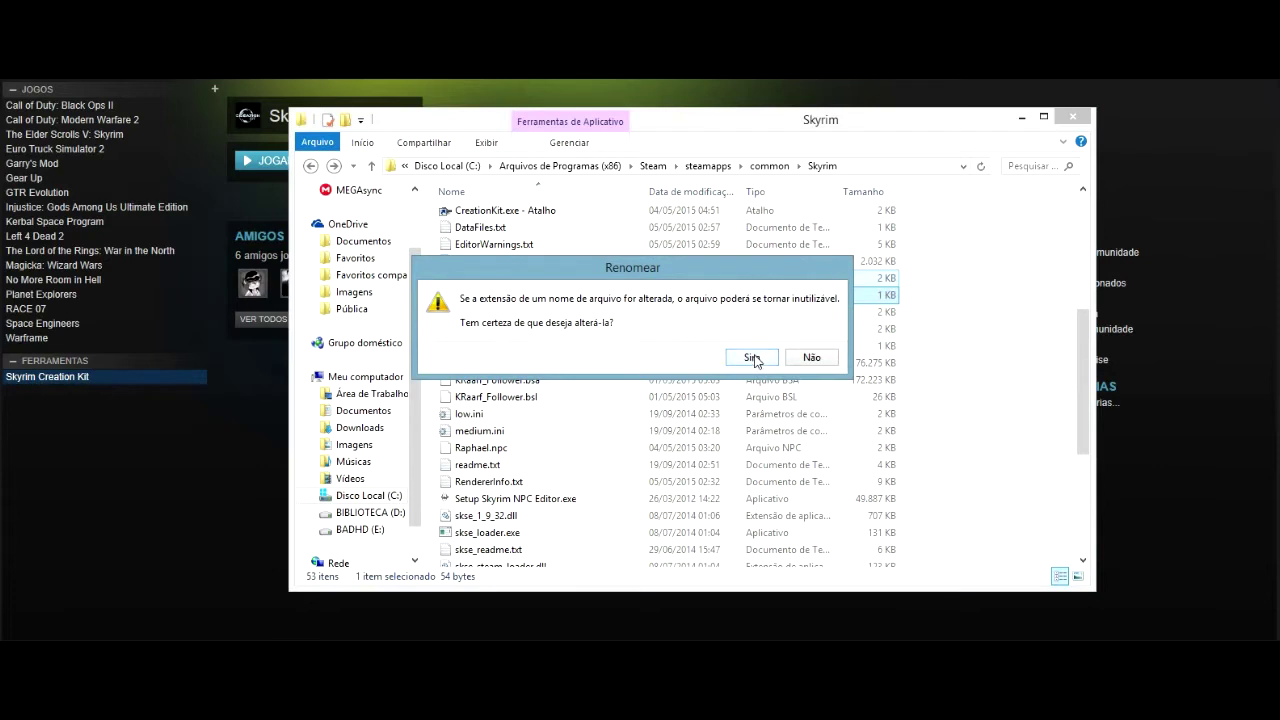
click(755, 360)
Rename GenerateSEQ.txt back to GenerateSEQ.bat and accept the extension change
click(503, 297)
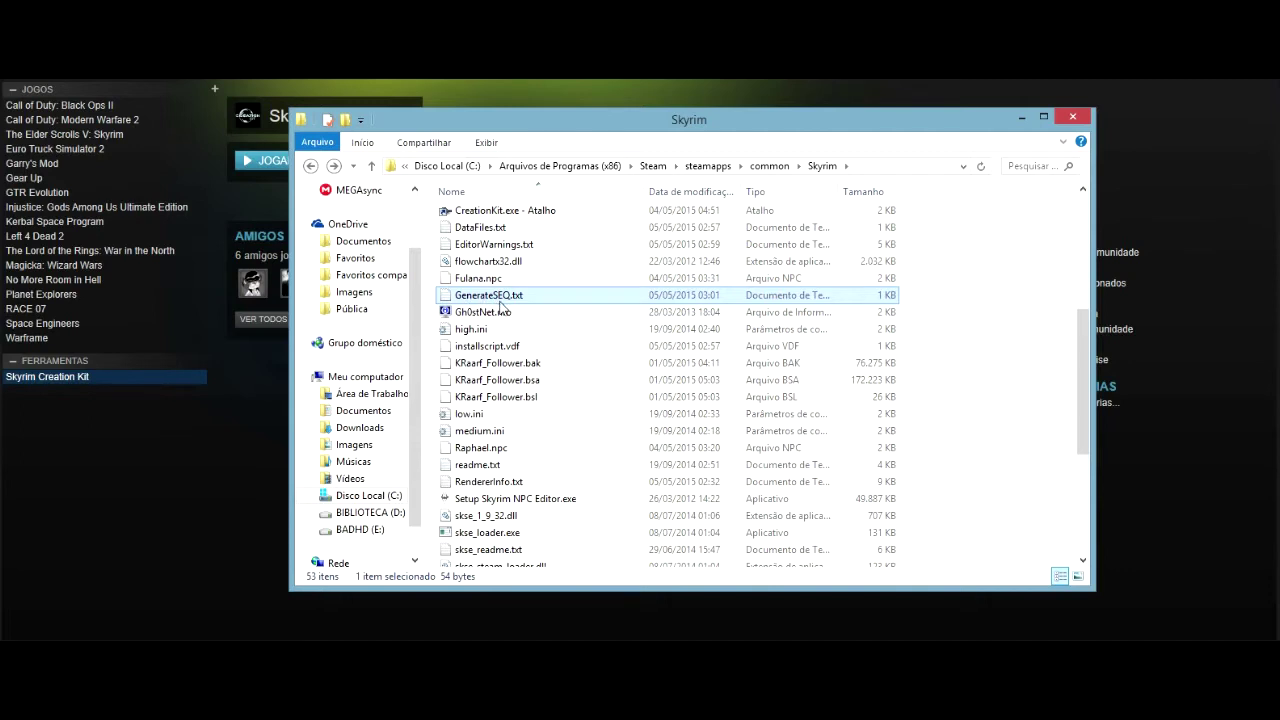
click(530, 303)
click(522, 298)
double_click(518, 299)
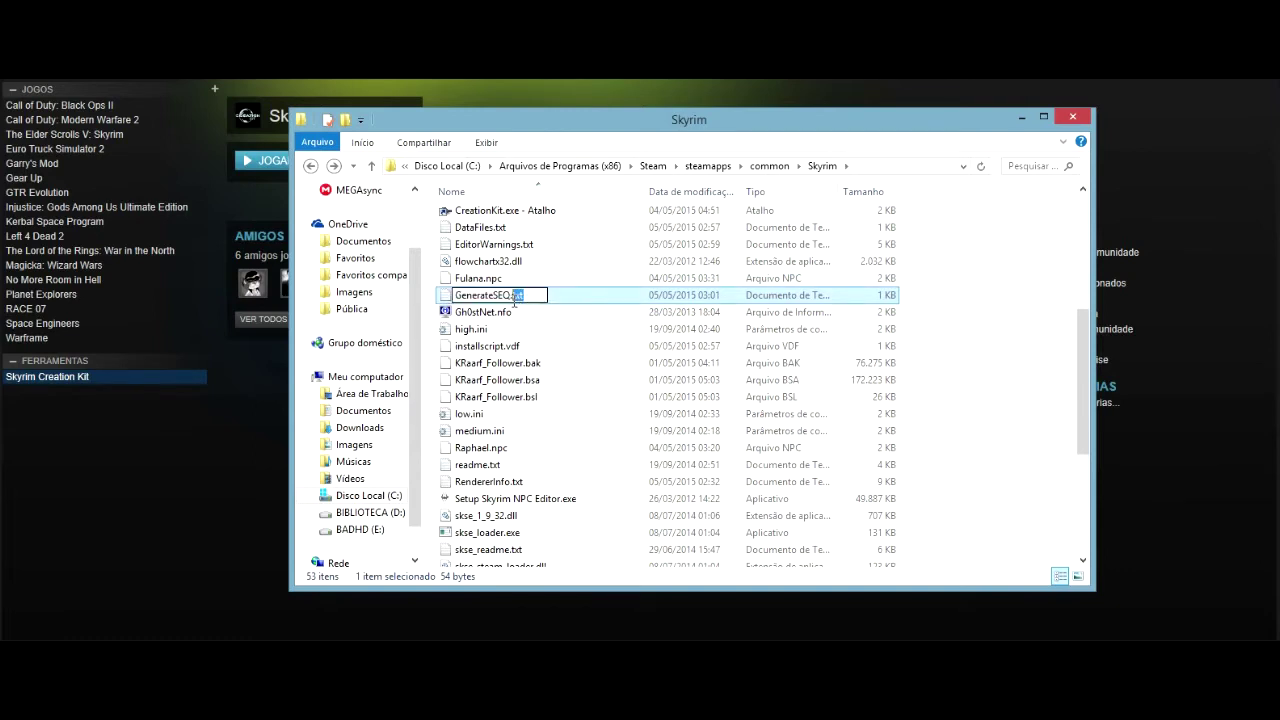
text(bat)
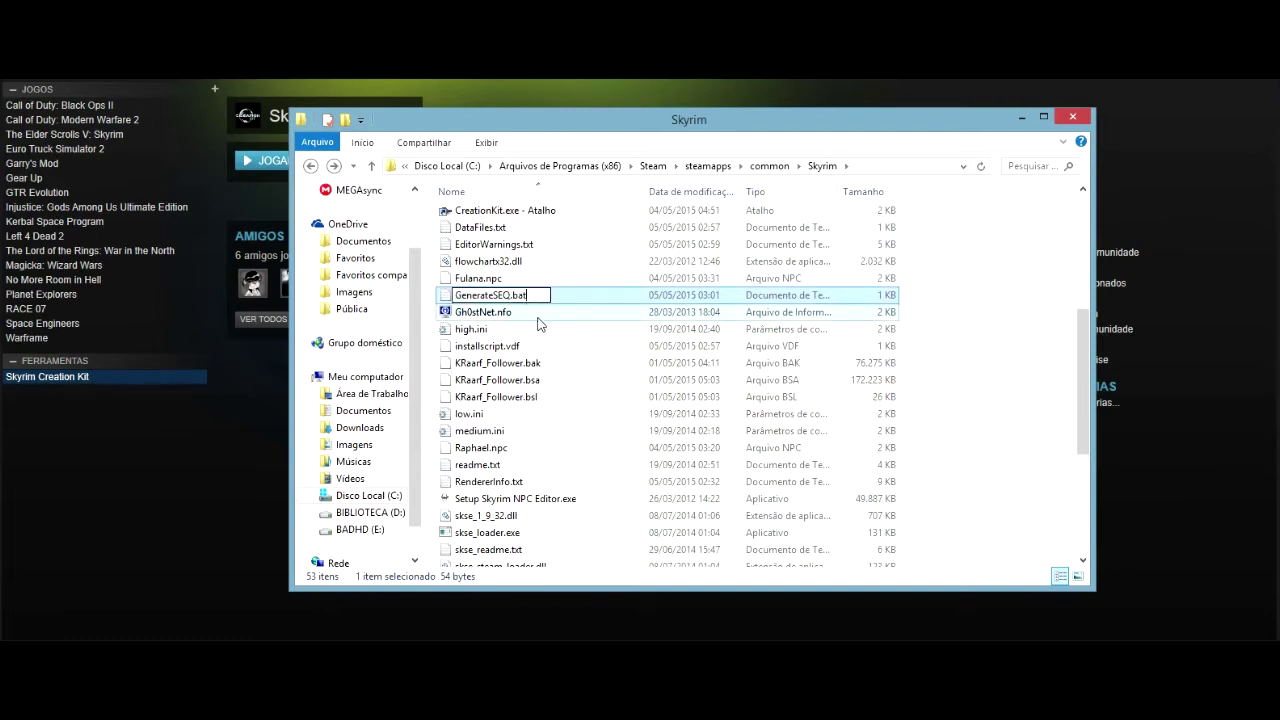
key(Return)
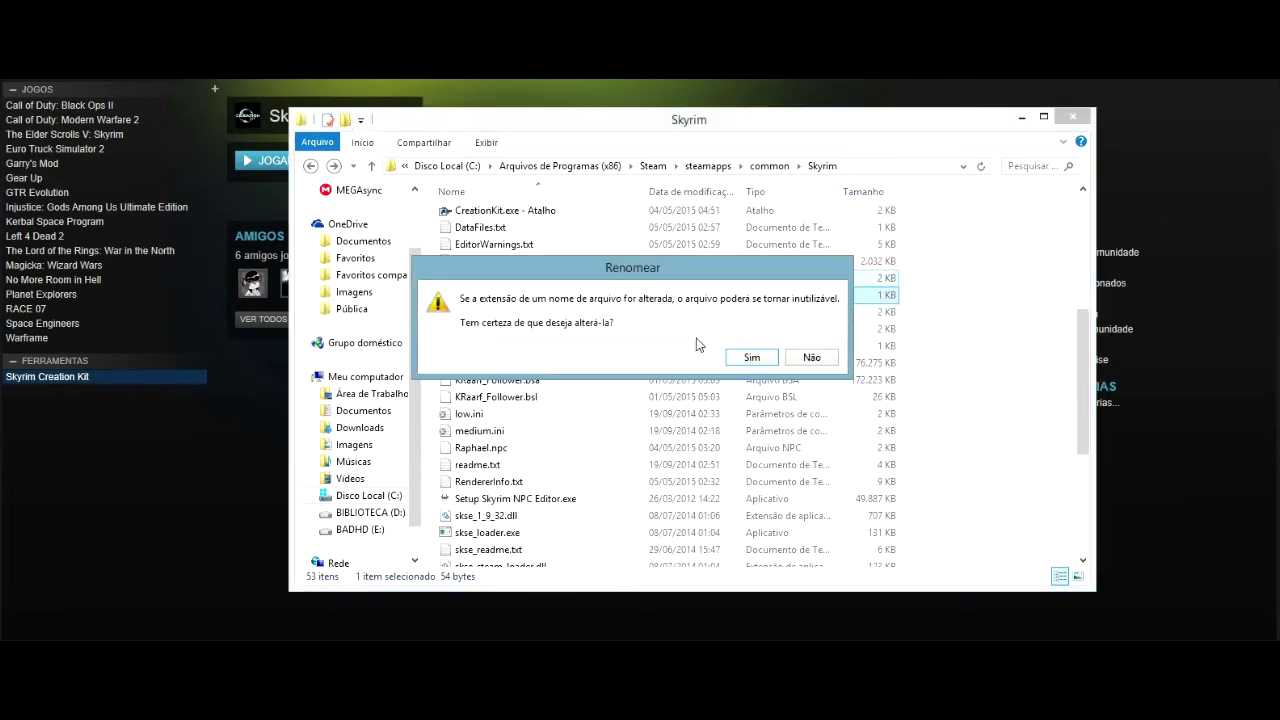
click(752, 358)
Run GenerateSEQ.bat and move the Skyrim folder window aside from the loading Creation Kit
click(500, 298)
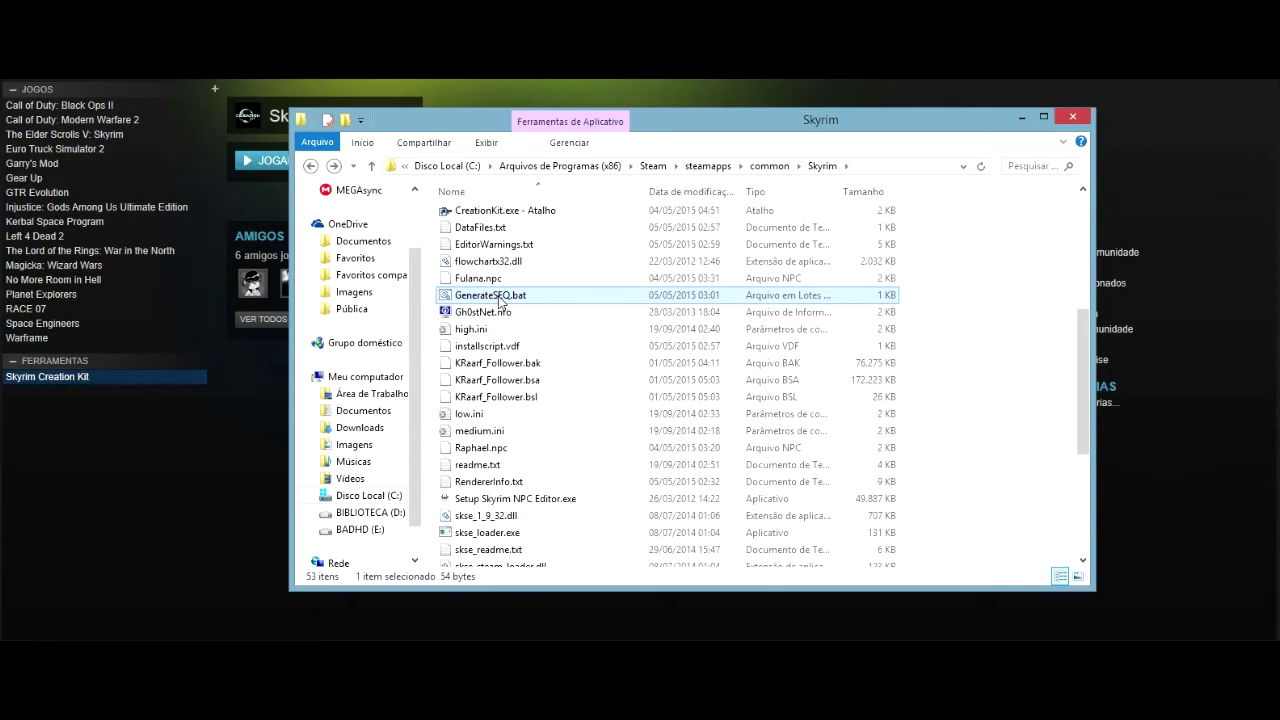
double_click(505, 303)
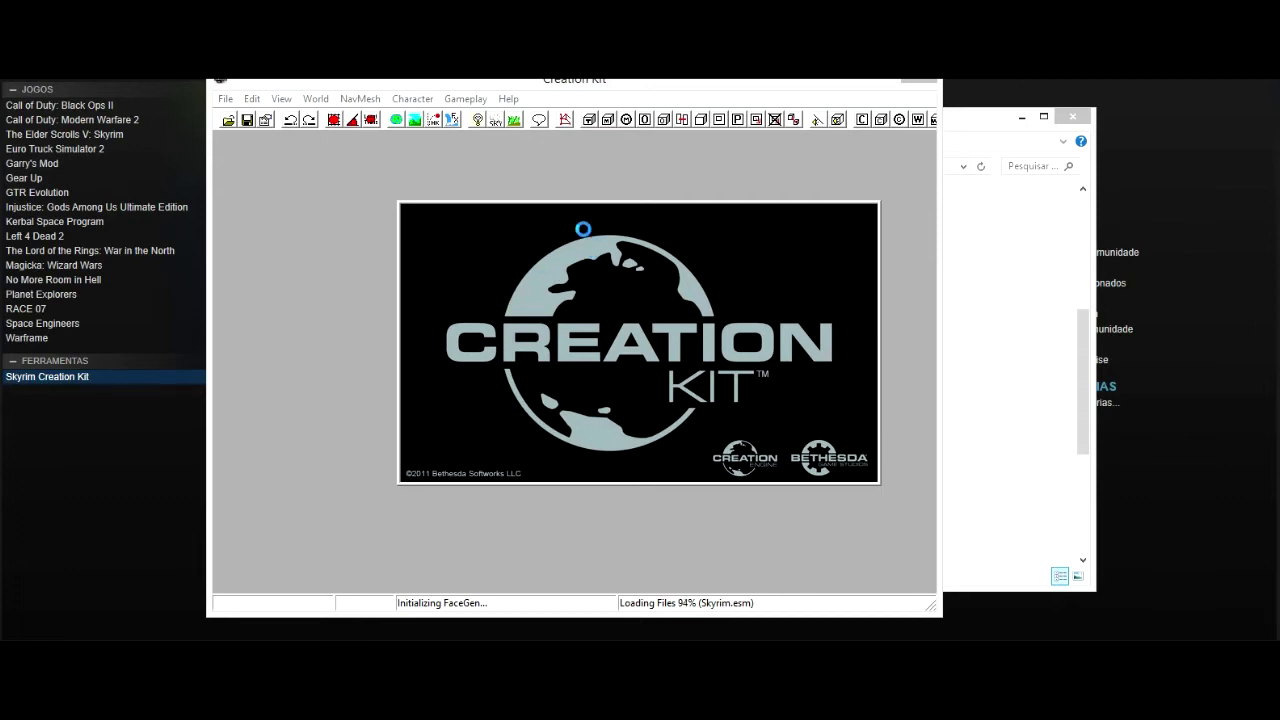
click(995, 138)
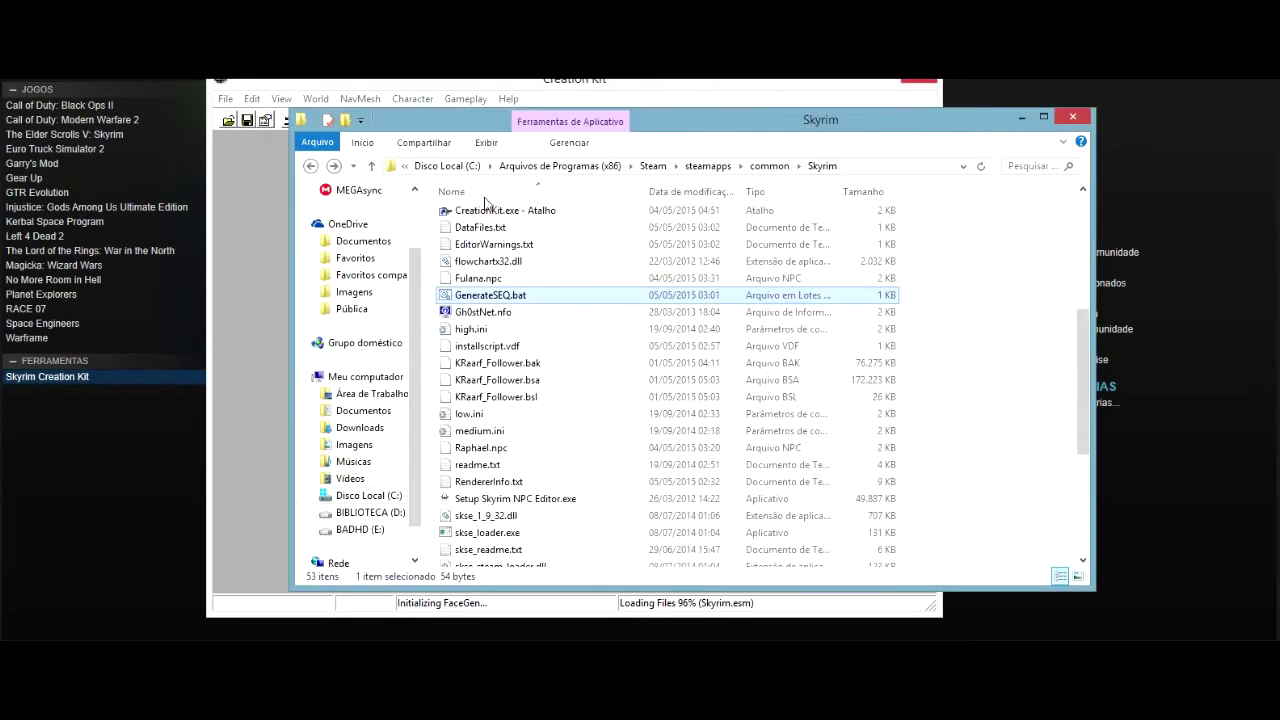
drag(470, 122, 1036, 137)
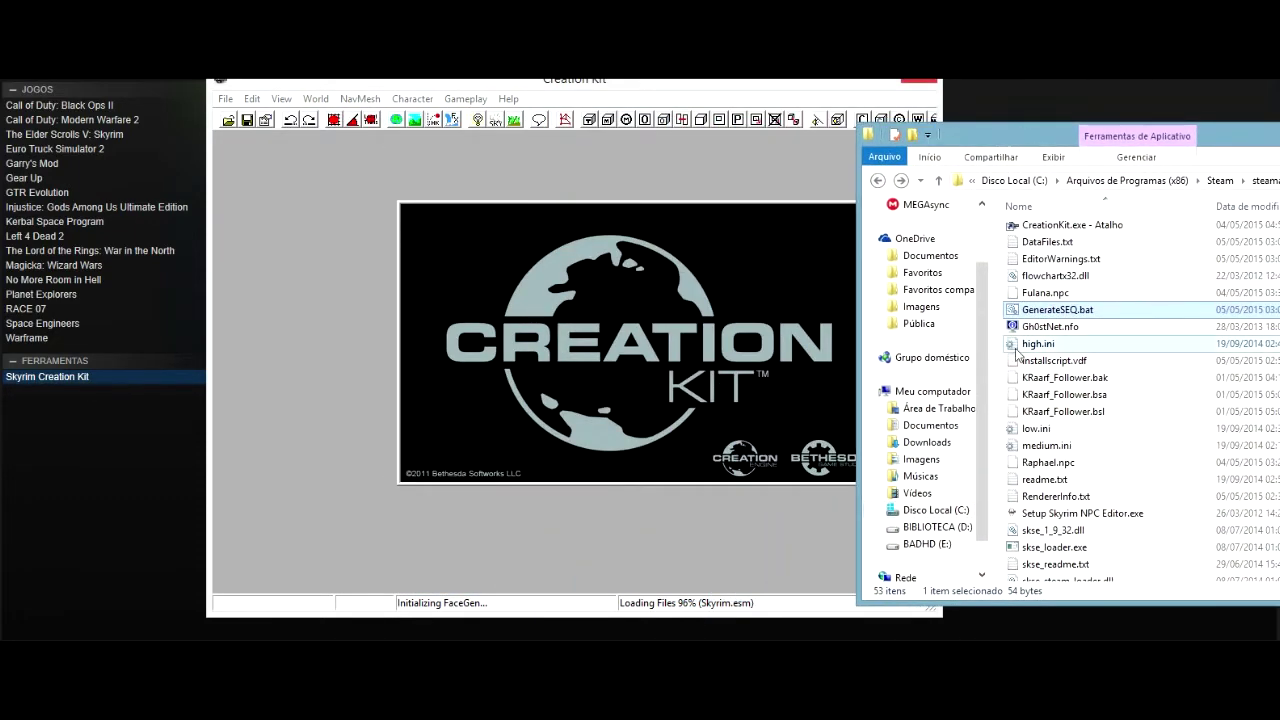
Look through the Skyrim folder around GenerateSEQ.bat, then open the Data folder and browse its contents
scroll(1036, 335, up, 1)
scroll(1036, 320, down, 1)
scroll(1036, 320, down, 1)
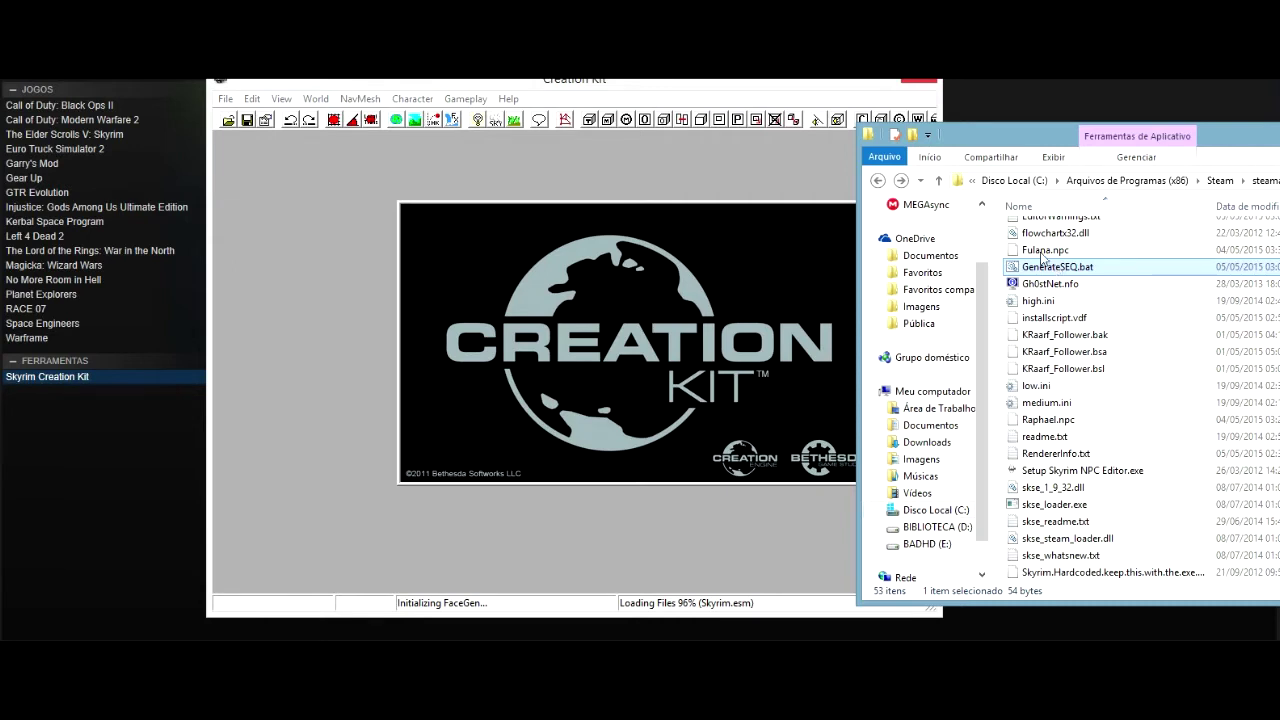
click(1033, 252)
click(1027, 268)
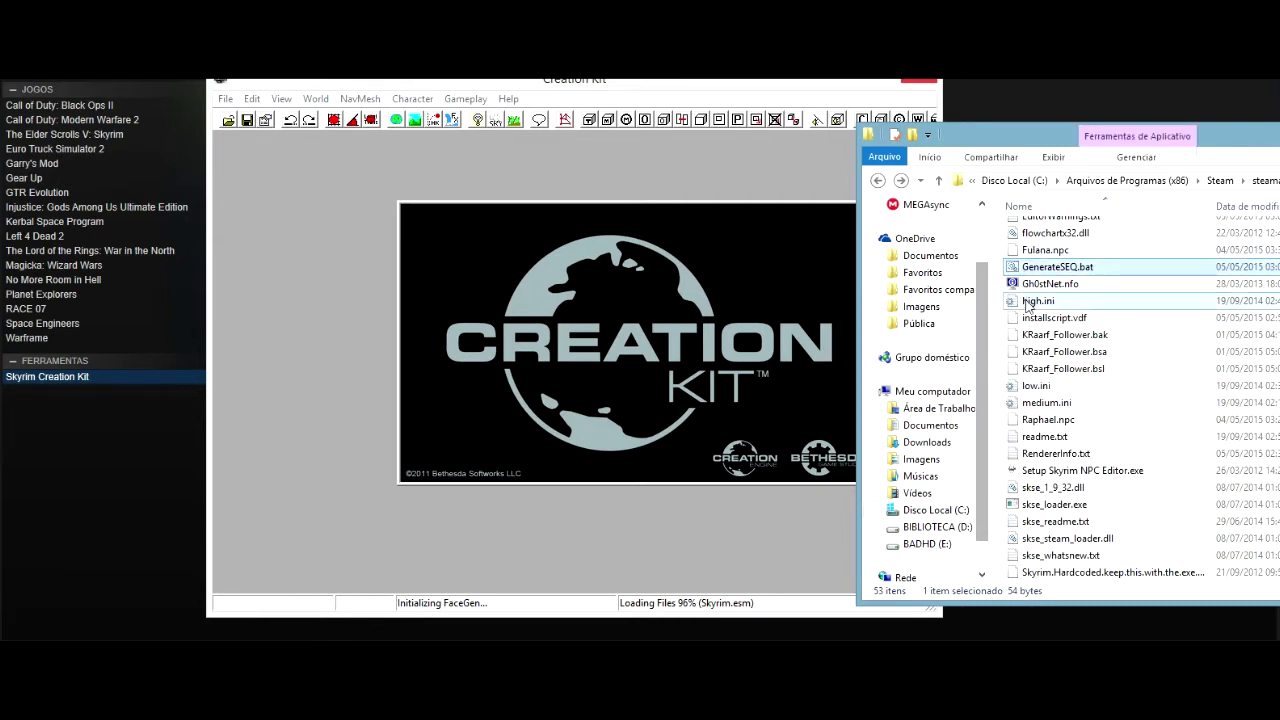
double_click(1027, 300)
scroll(1025, 340, down, 5)
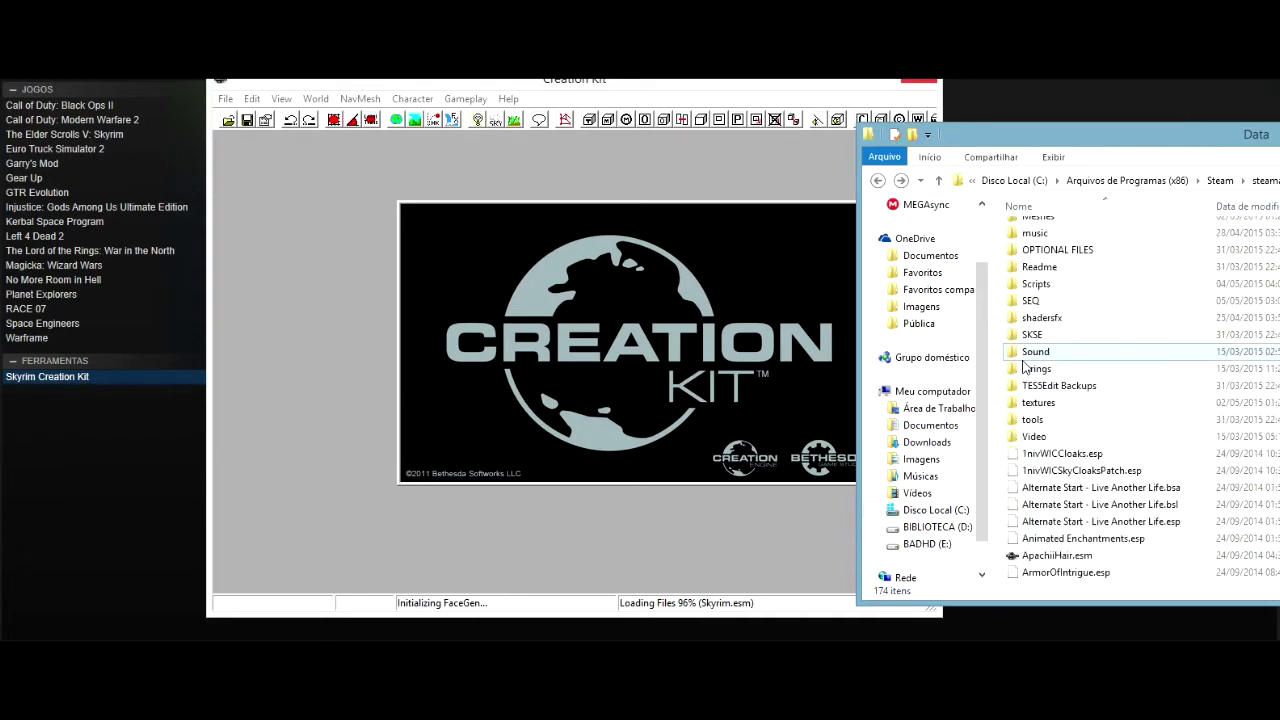
scroll(1025, 368, up, 10)
Go back from the screenshots folder to Skyrim\Data and look through its subfolders
double_click(1031, 351)
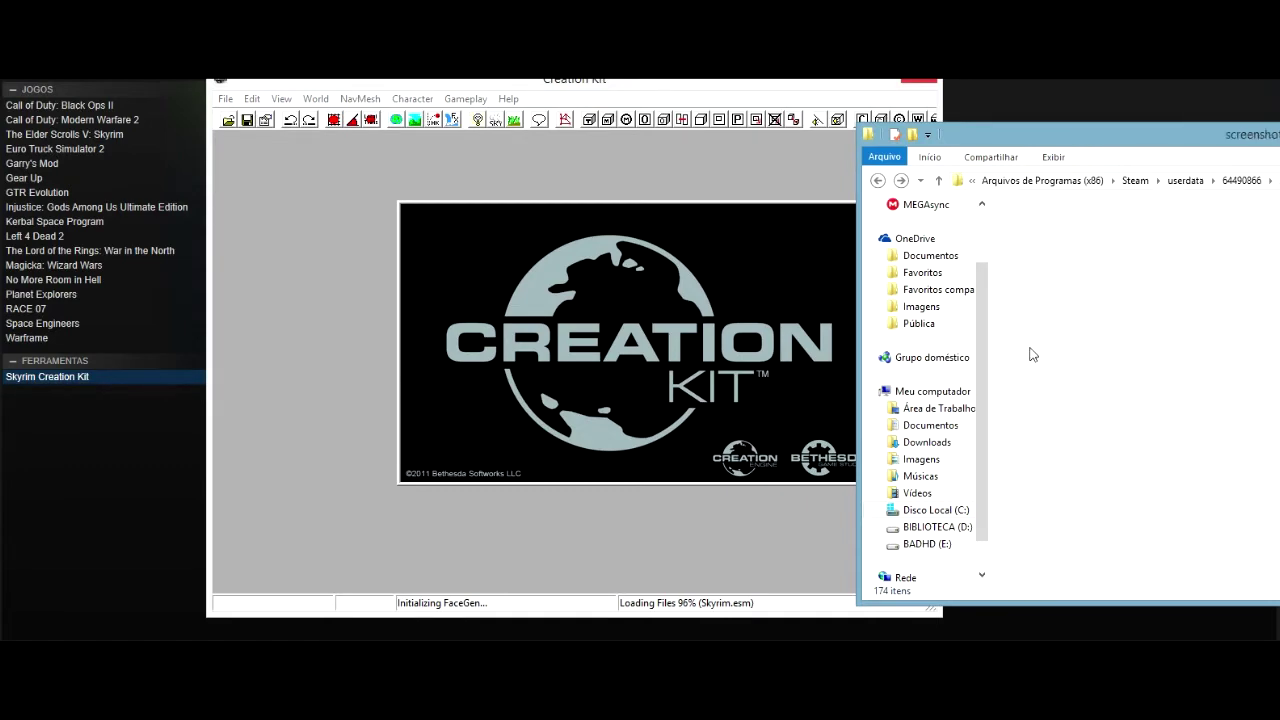
drag(1200, 135, 985, 112)
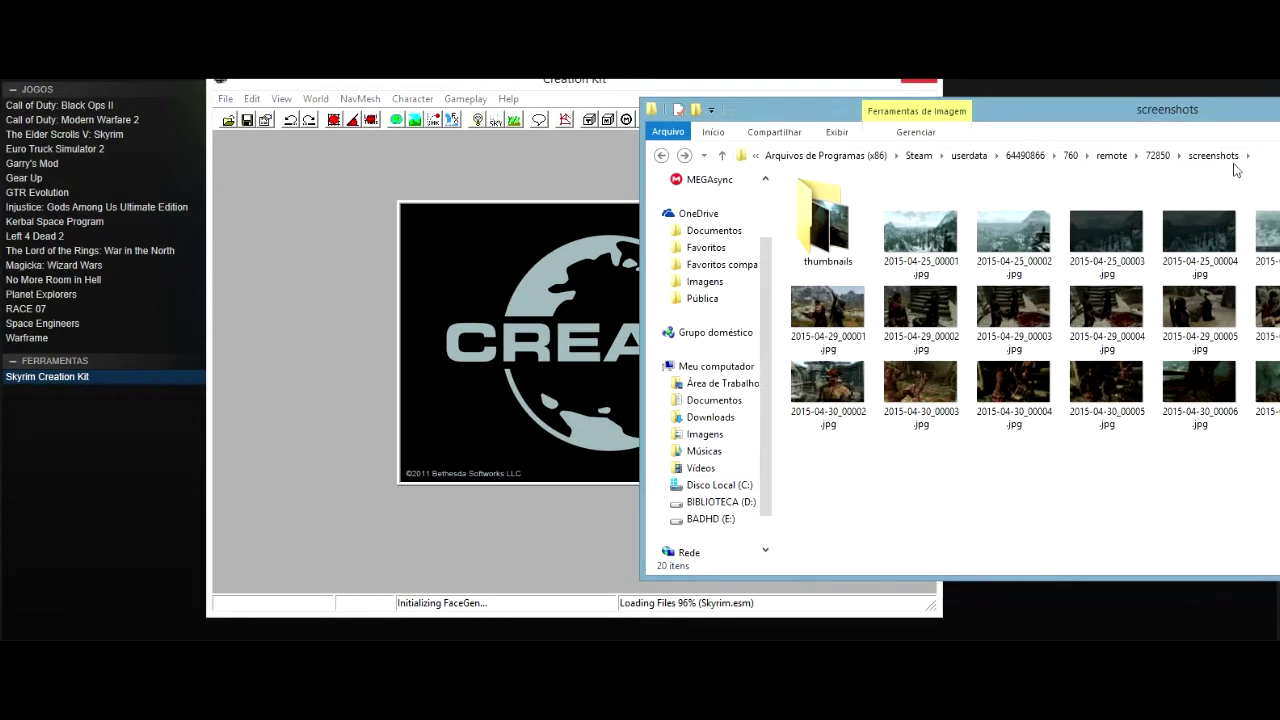
drag(1150, 114, 1003, 114)
click(1169, 151)
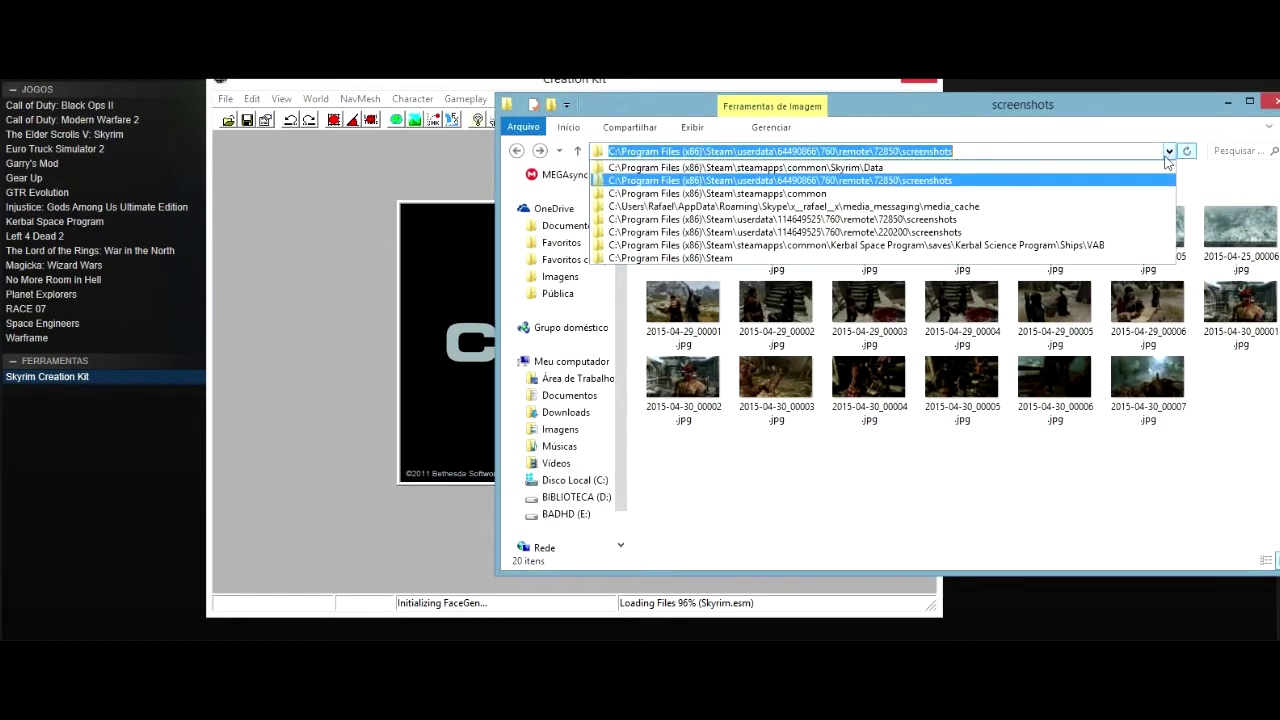
click(930, 167)
scroll(730, 300, down, 11)
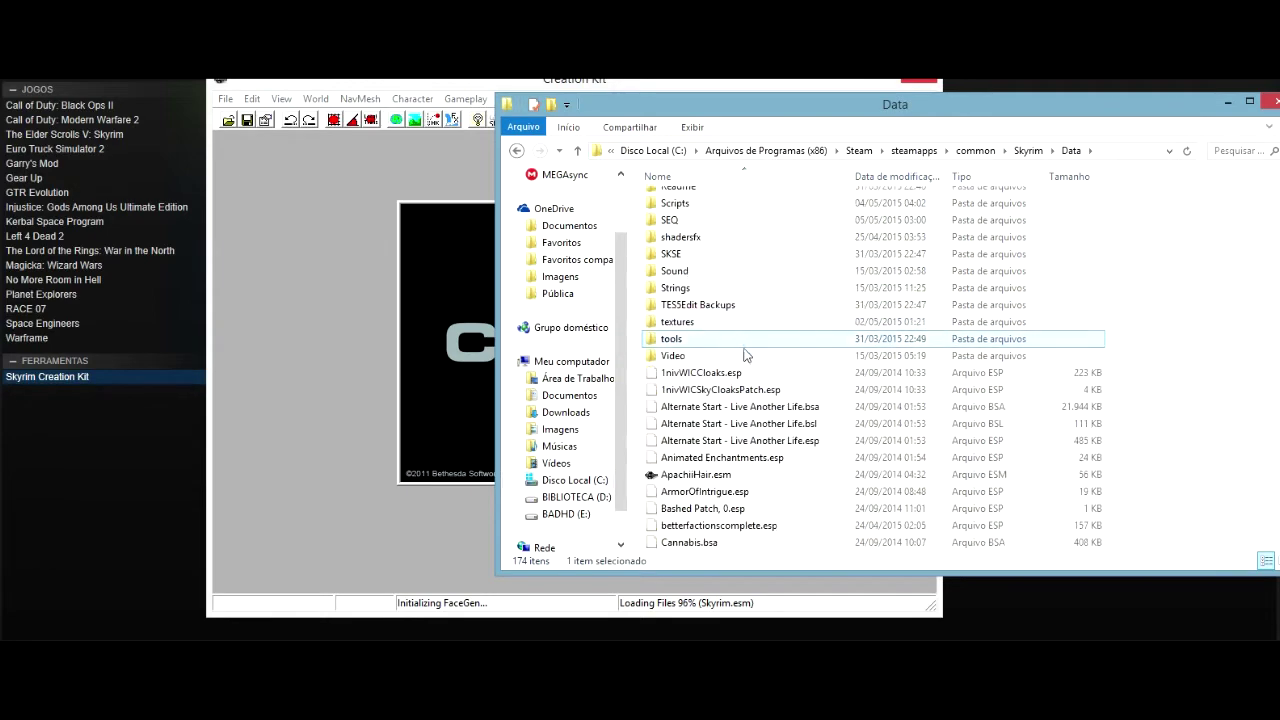
scroll(749, 354, up, 3)
click(744, 350)
scroll(744, 357, up, 4)
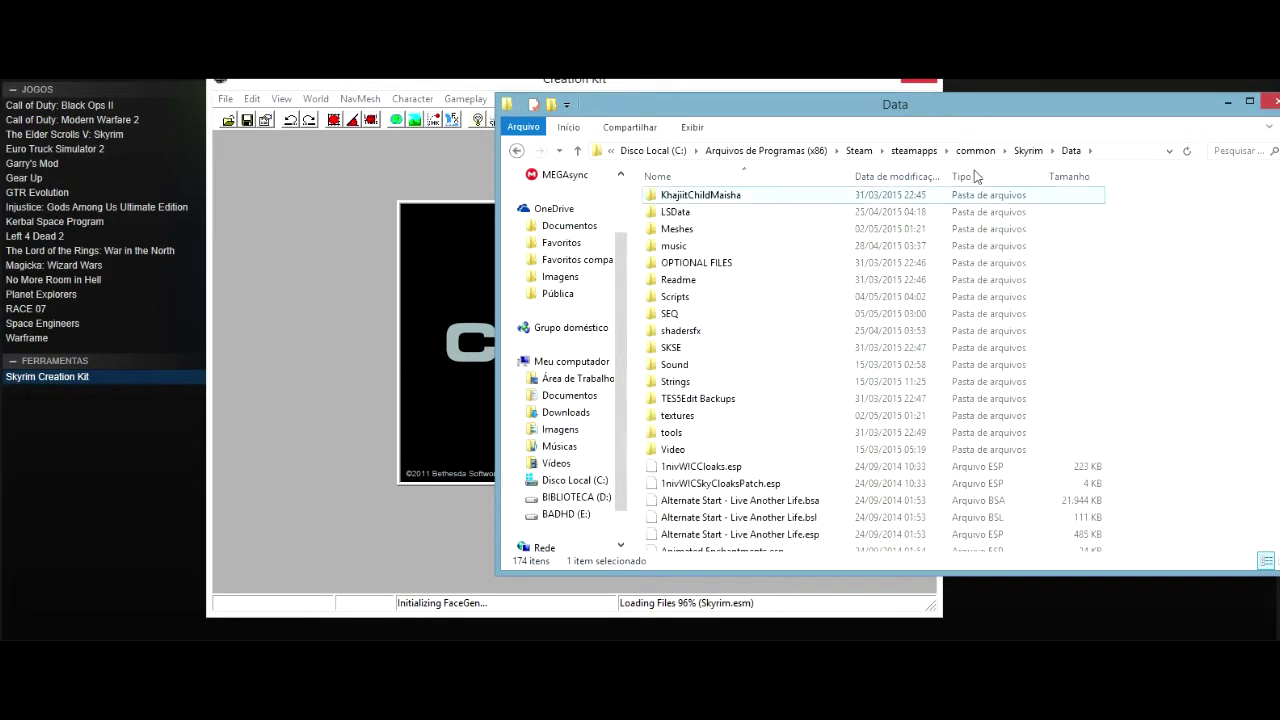
Return to the Skyrim folder, look through its files around GenerateSEQ.bat, and move the folder window aside
click(1028, 150)
scroll(722, 362, down, 3)
scroll(728, 385, down, 7)
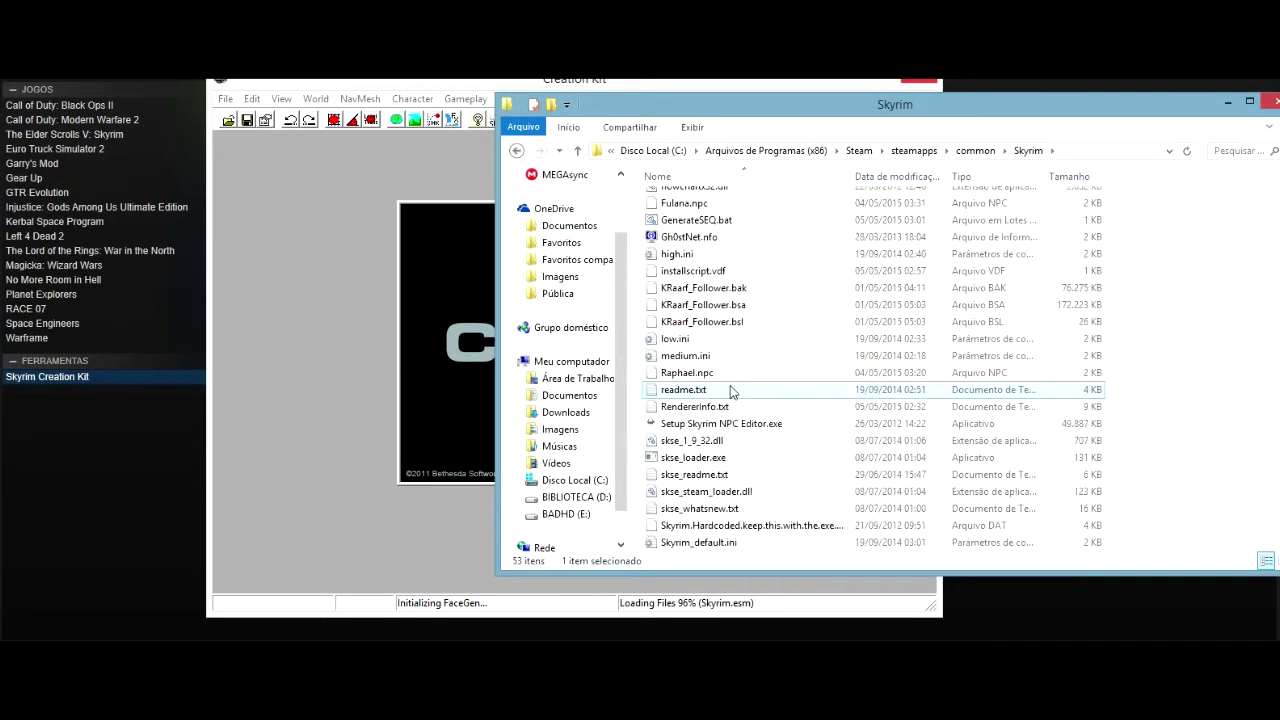
scroll(730, 399, up, 4)
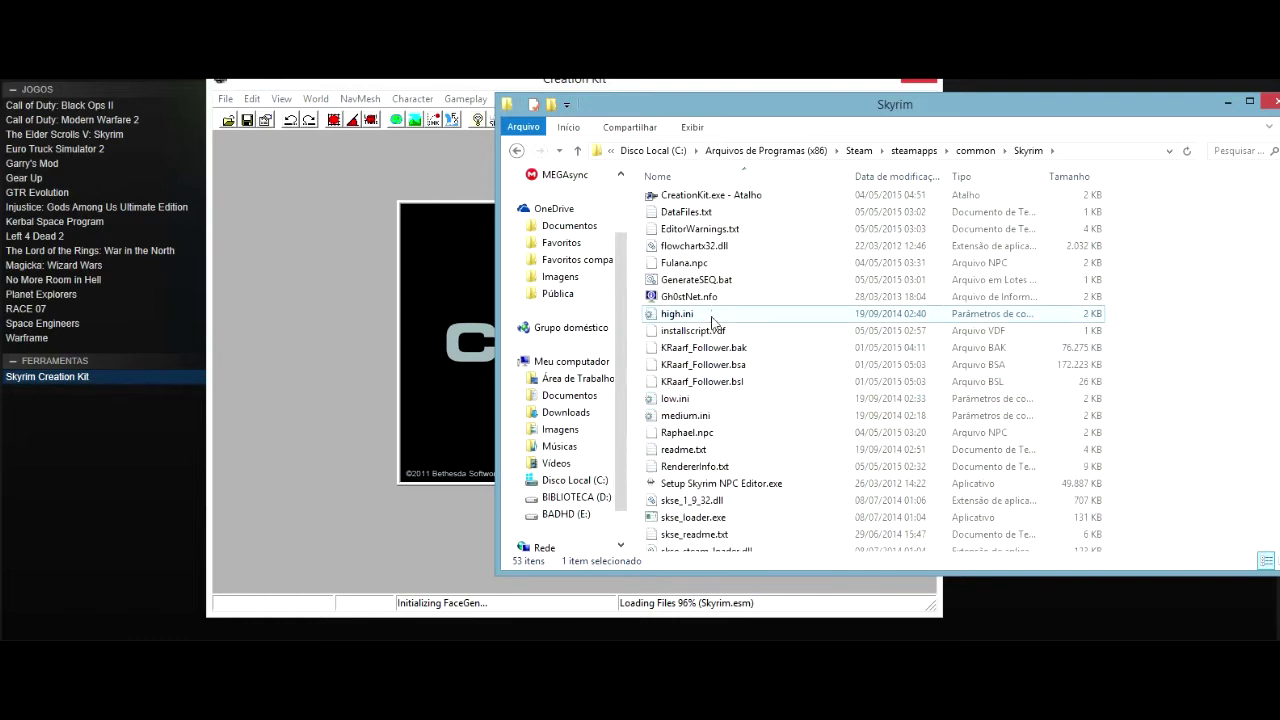
scroll(687, 430, down, 3)
scroll(688, 410, up, 3)
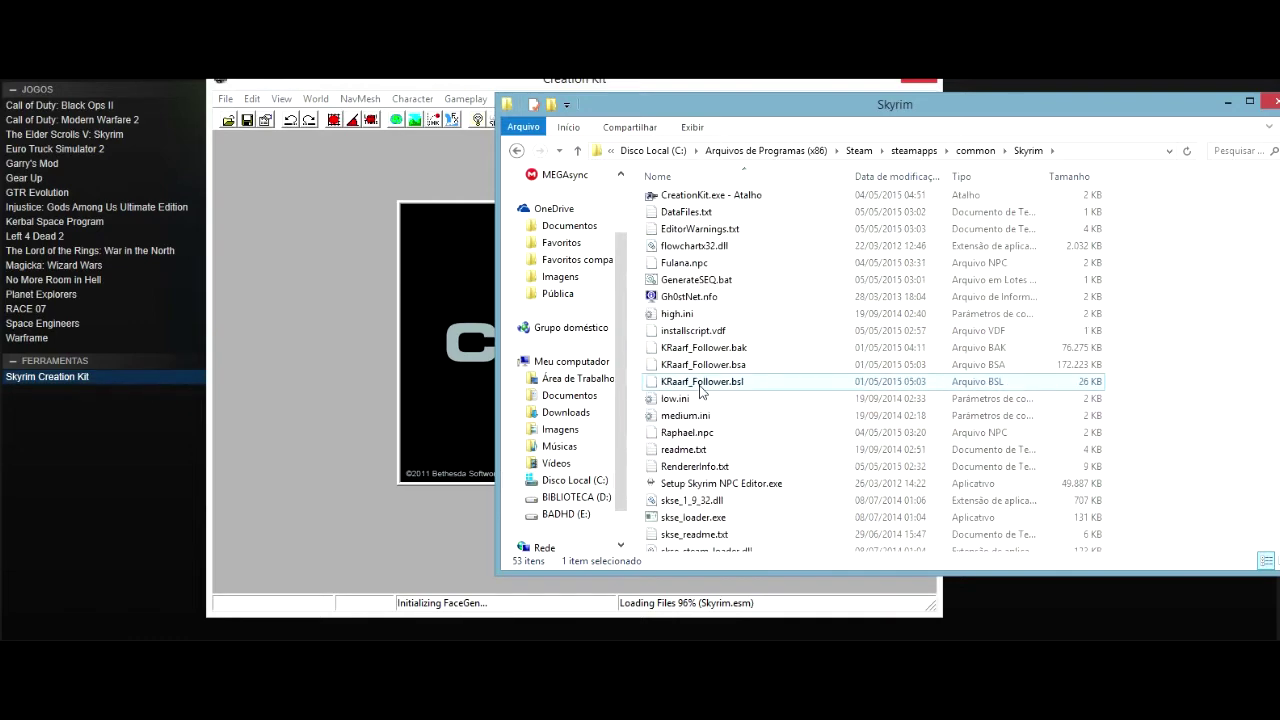
drag(813, 116, 1218, 131)
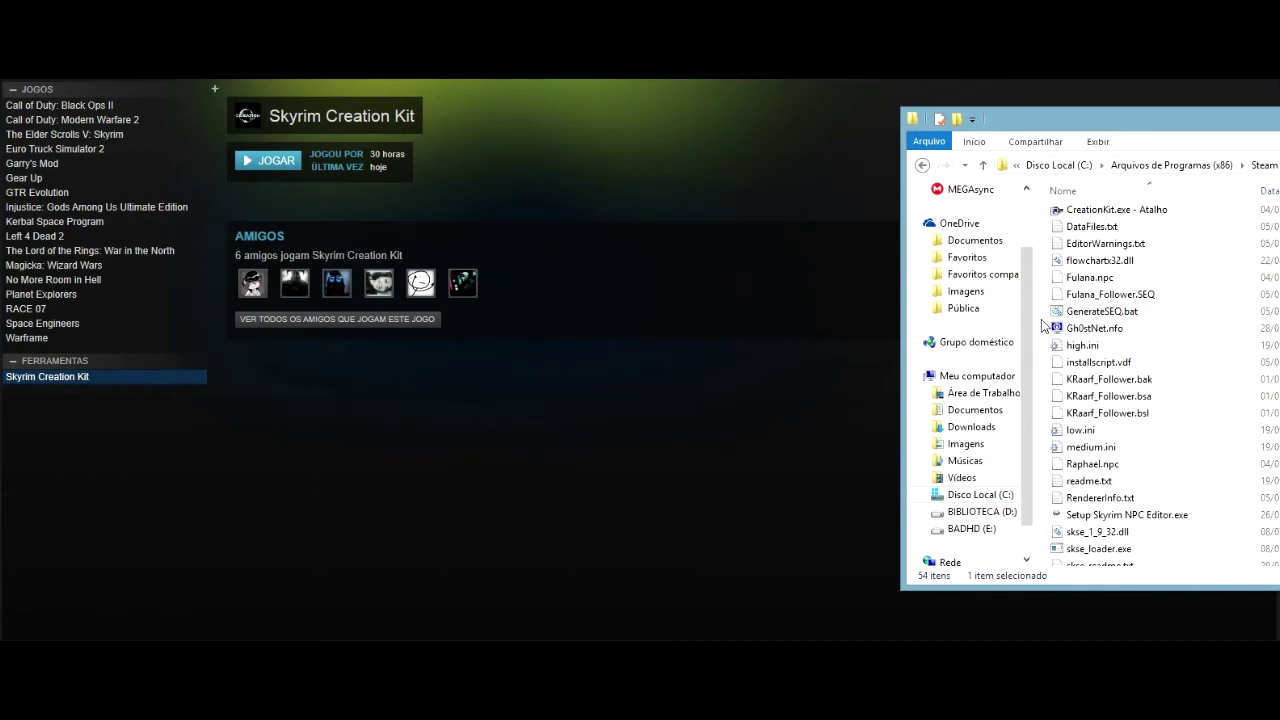
Move Fulana_Follower.SEQ from the Skyrim folder into Data\SEQ, replacing the existing file of that name
drag(1169, 129, 776, 142)
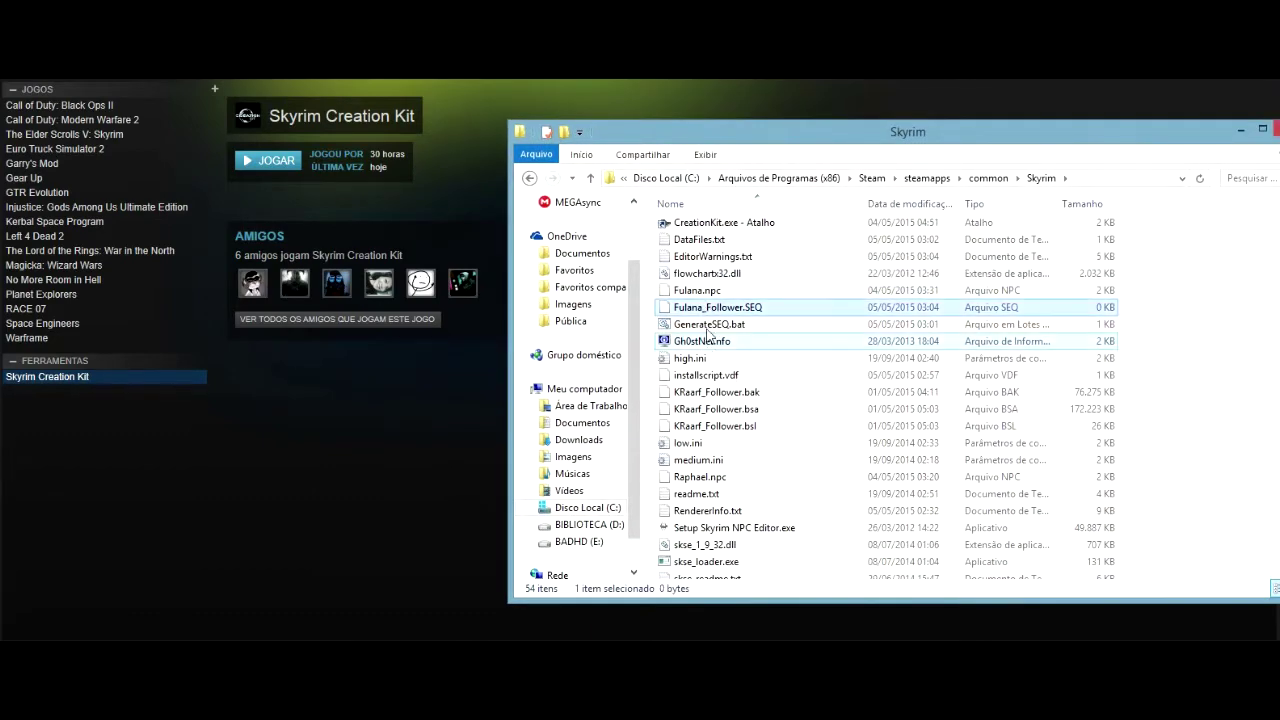
scroll(707, 340, up, 6)
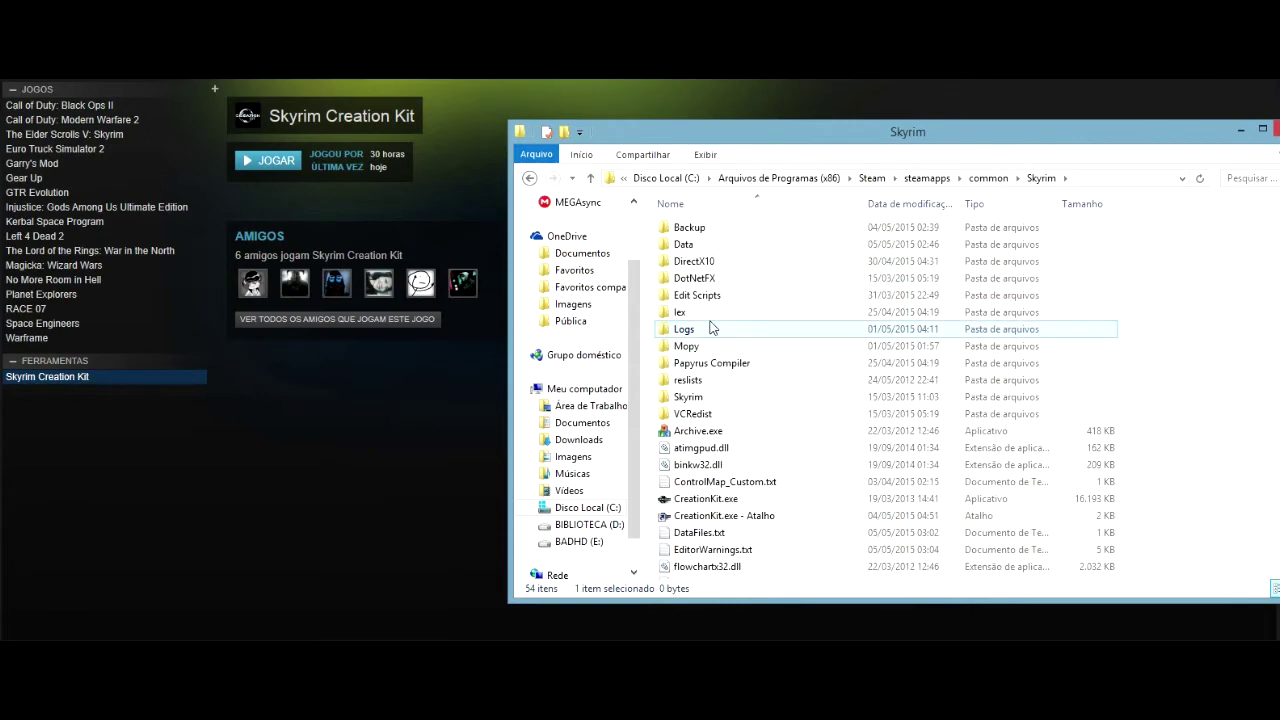
double_click(684, 244)
scroll(714, 300, down, 5)
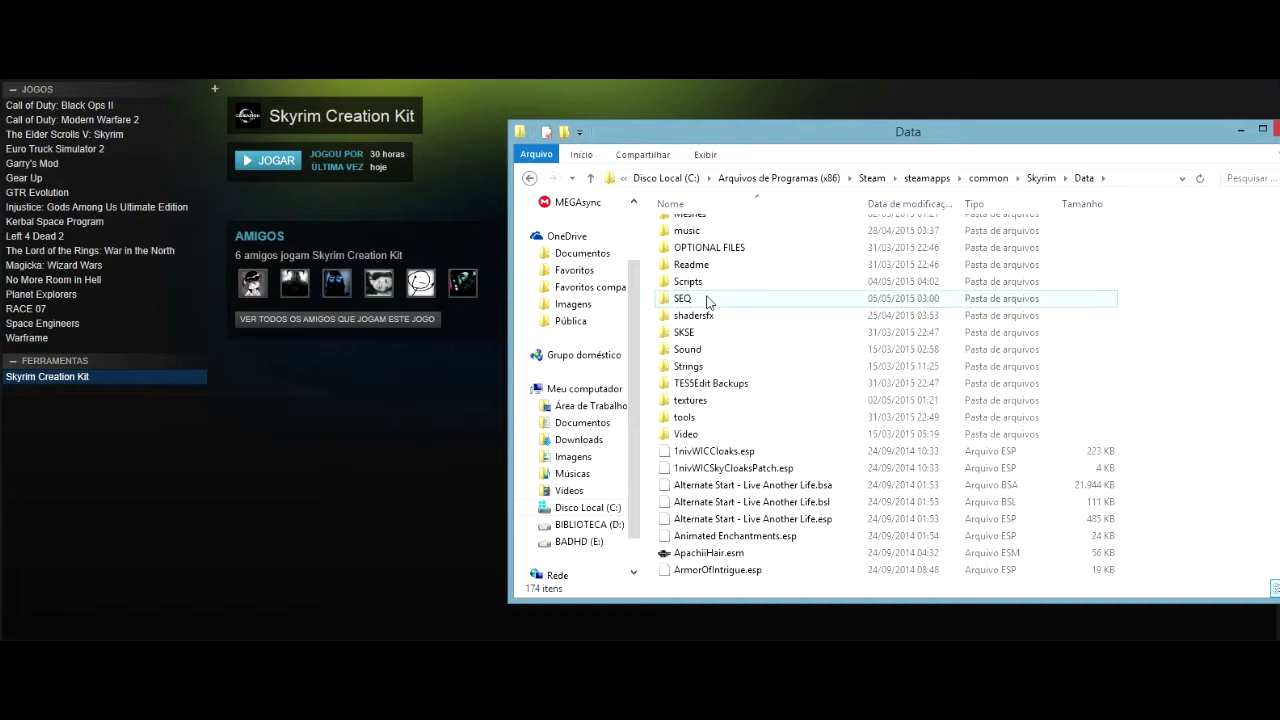
double_click(707, 299)
key(ctrl+v)
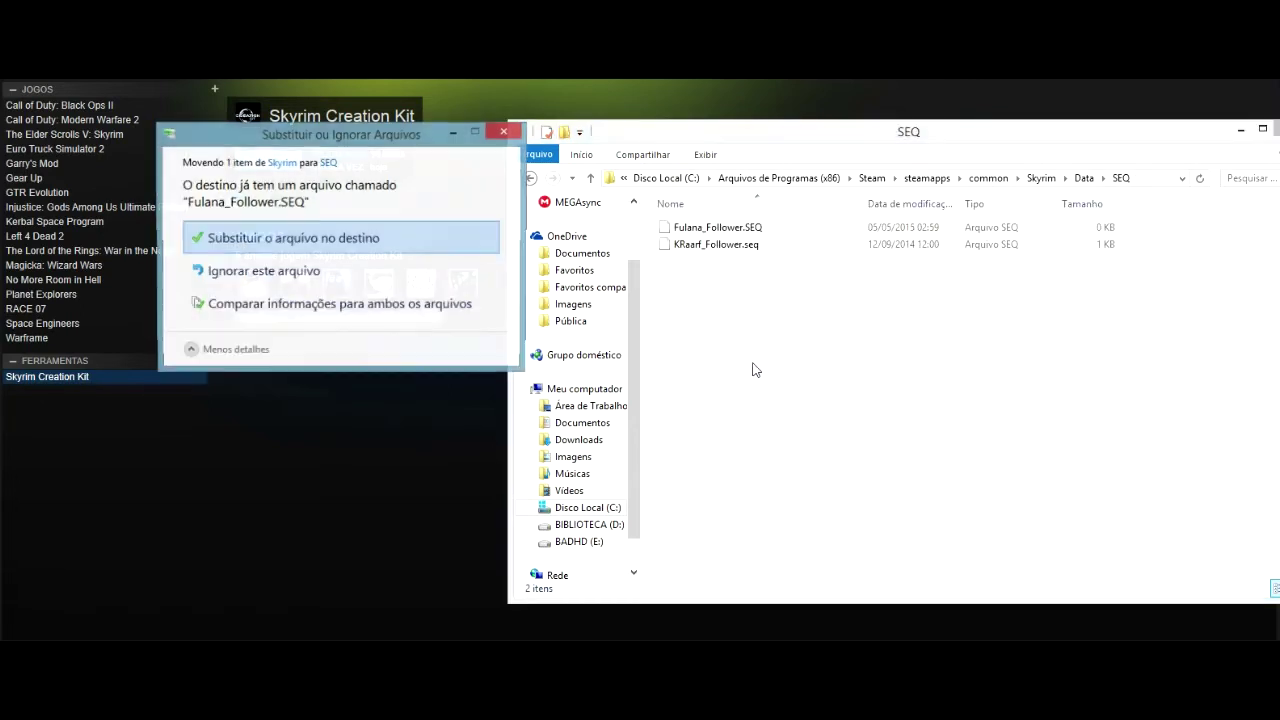
click(364, 247)
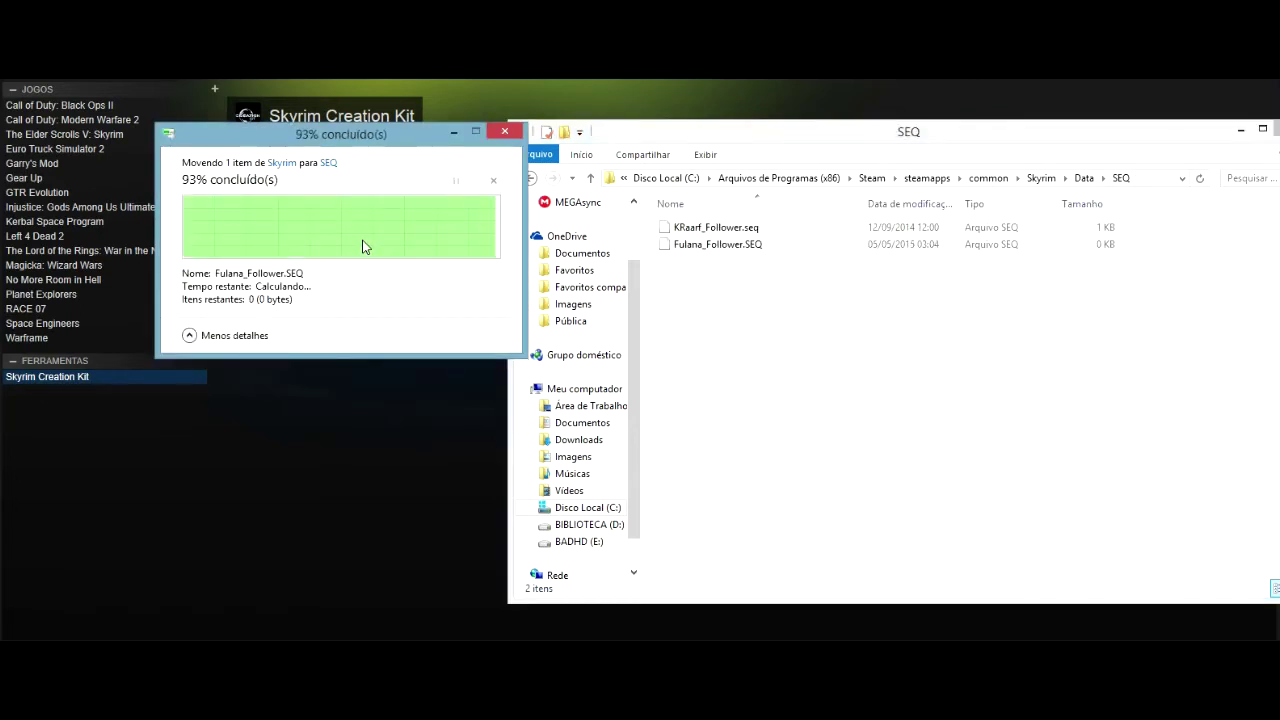
Check Fulana_Follower.SEQ in Data\SEQ and return to the Skyrim folder to locate GenerateSEQ.bat and CreationKit.exe
click(708, 246)
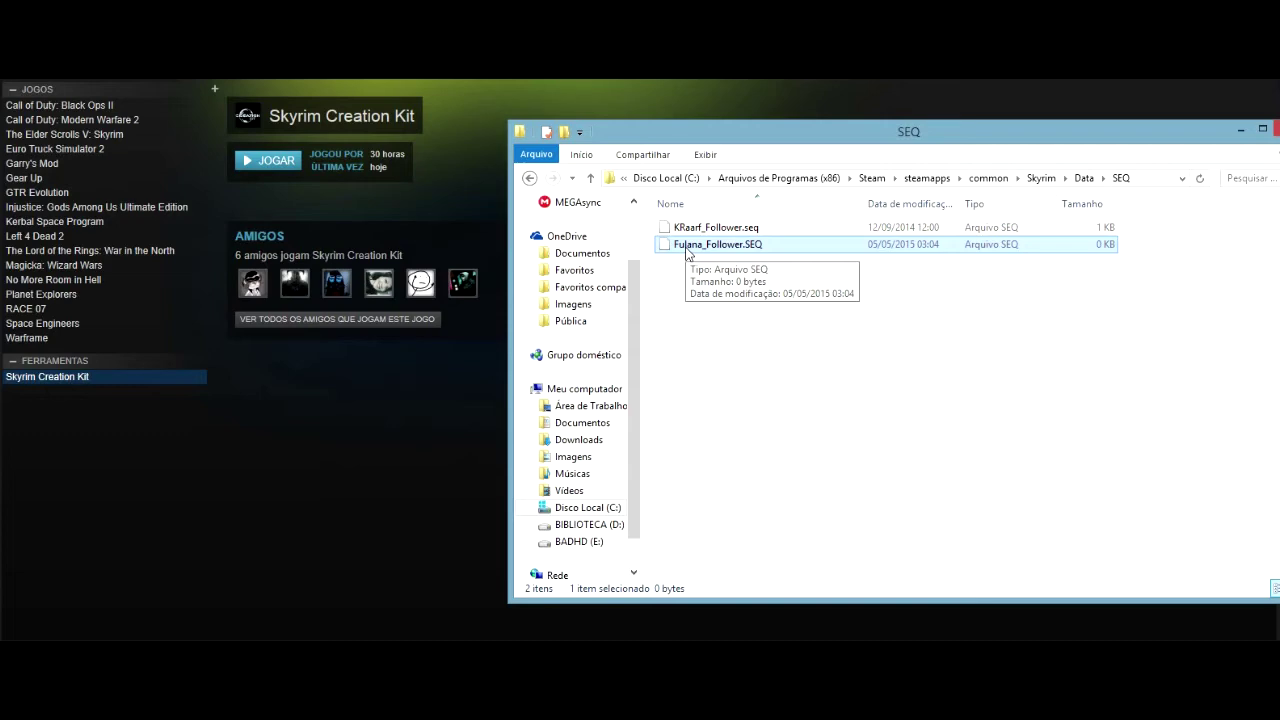
key(BackSpace)
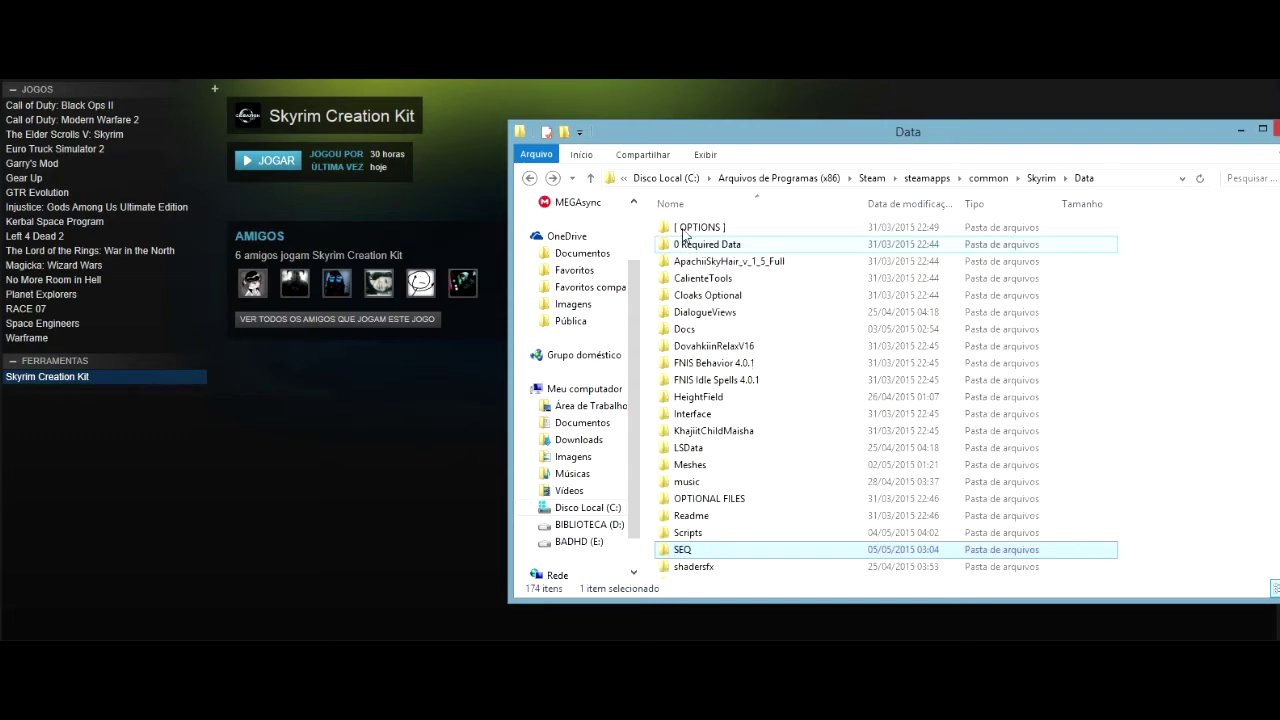
key(BackSpace)
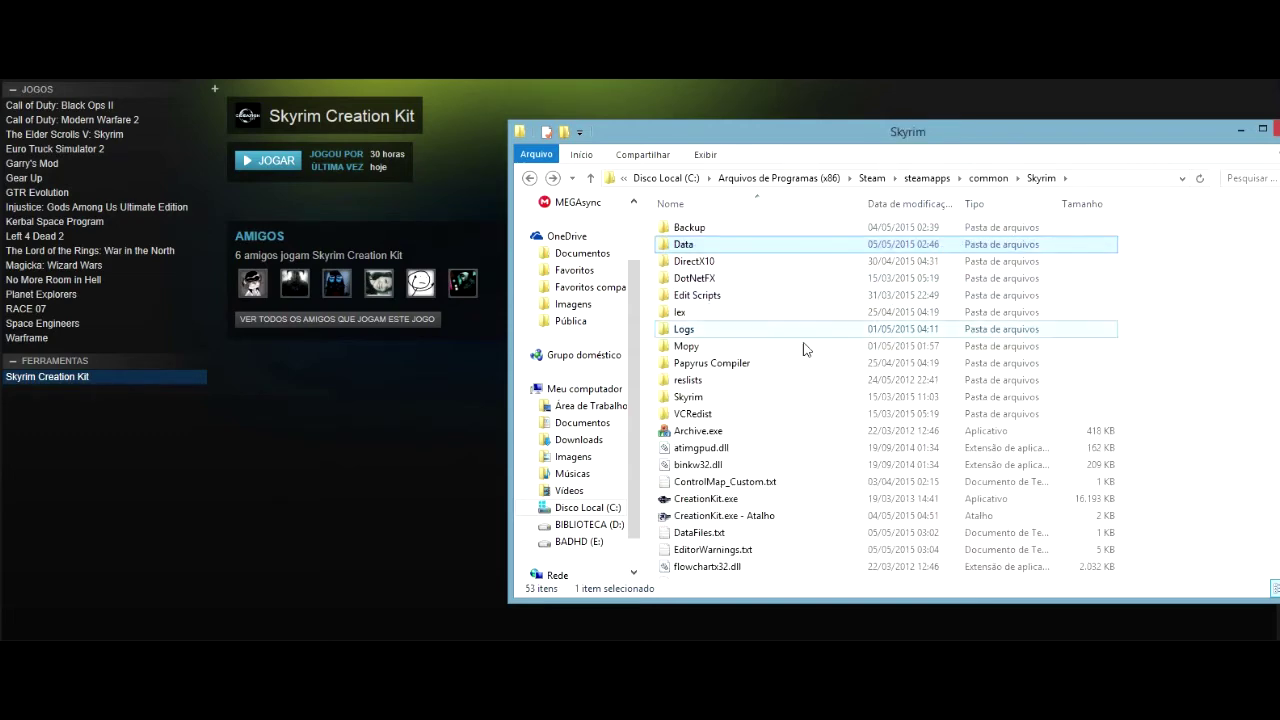
scroll(850, 290, down, 10)
scroll(697, 501, up, 7)
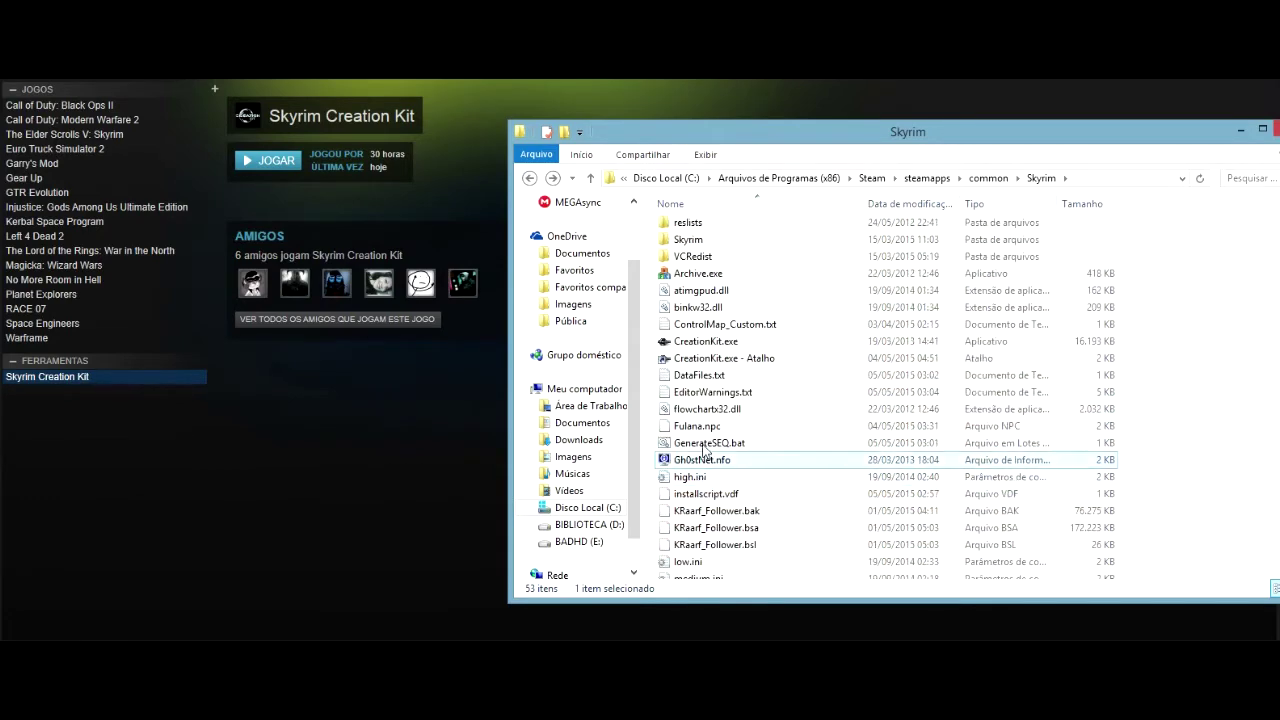
click(700, 442)
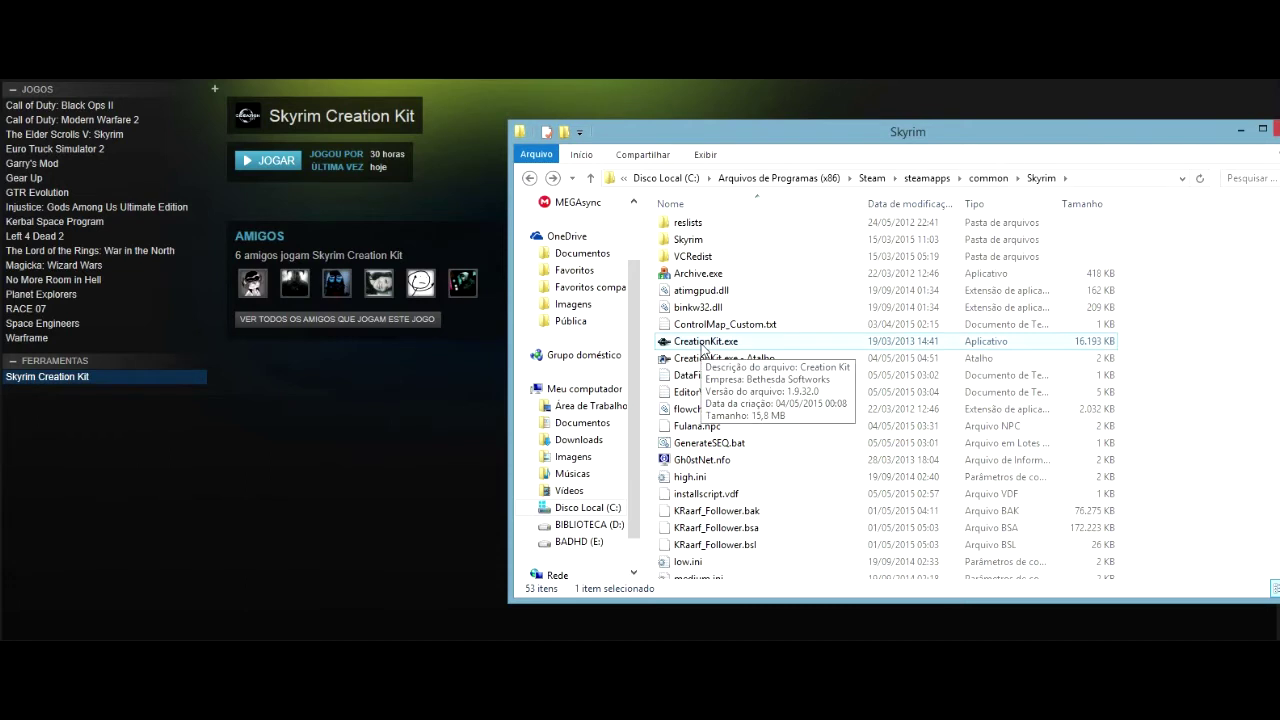
click(707, 343)
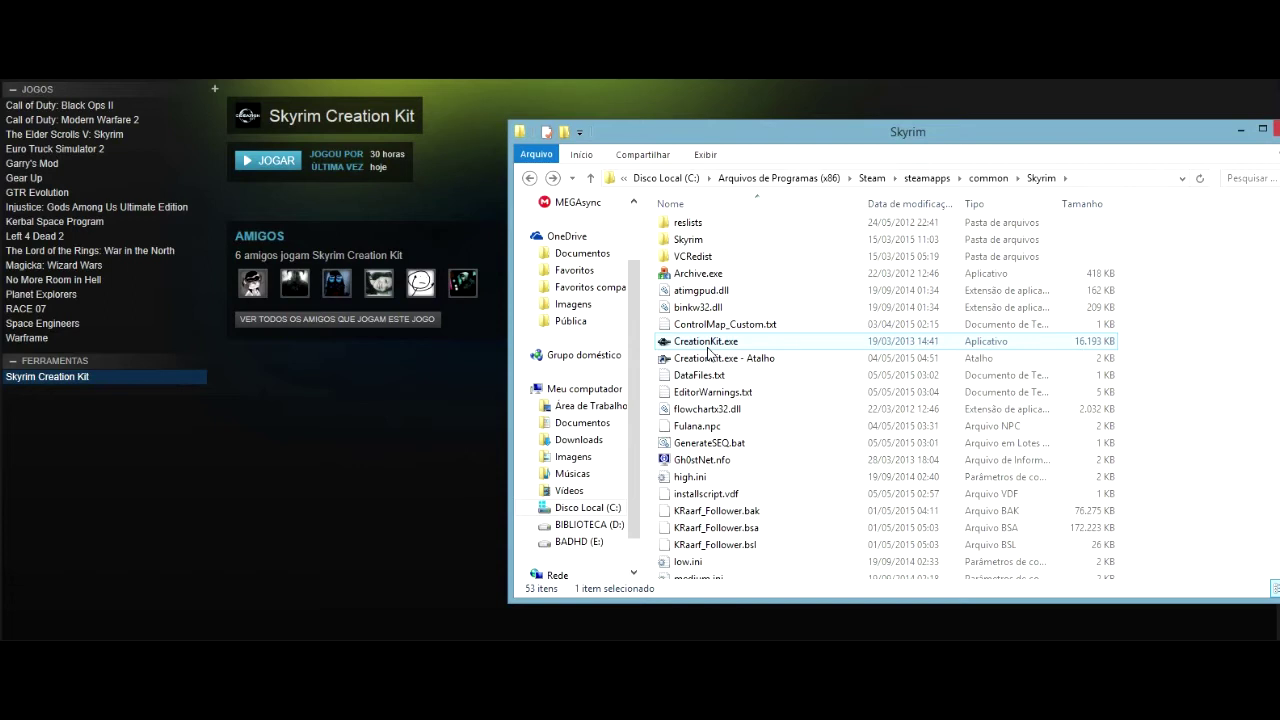
double_click(707, 344)
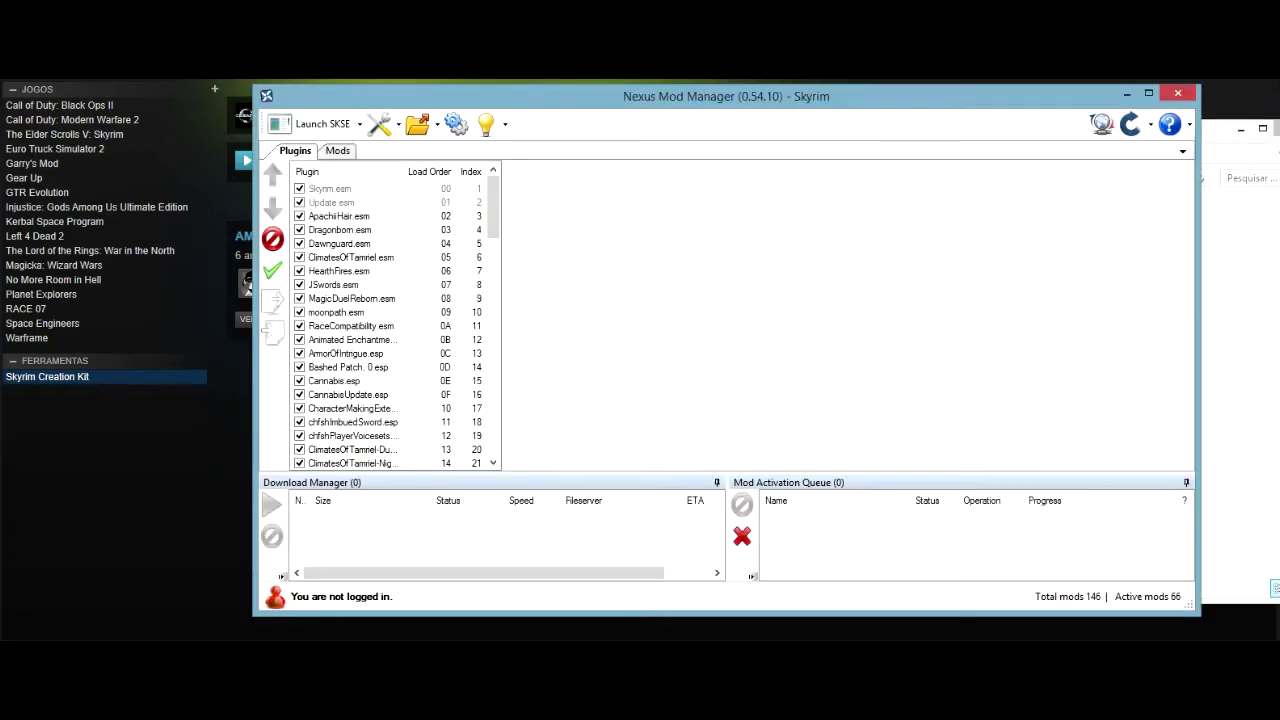
Switch to Nexus Mod Manager and select Fulana_Follower.esp in the plugin list
click(480, 565)
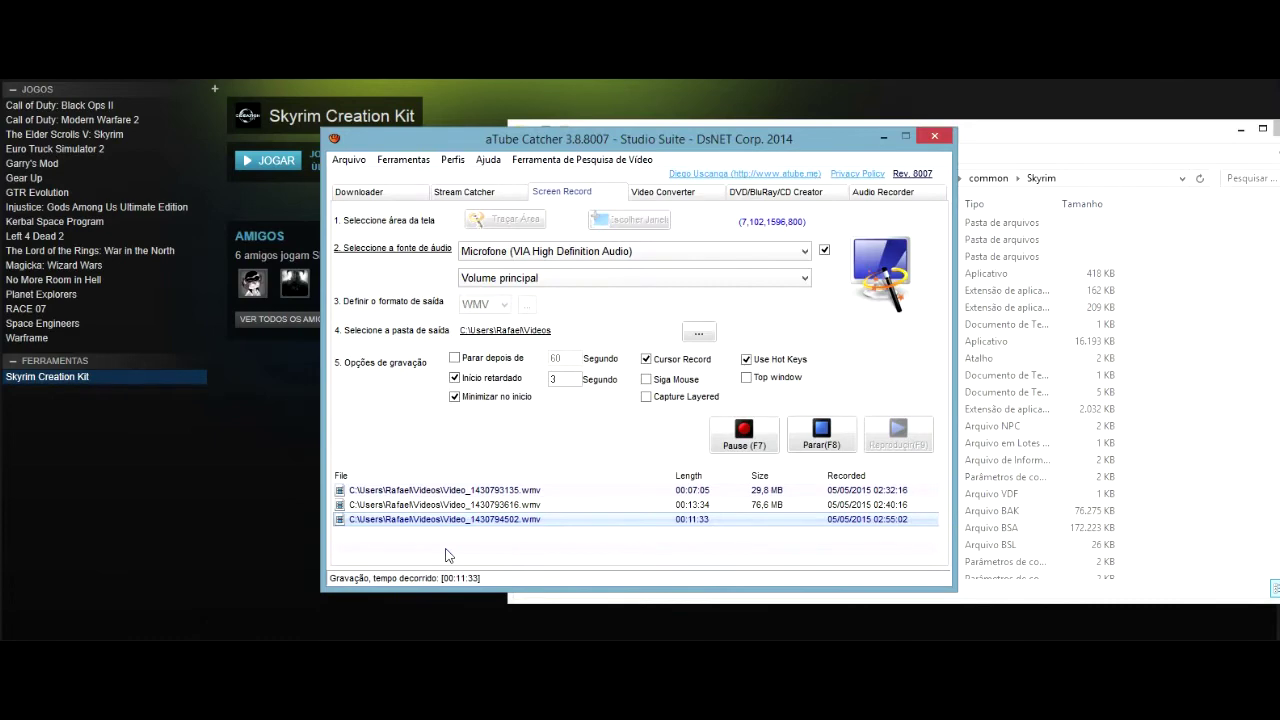
click(884, 143)
click(286, 612)
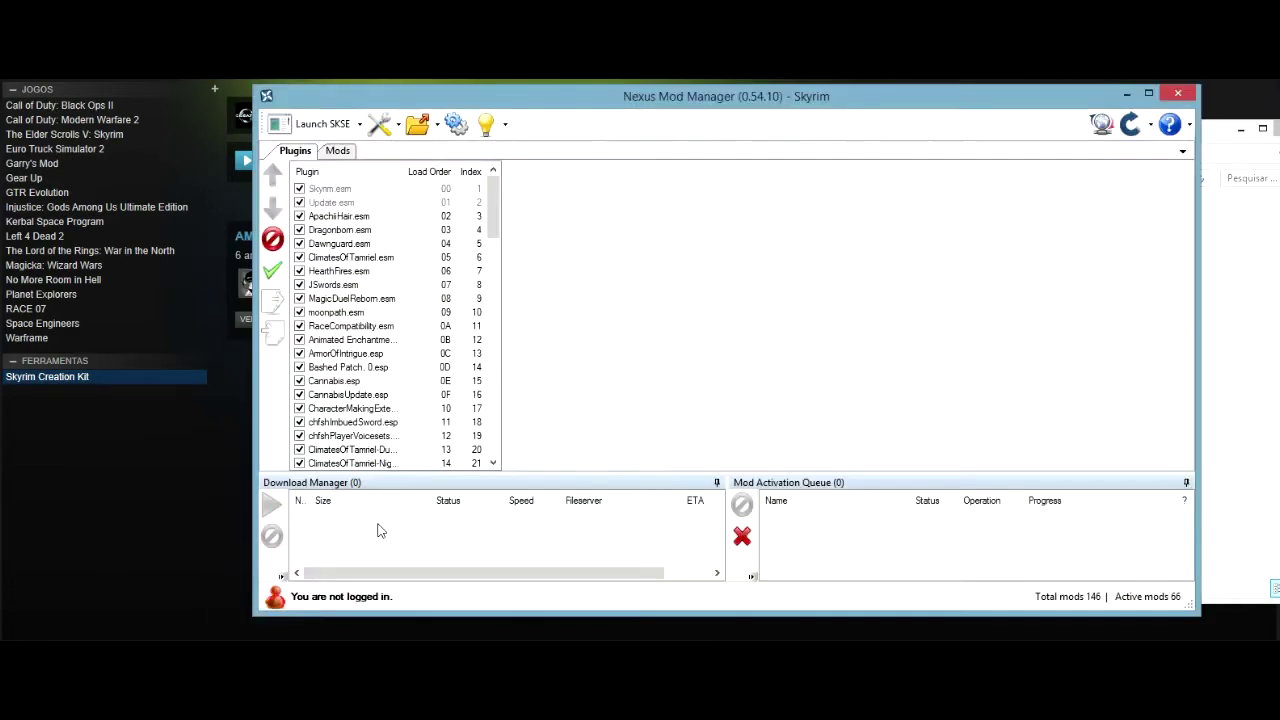
scroll(494, 311, down, 8)
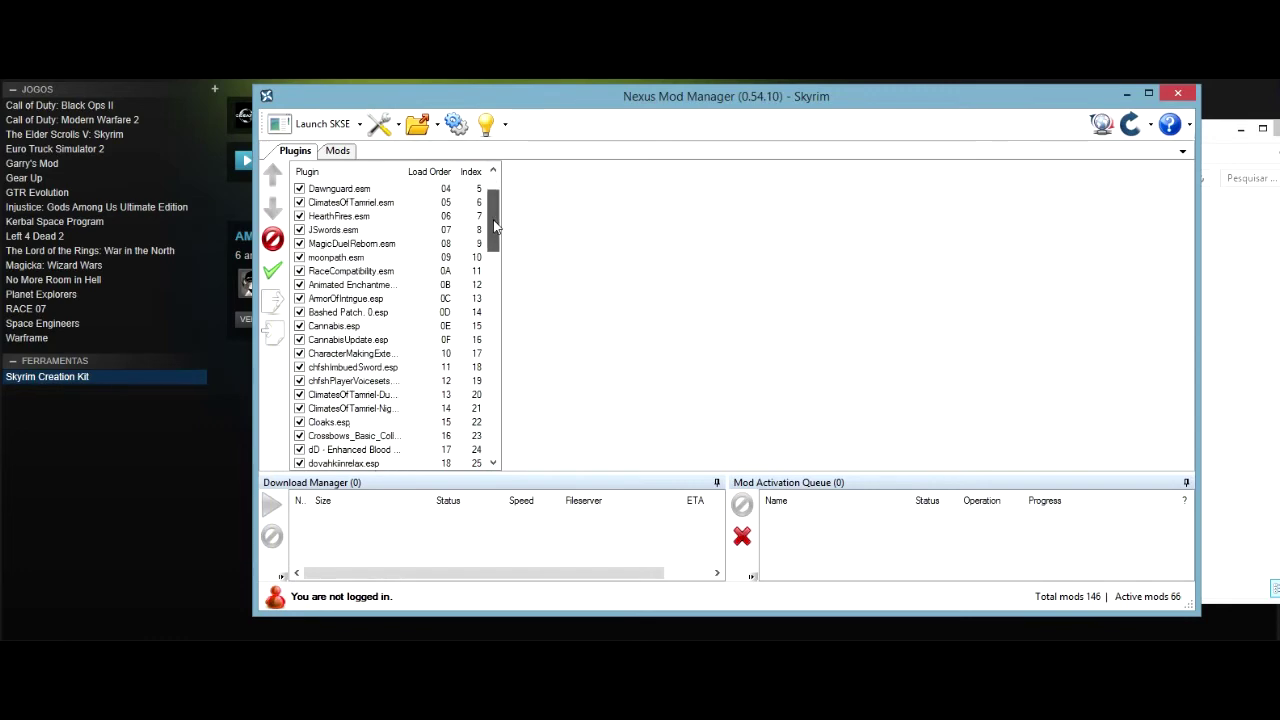
drag(494, 311, 472, 455)
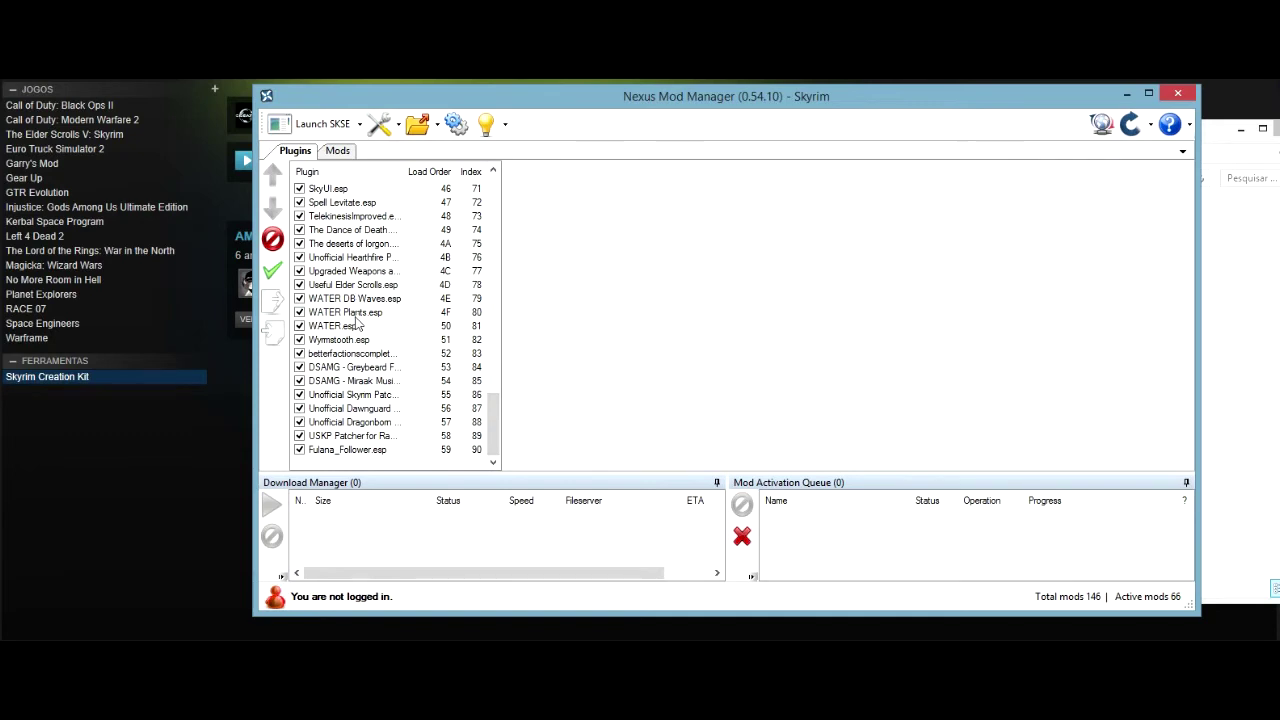
click(337, 452)
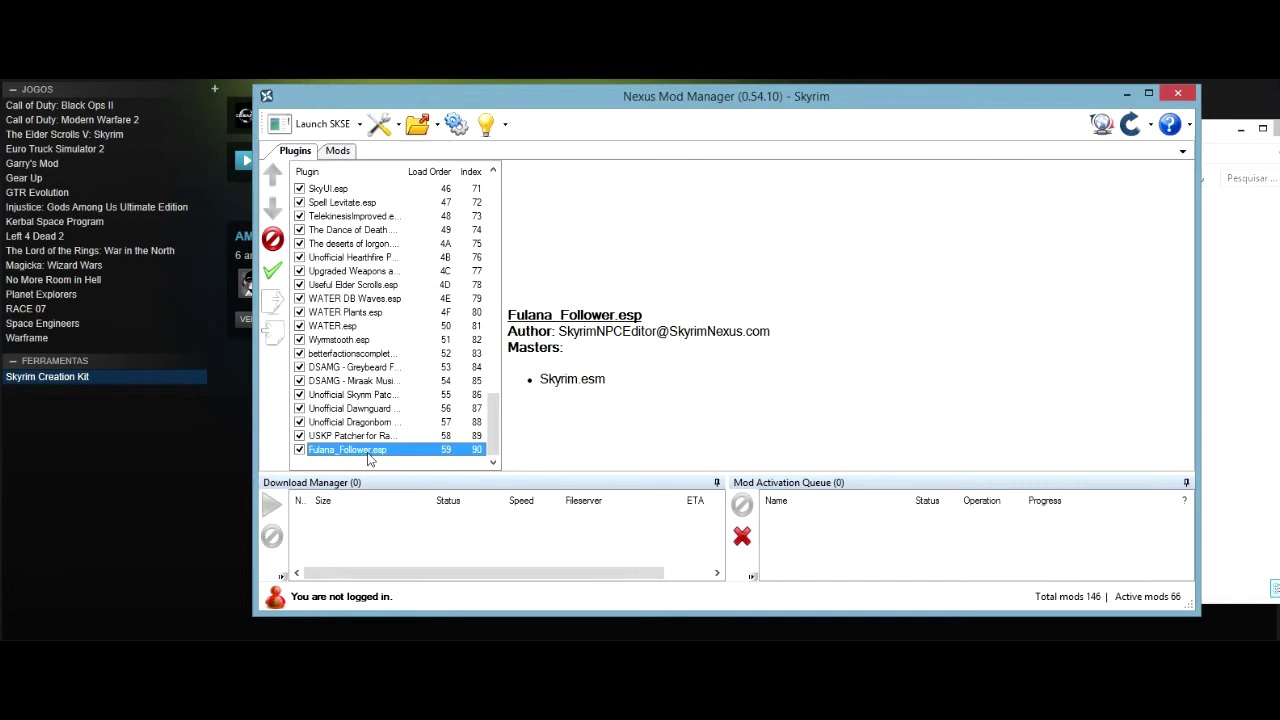
Toggle Fulana_Follower.esp off and back on, and launch Skyrim through SKSE
click(299, 450)
click(299, 451)
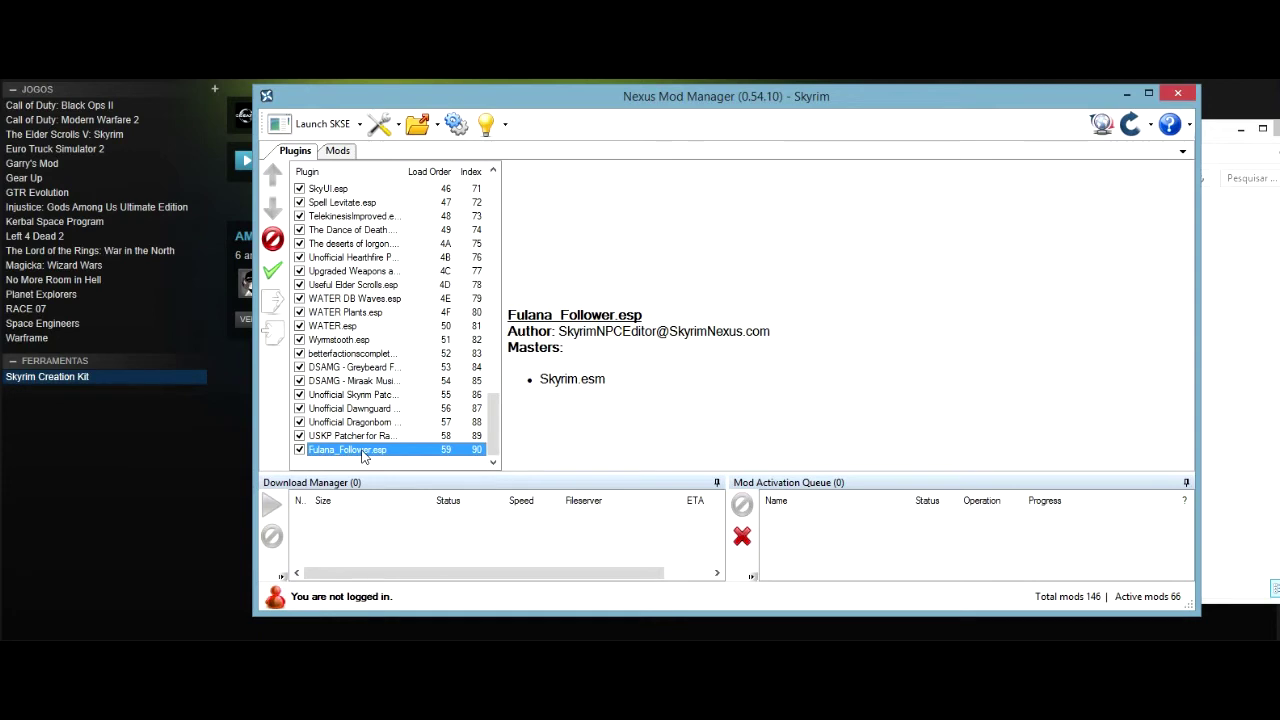
click(311, 130)
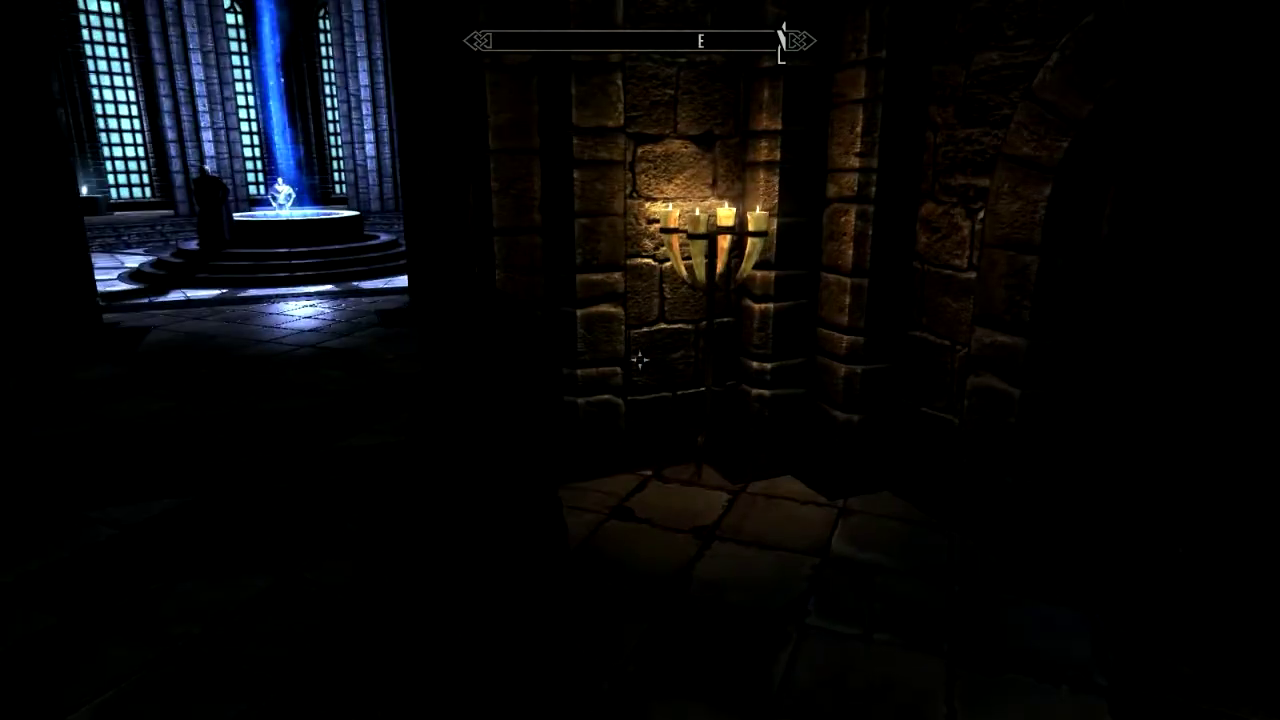
key(w)
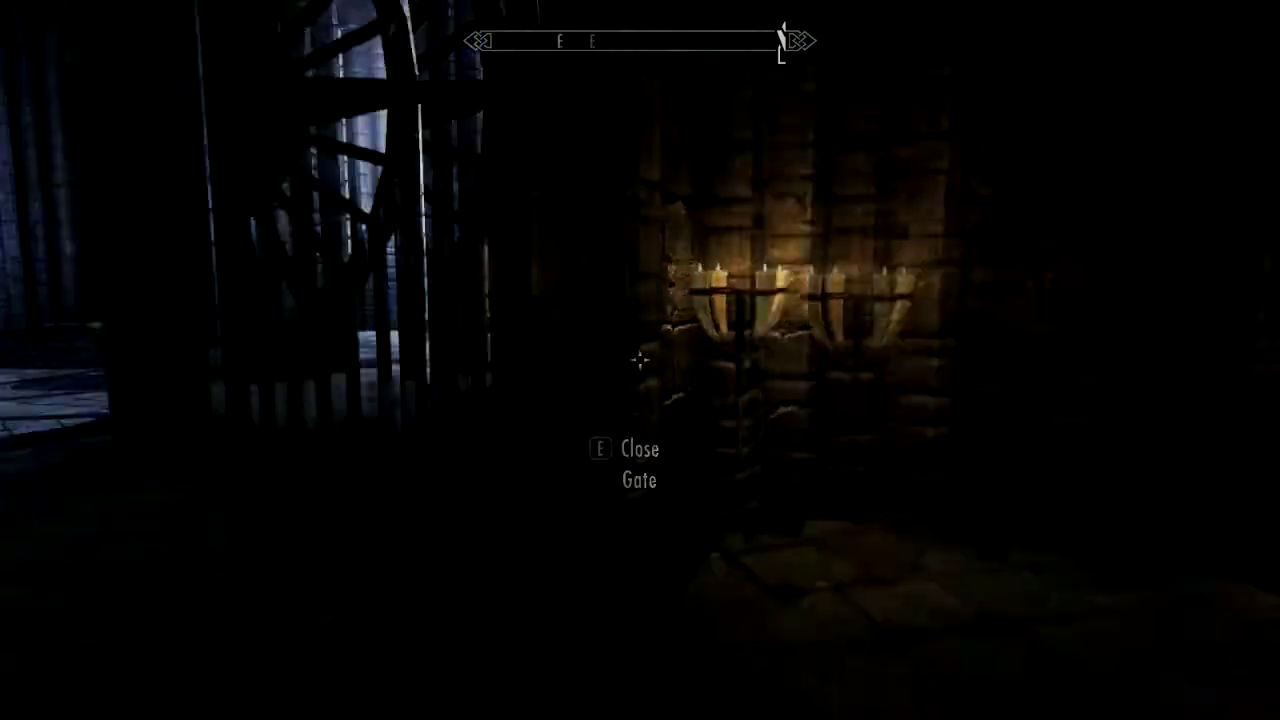
key(w)
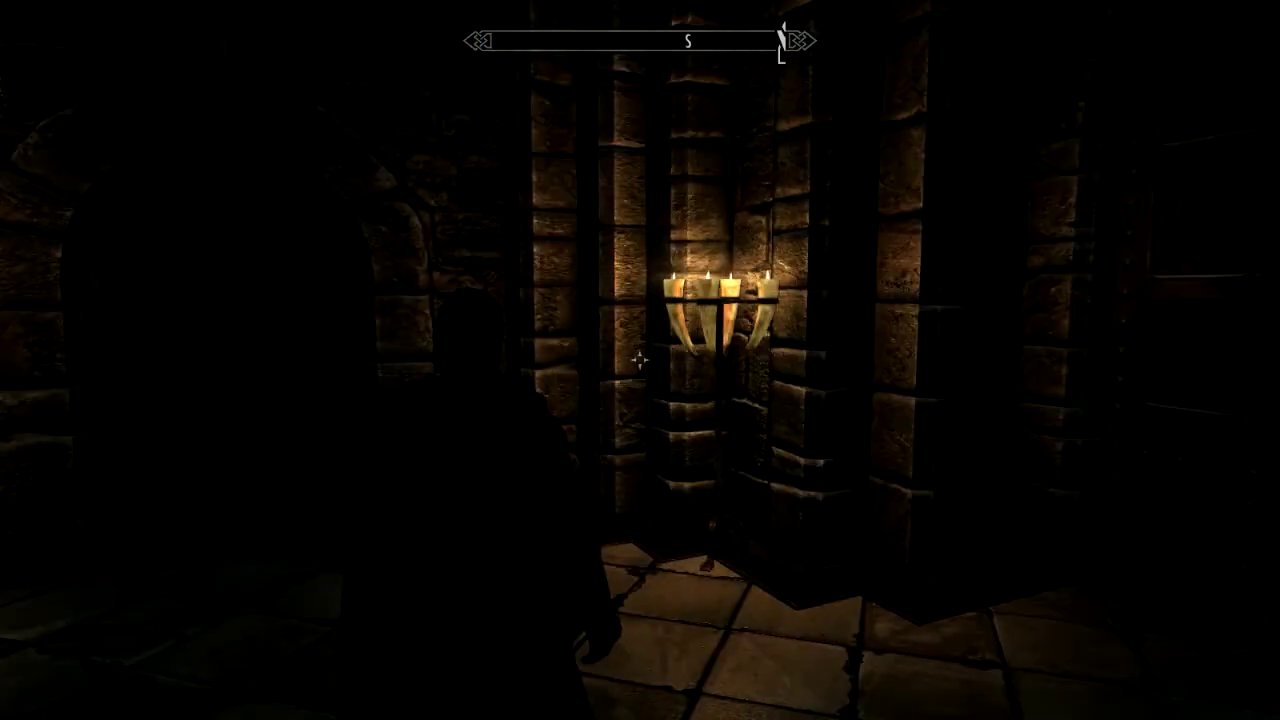
key(w)
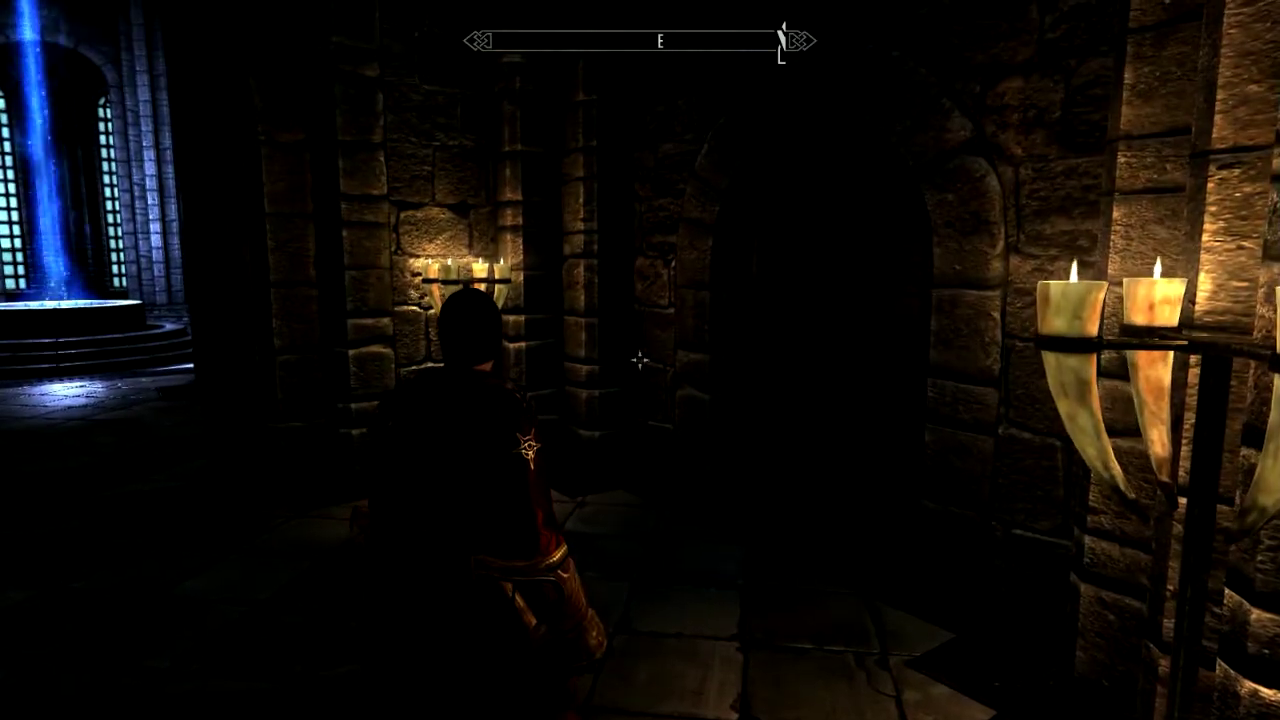
key(w)
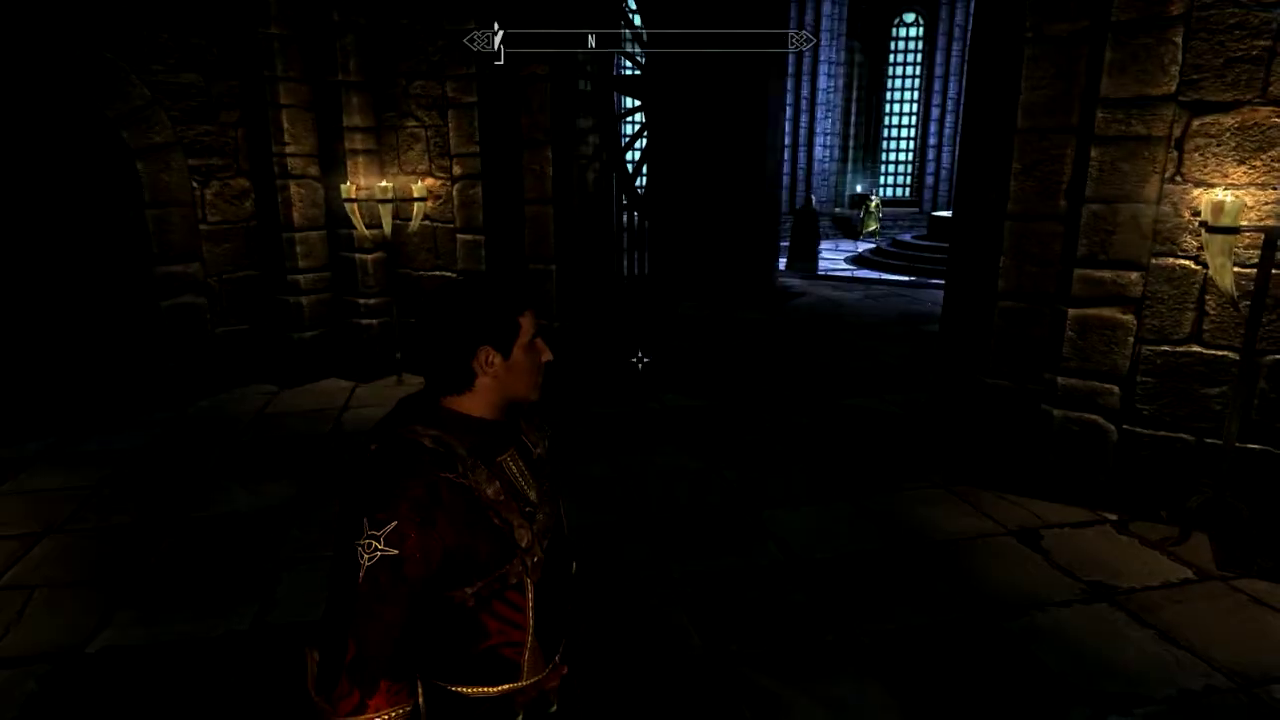
key(w)
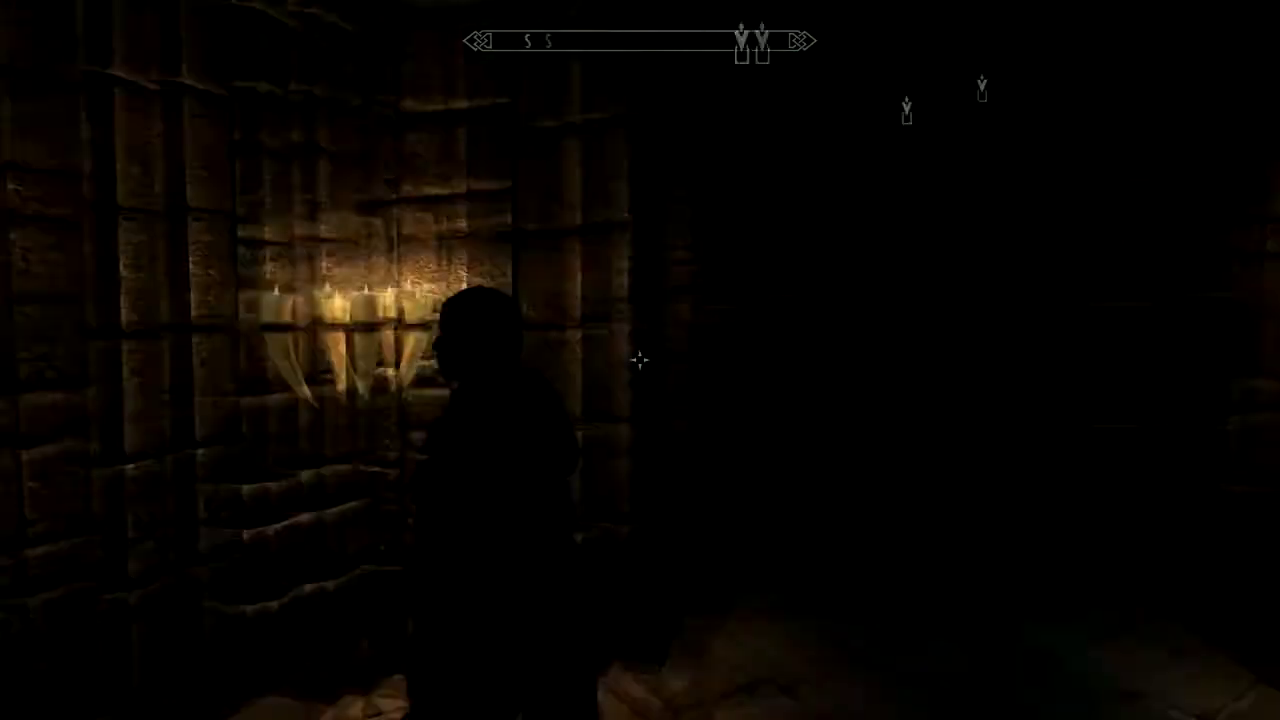
key(w)
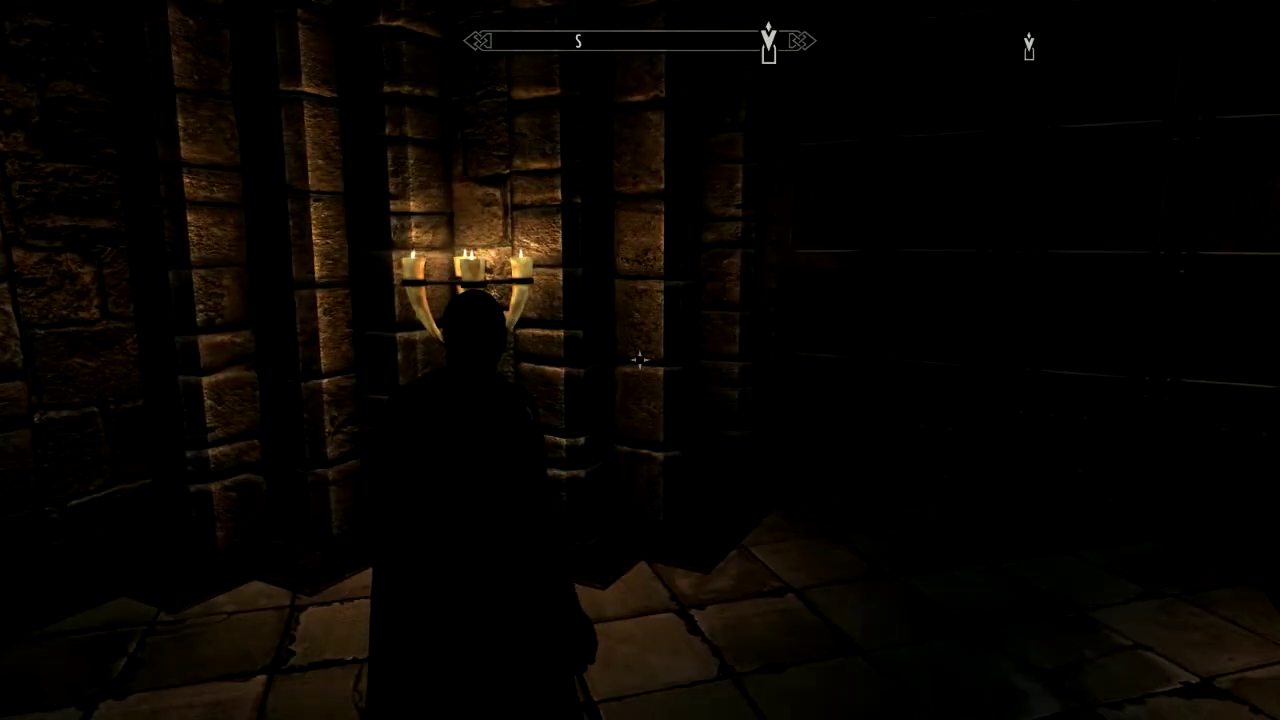
key(d)
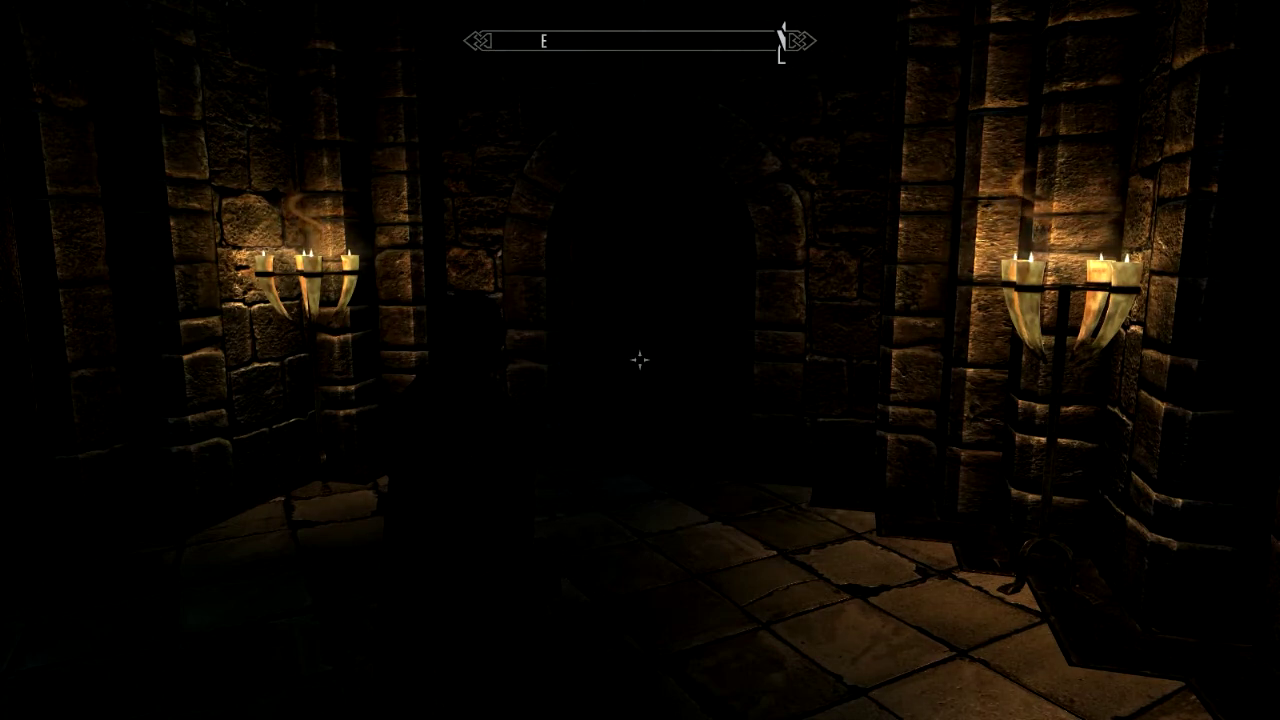
key(w)
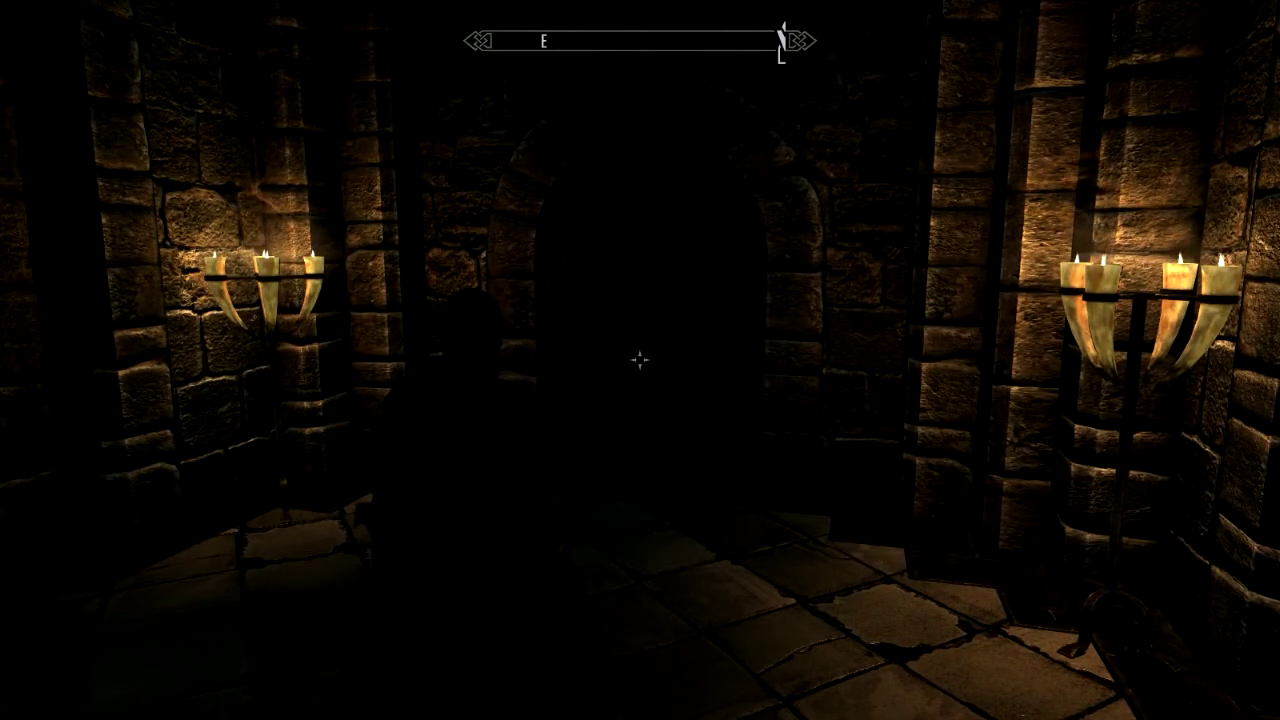
key(w)
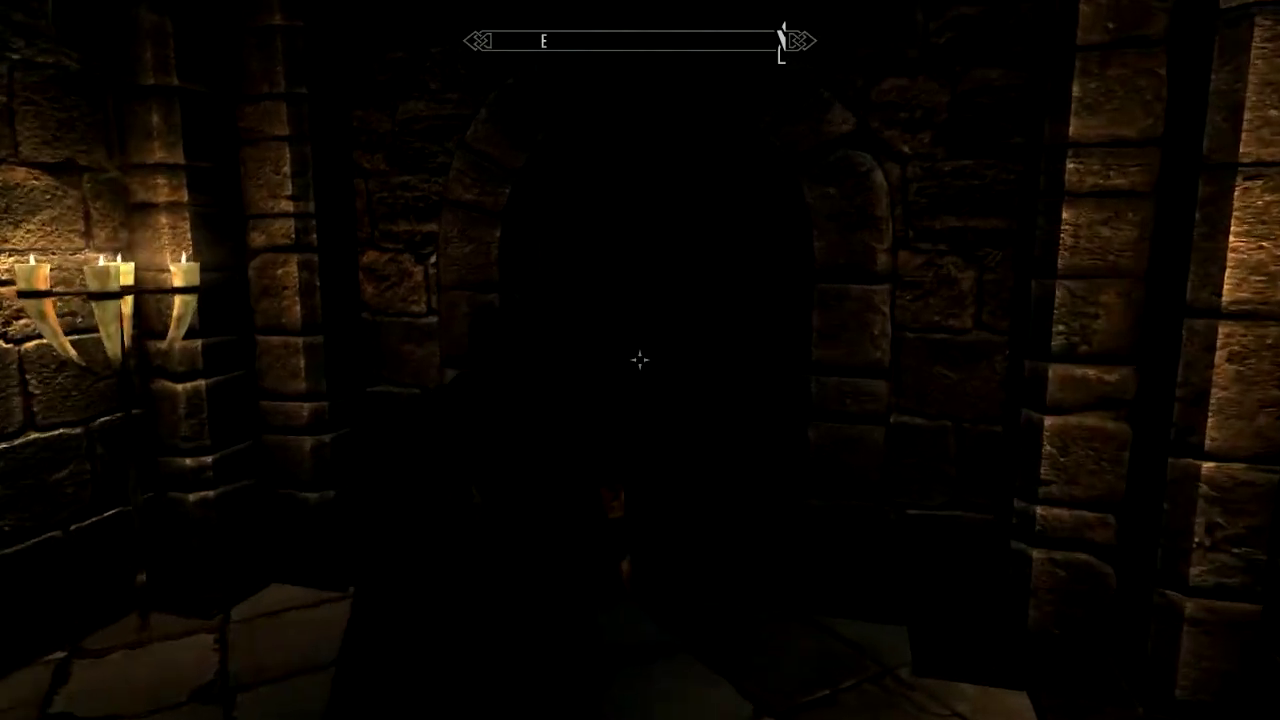
key(s)
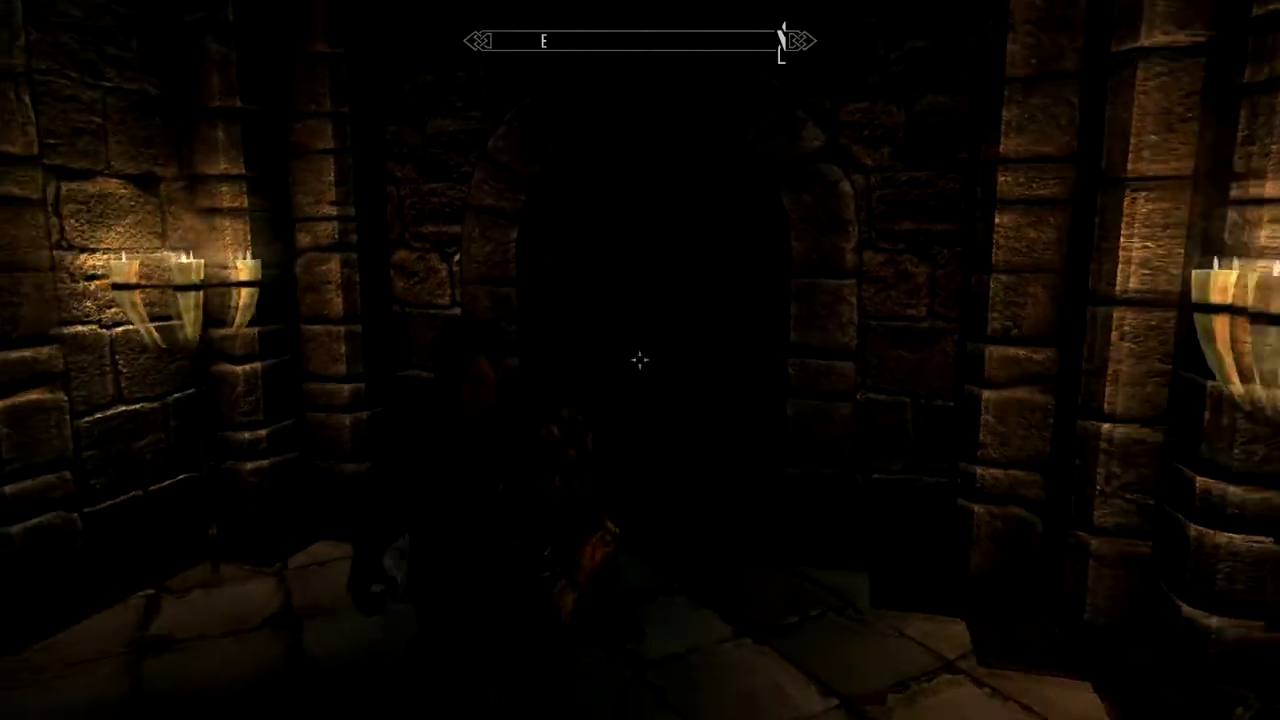
key(w)
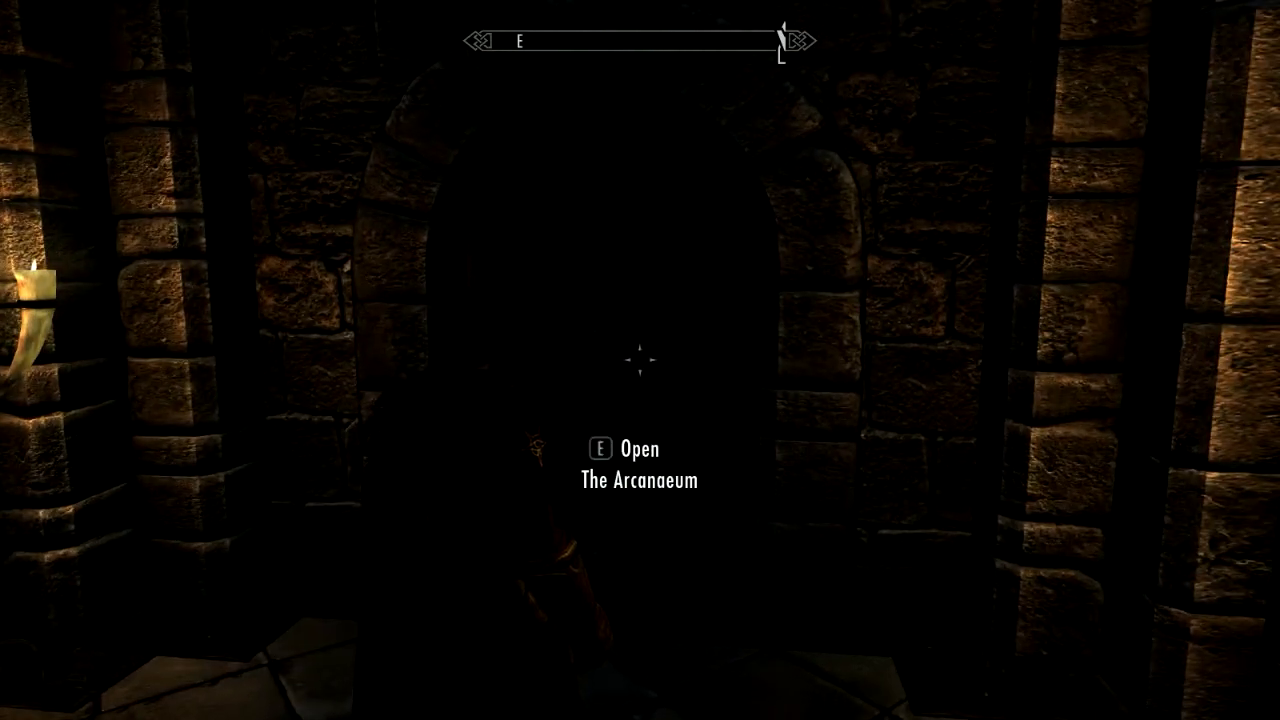
key(w)
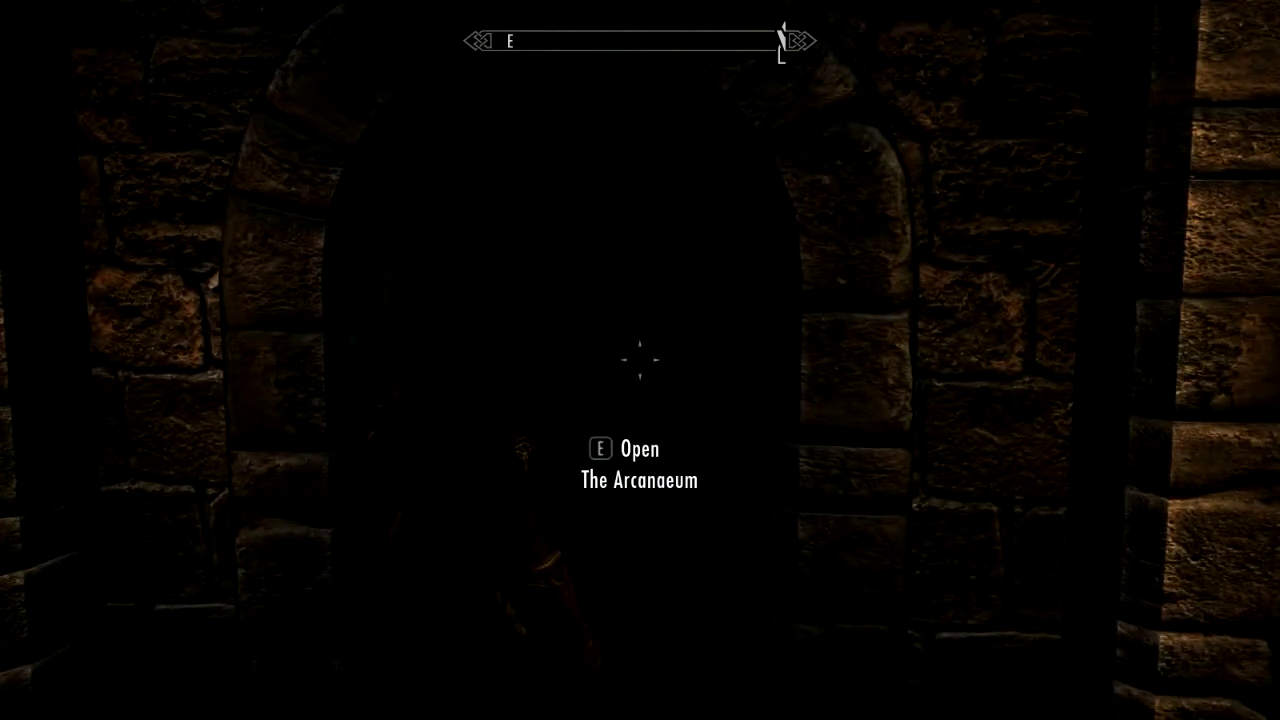
key(e)
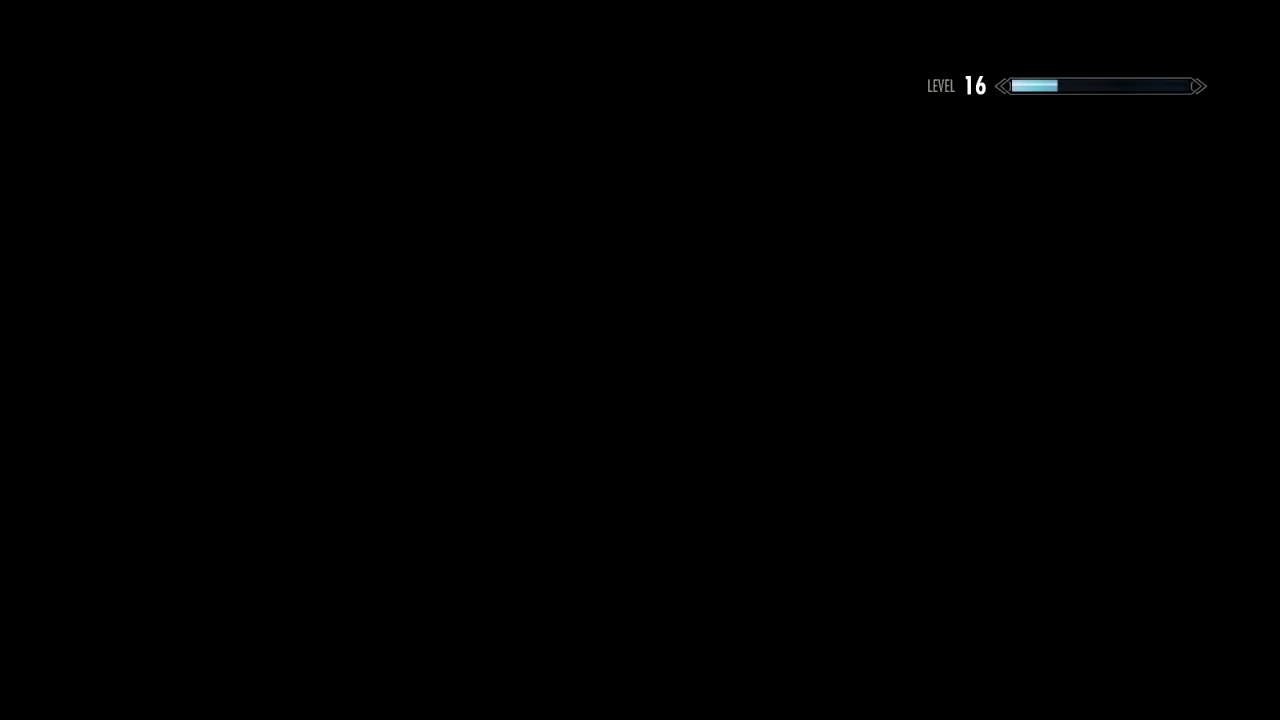